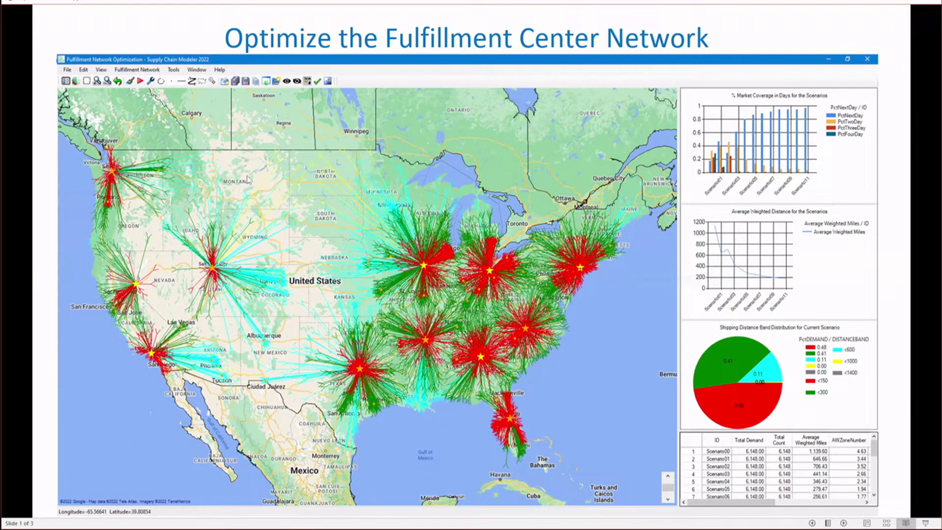
click(246, 107)
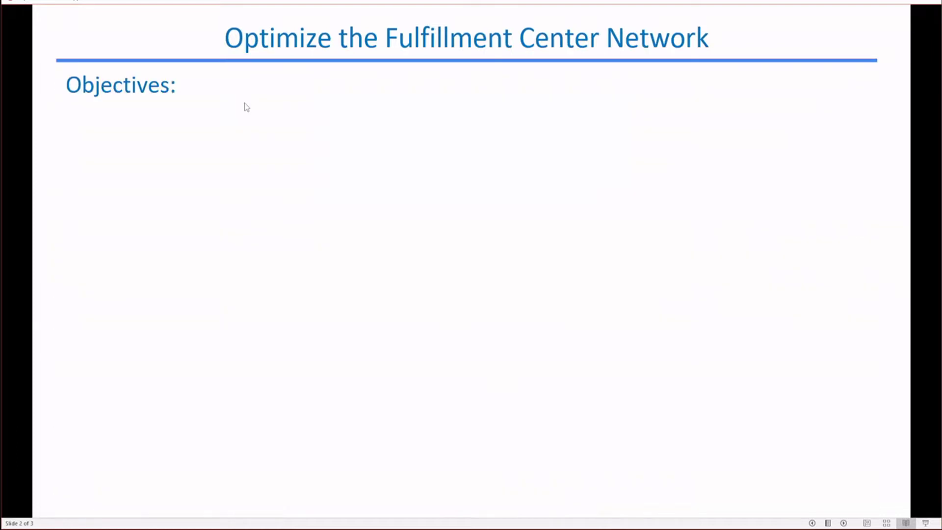
click(246, 107)
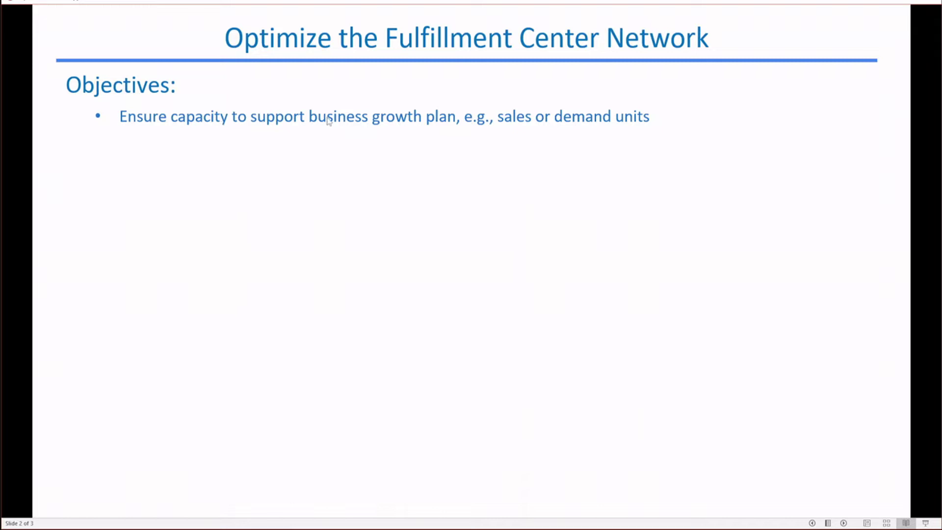
click(562, 129)
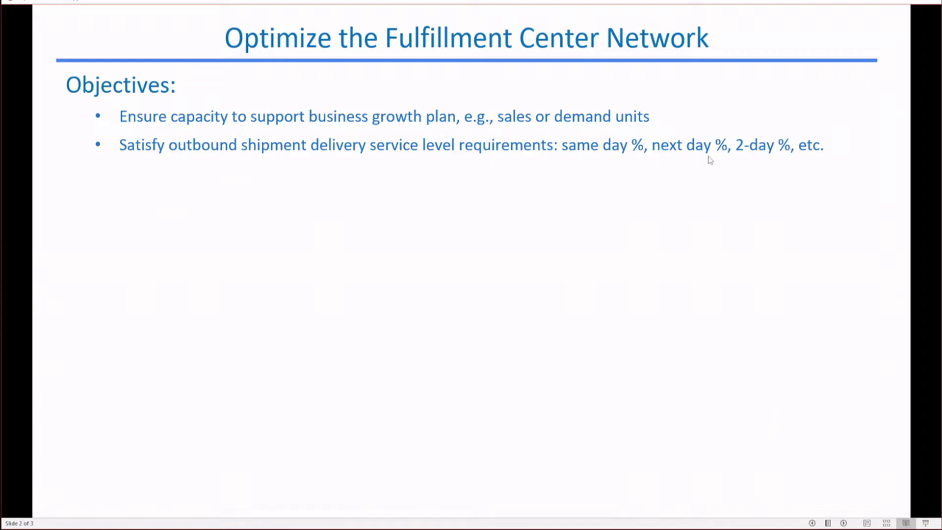
click(819, 154)
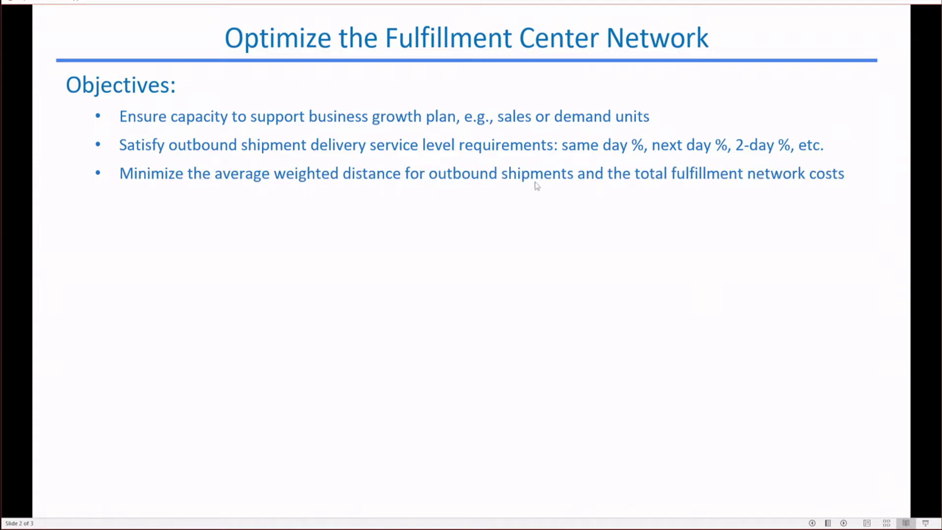
click(772, 186)
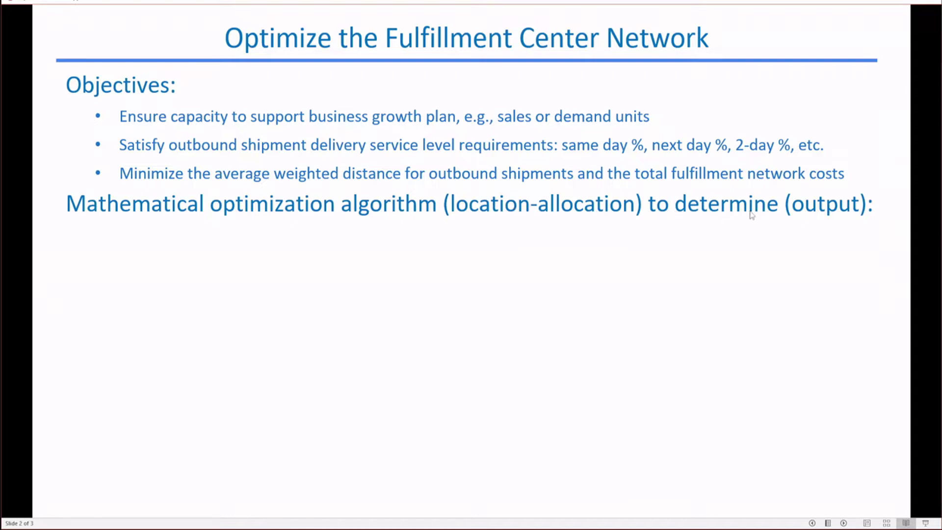
click(801, 207)
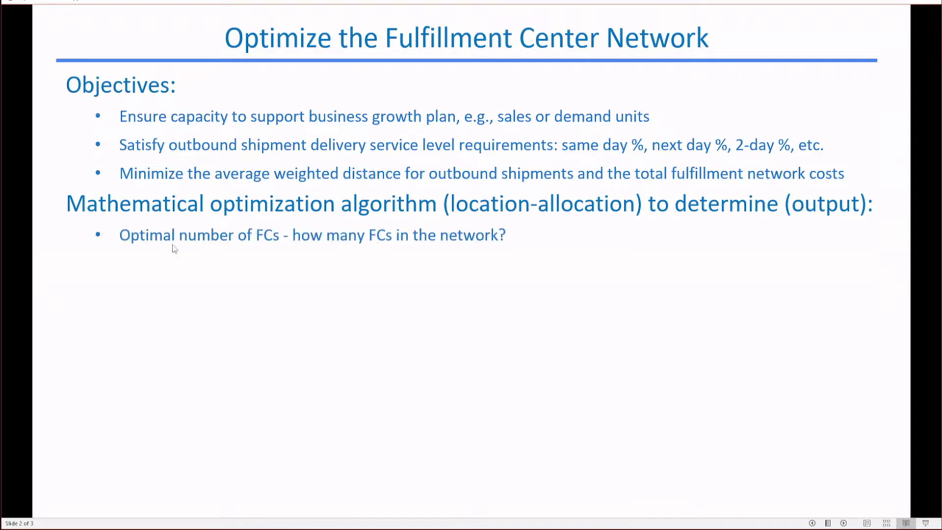
click(415, 248)
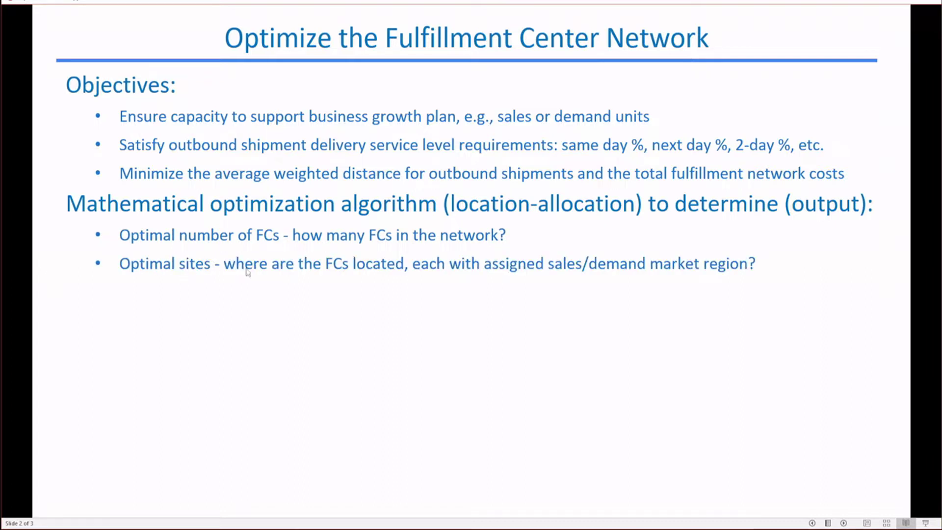
click(379, 276)
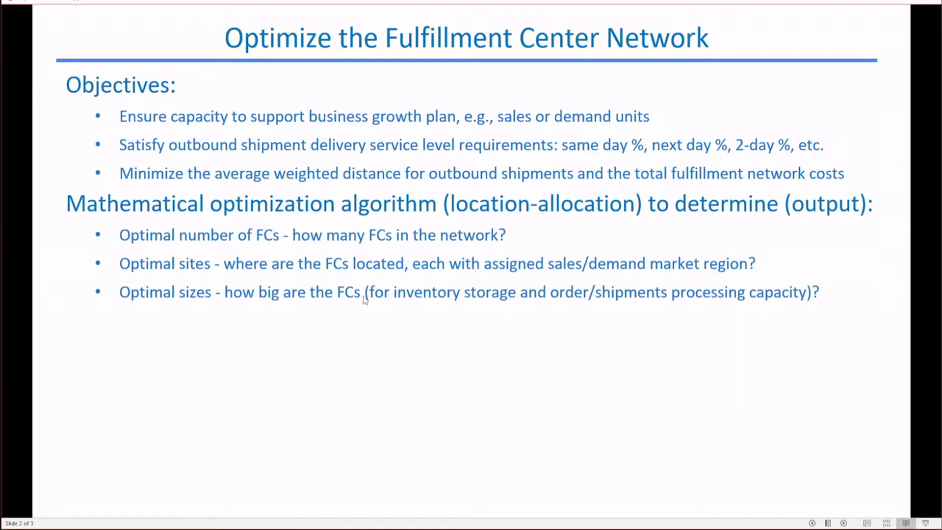
click(290, 329)
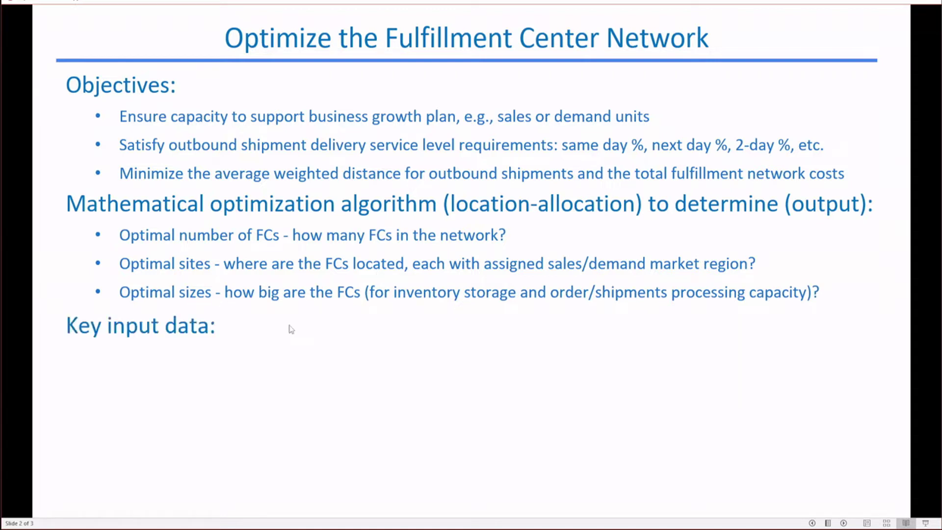
click(183, 348)
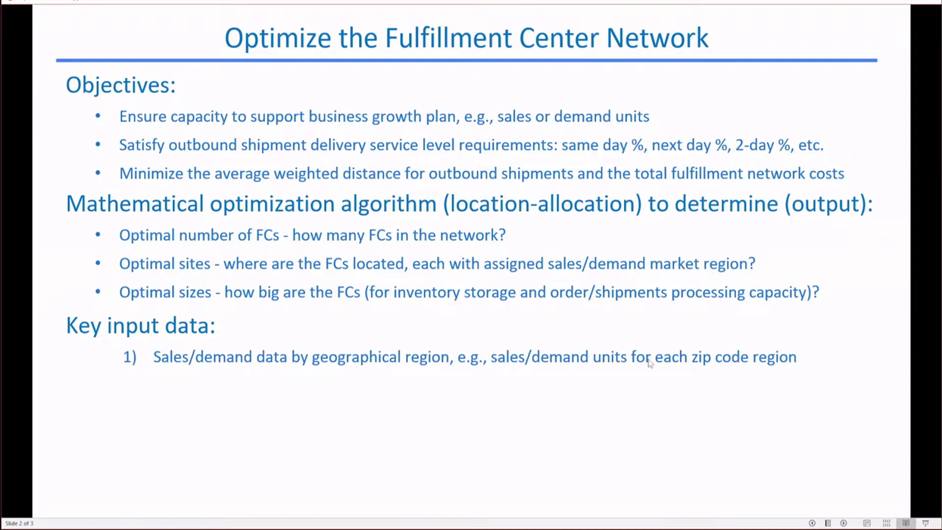
click(749, 368)
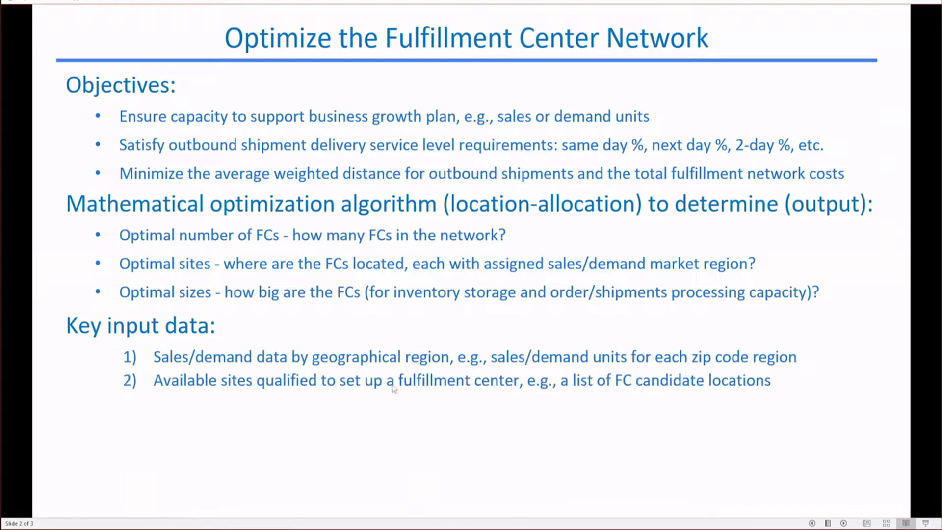
click(695, 385)
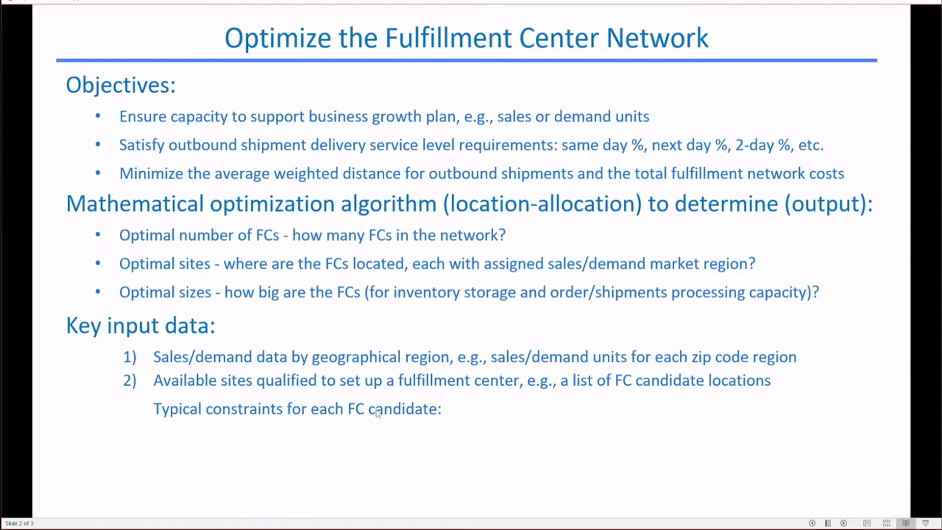
click(349, 415)
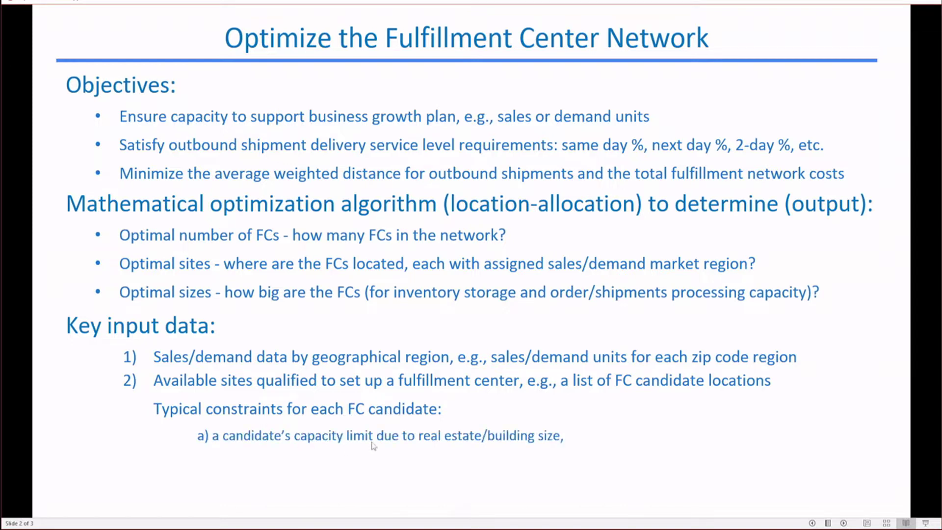
click(503, 448)
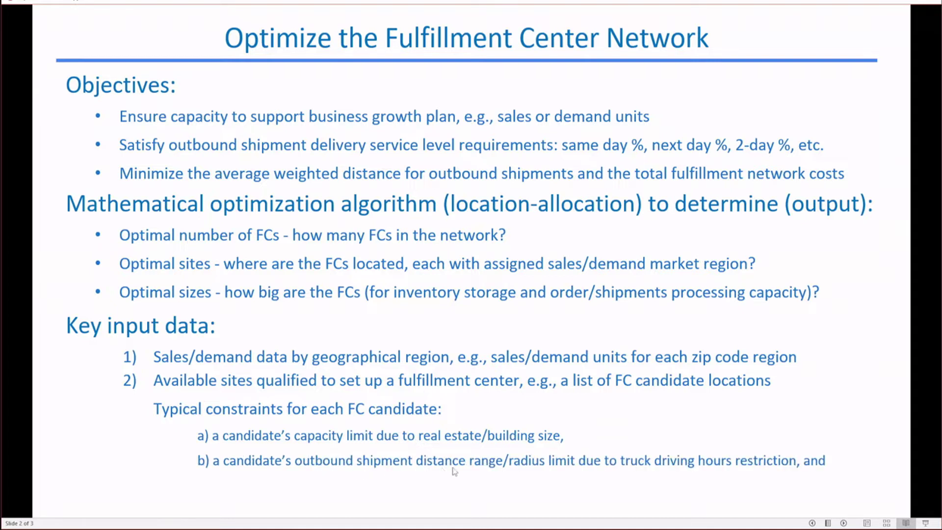
click(588, 467)
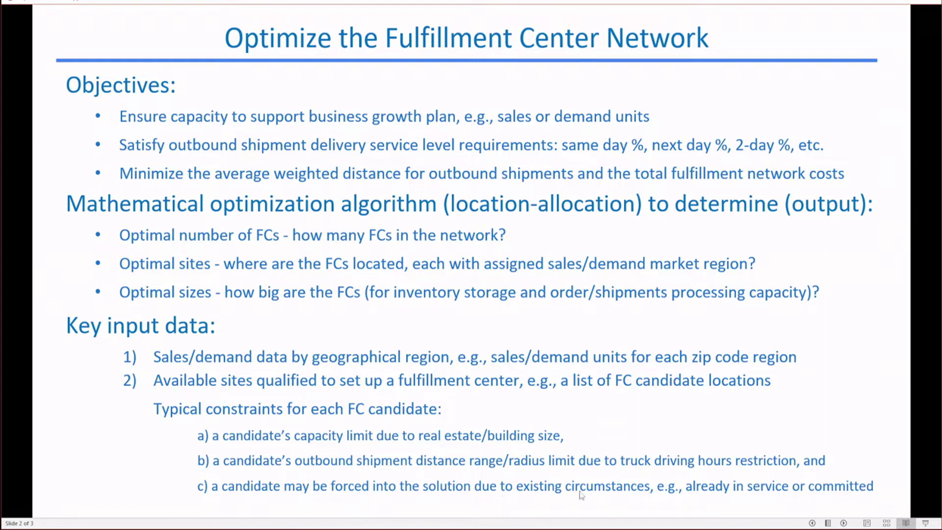
click(633, 496)
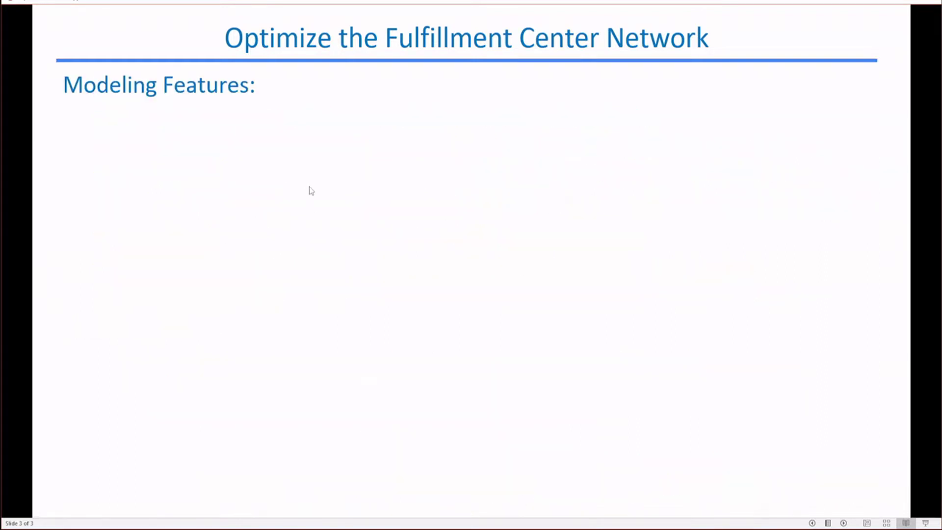
click(249, 101)
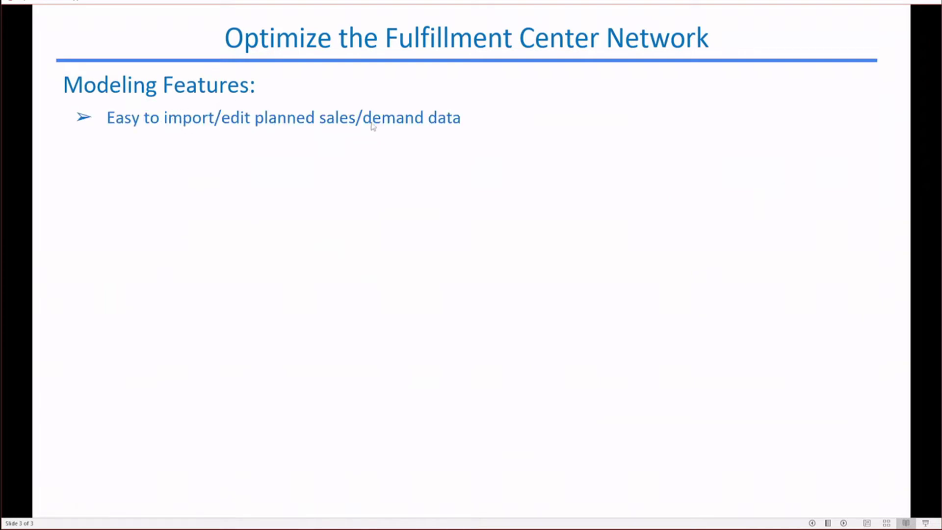
click(452, 129)
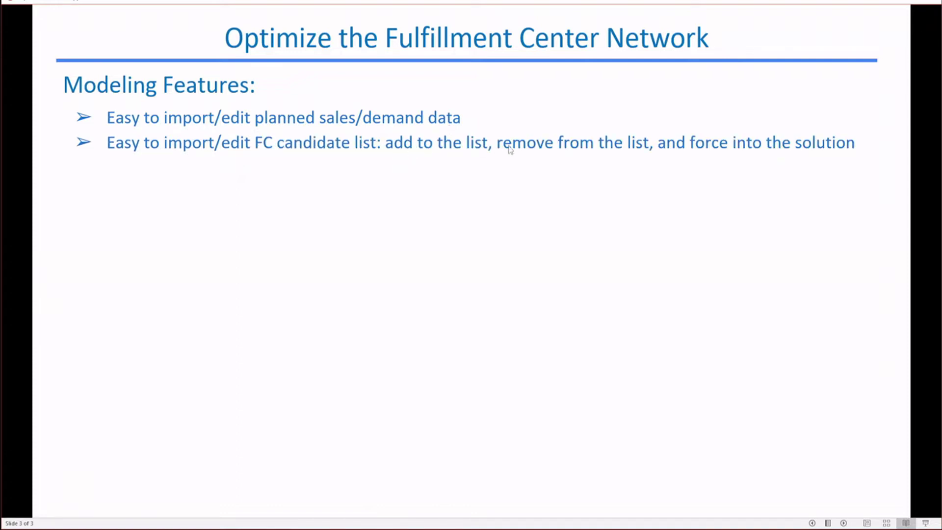
click(718, 149)
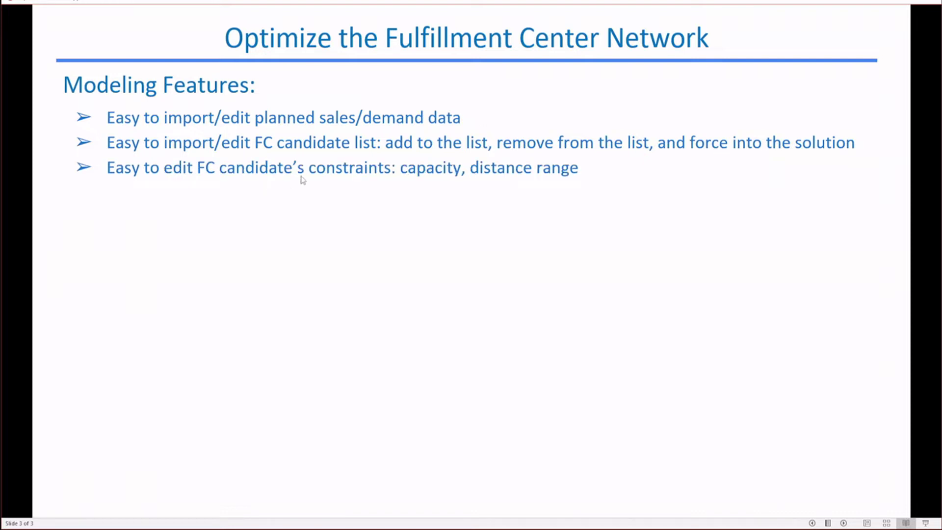
click(551, 180)
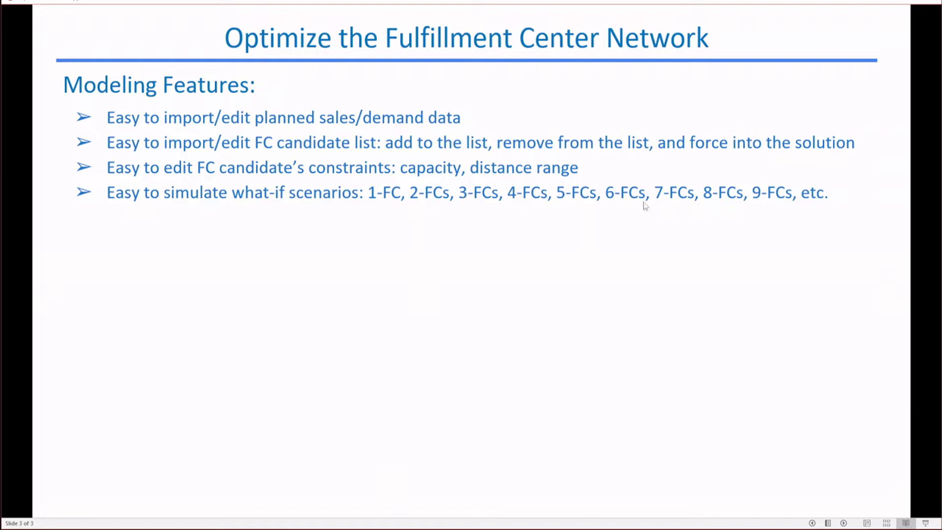
click(797, 199)
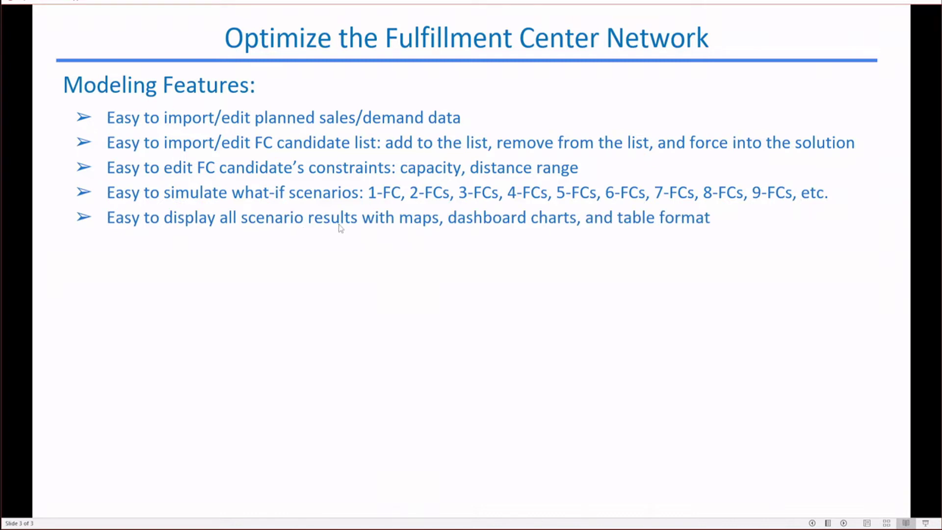
click(654, 222)
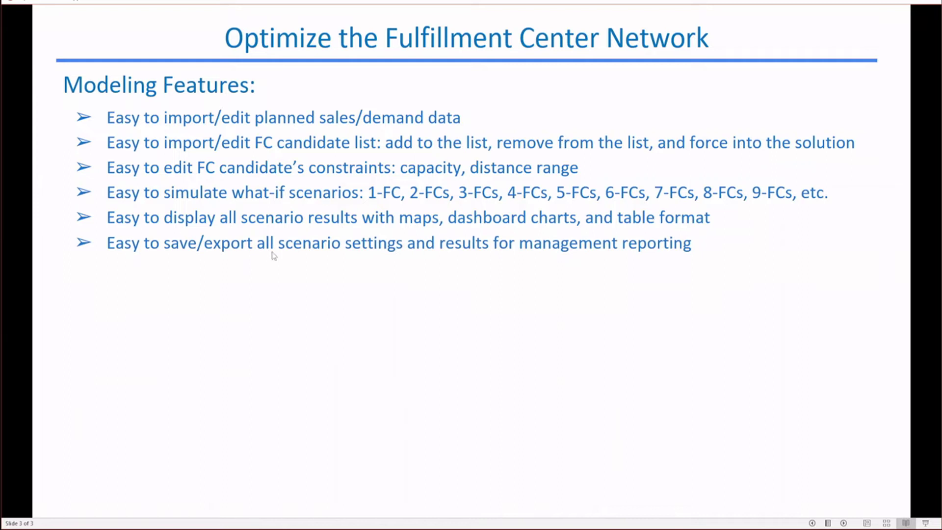
click(463, 254)
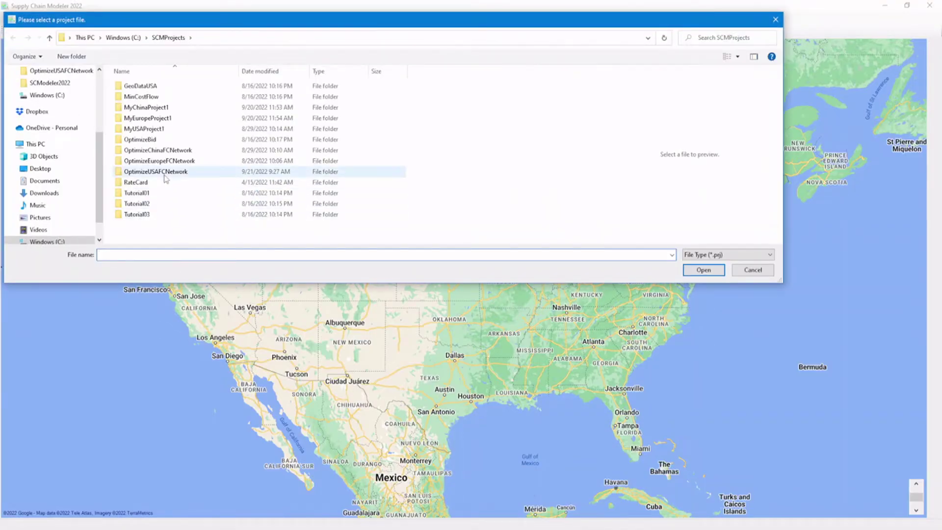
Open the project file ProjectOptimizeFCNetwork.prj from the OptimizeUSAFCNetwork folder
click(165, 174)
double_click(165, 175)
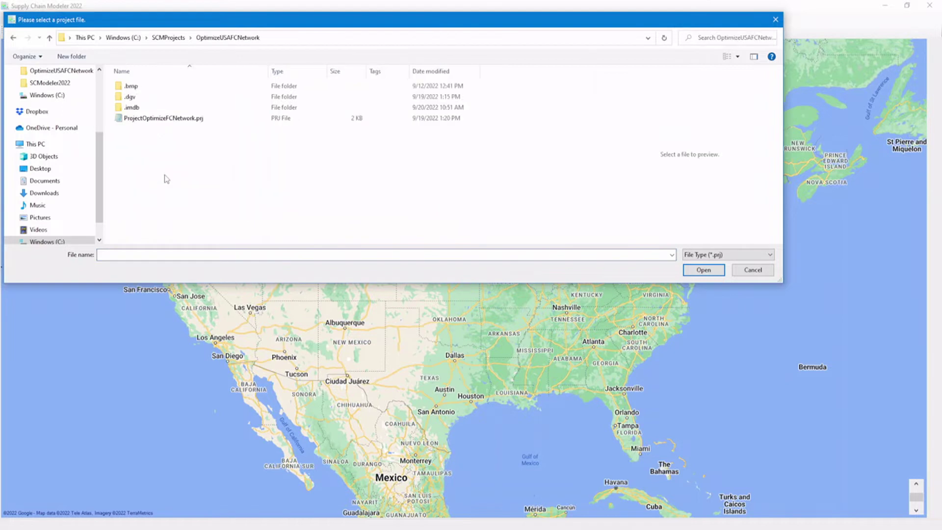
double_click(172, 120)
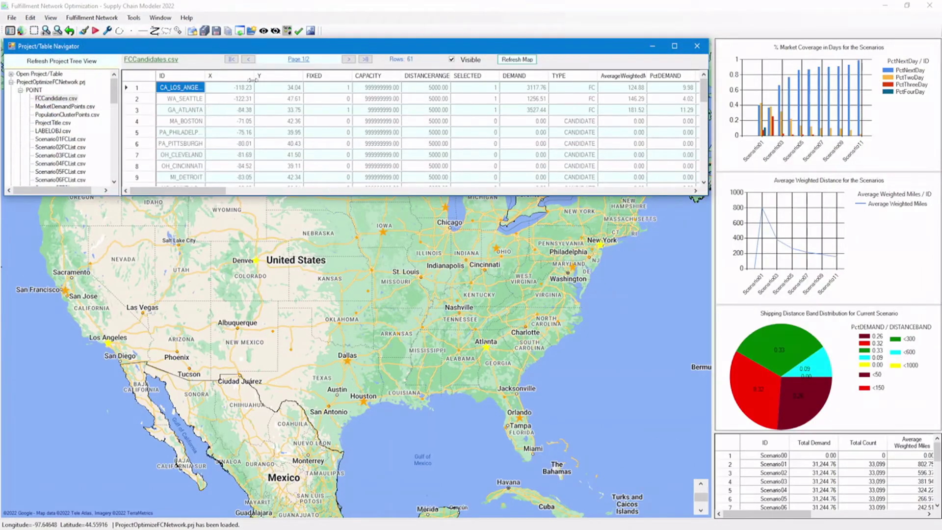
Set the market demand data source to User Self-Prepared Demand Data by Region (Zipcode)
click(96, 19)
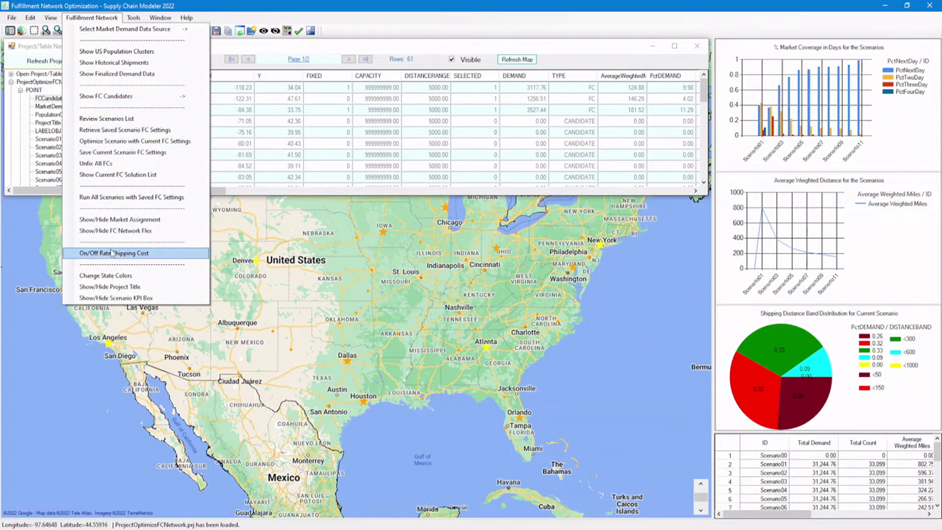
click(103, 30)
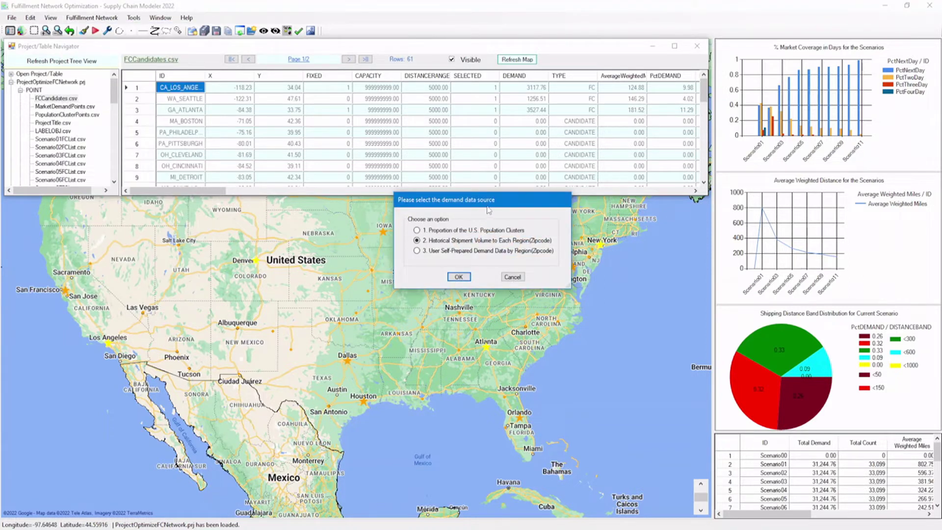
click(428, 232)
click(458, 278)
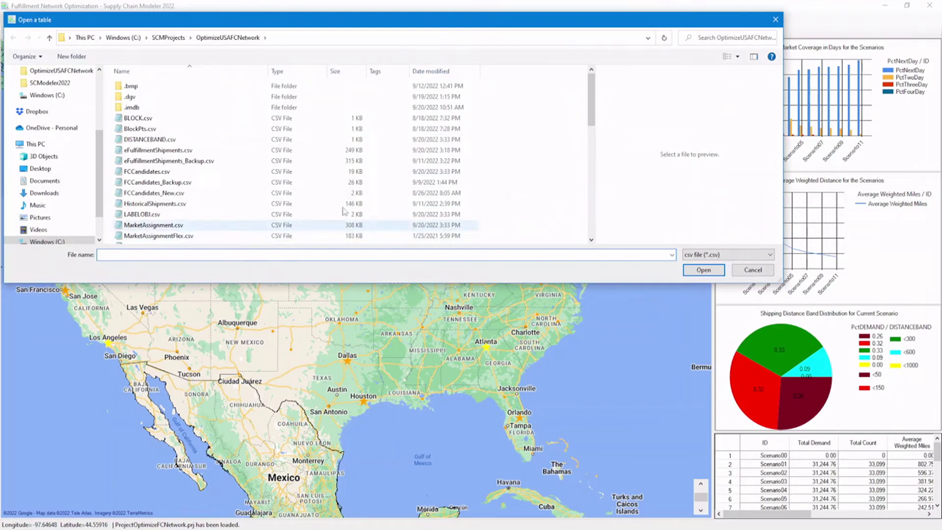
Preview the columns of MktDemandPoints_SelfPrepared.csv and load the file as the market demand table
drag(591, 119, 590, 134)
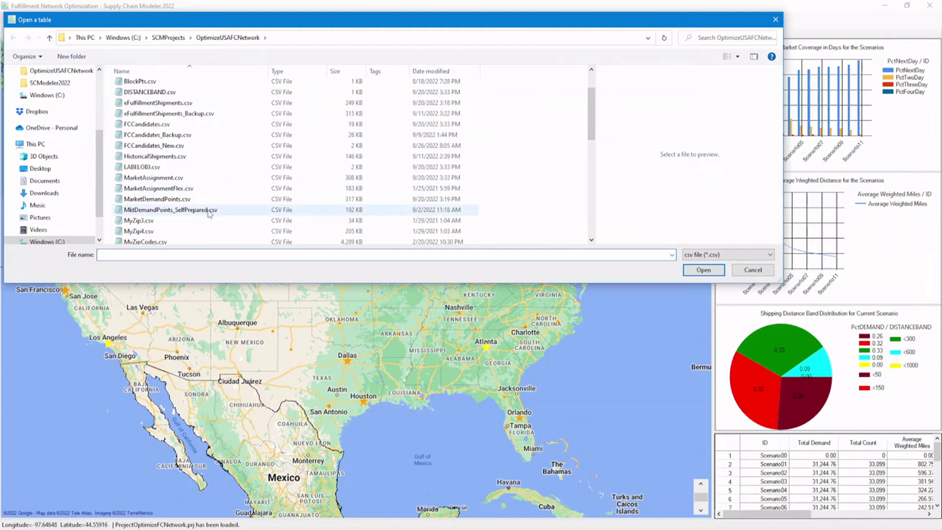
click(209, 211)
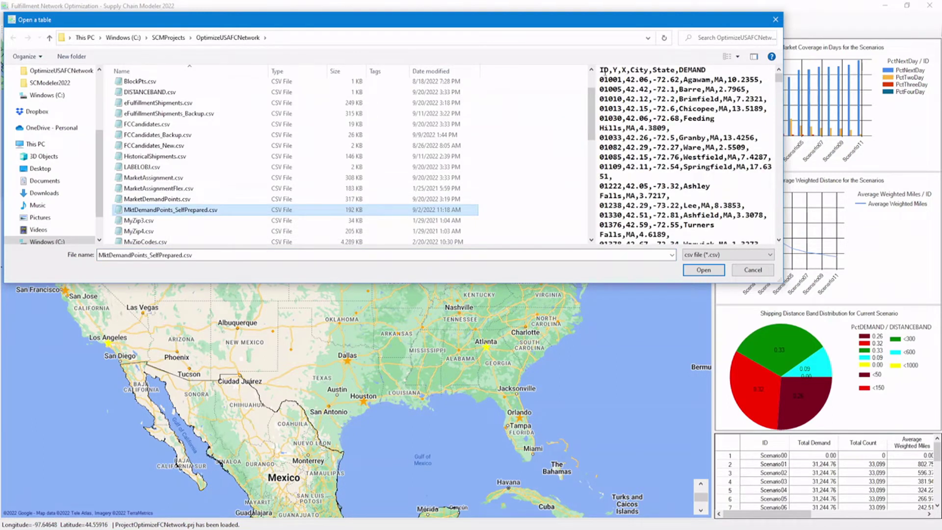
click(602, 71)
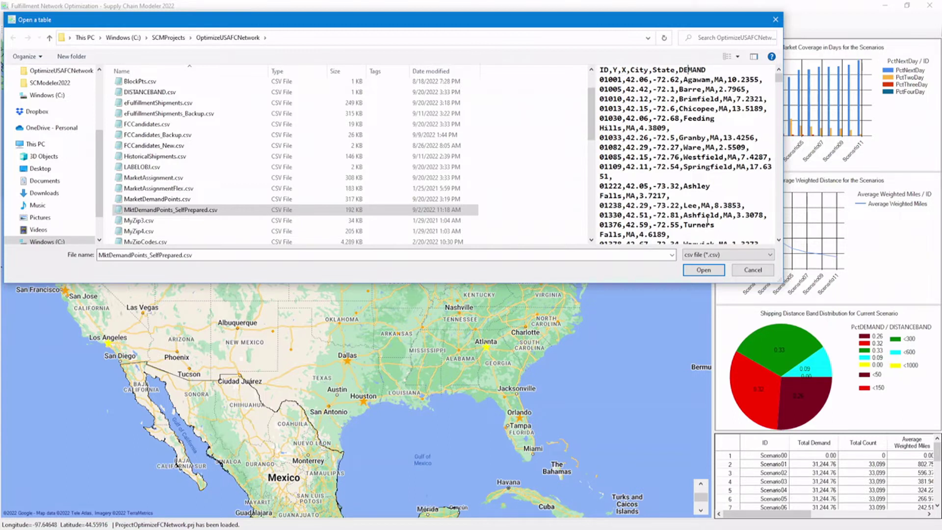
click(703, 271)
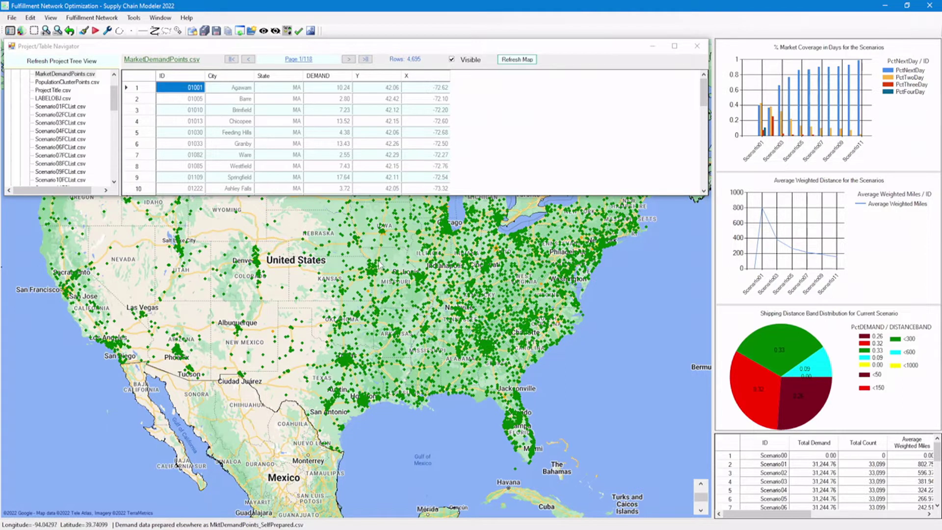
Inspect the demand records of two map points, one at Hamilton, Missouri and one at Lisle, Illinois
click(379, 264)
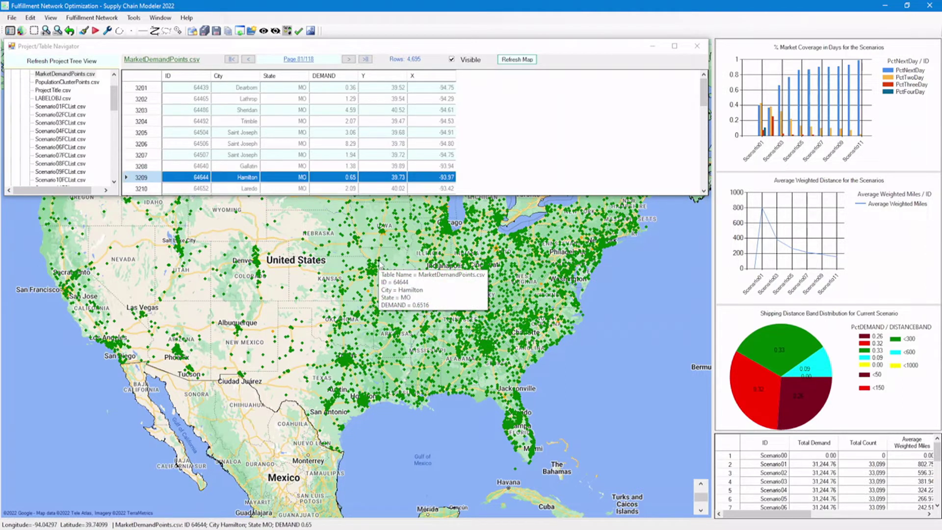
click(445, 230)
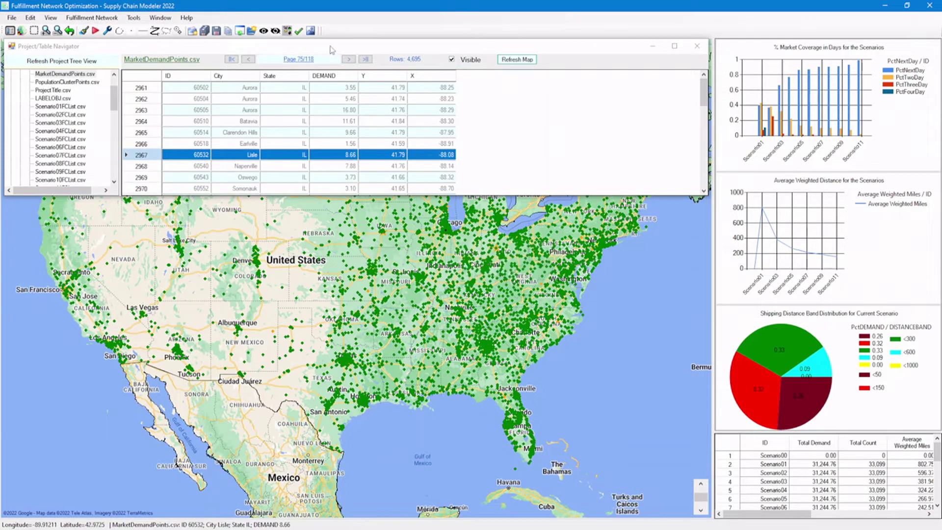
Set the market demand data source to Historical Shipment Volume to Each Region (Zipcode)
click(106, 20)
click(123, 28)
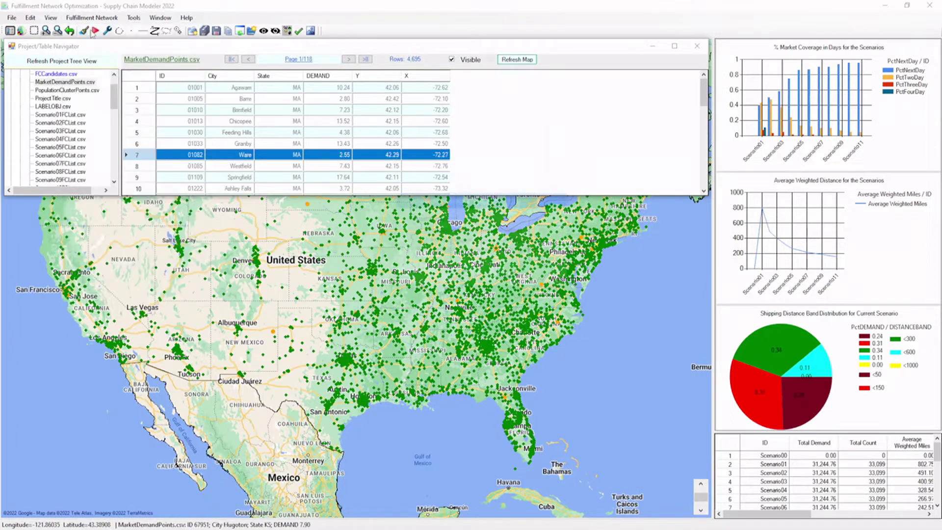
click(452, 242)
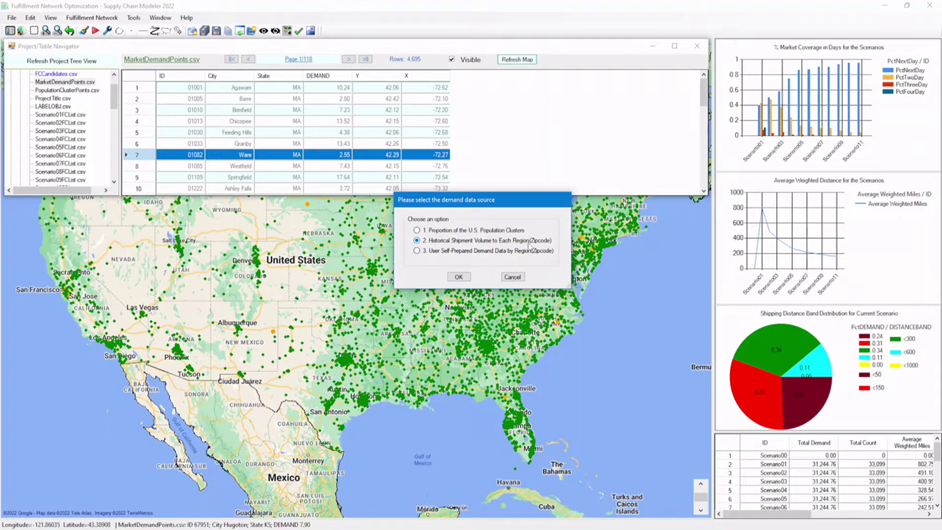
click(455, 278)
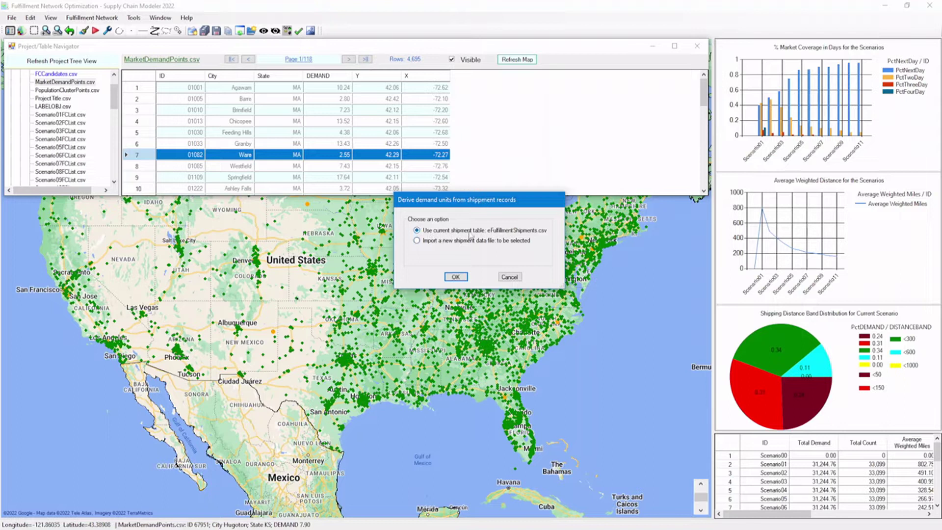
Derive the demand units by importing HistoricalShipments.csv as a new shipment data file
click(436, 242)
click(457, 278)
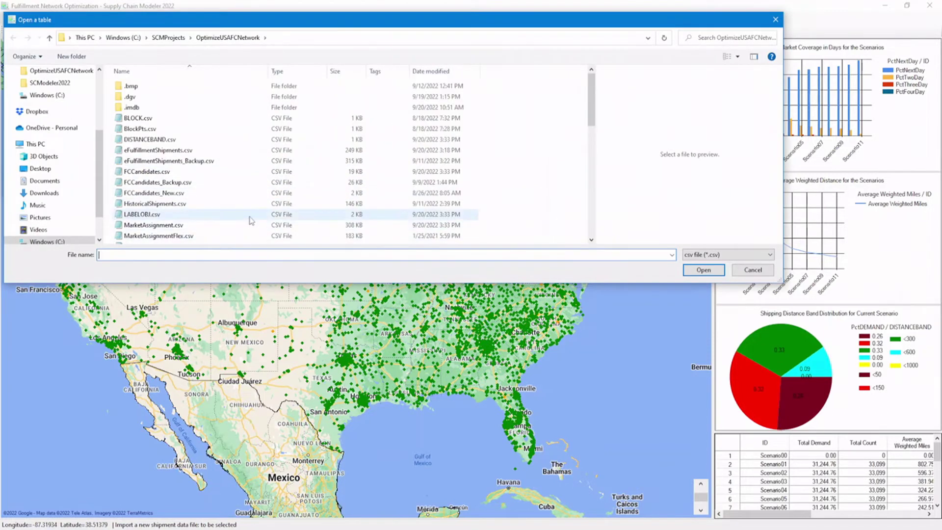
click(194, 204)
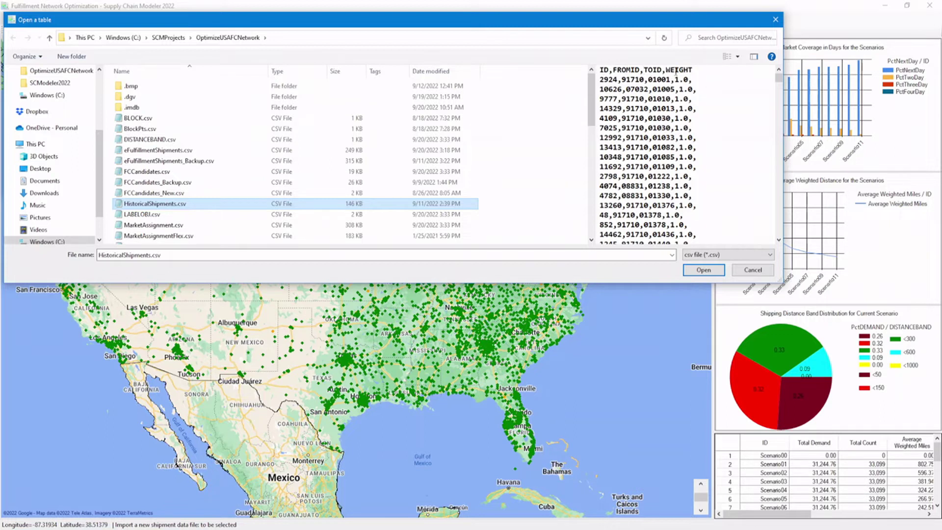
click(694, 270)
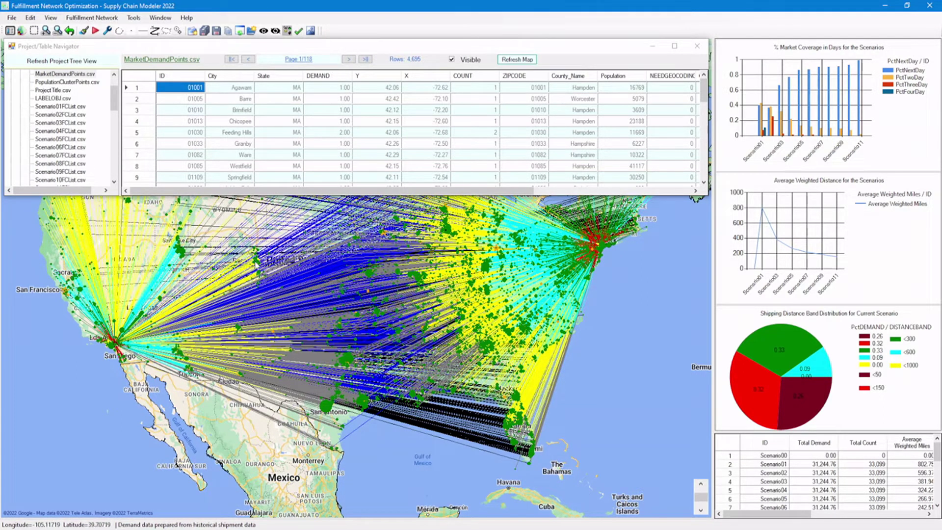
Inspect the records of several shipment lines on the map, including ones near New York and in the central United States
click(305, 241)
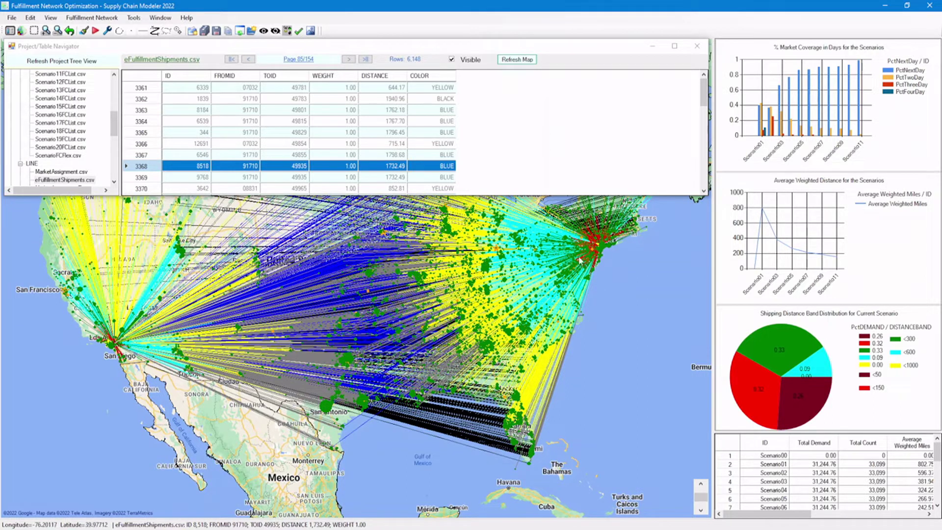
click(600, 249)
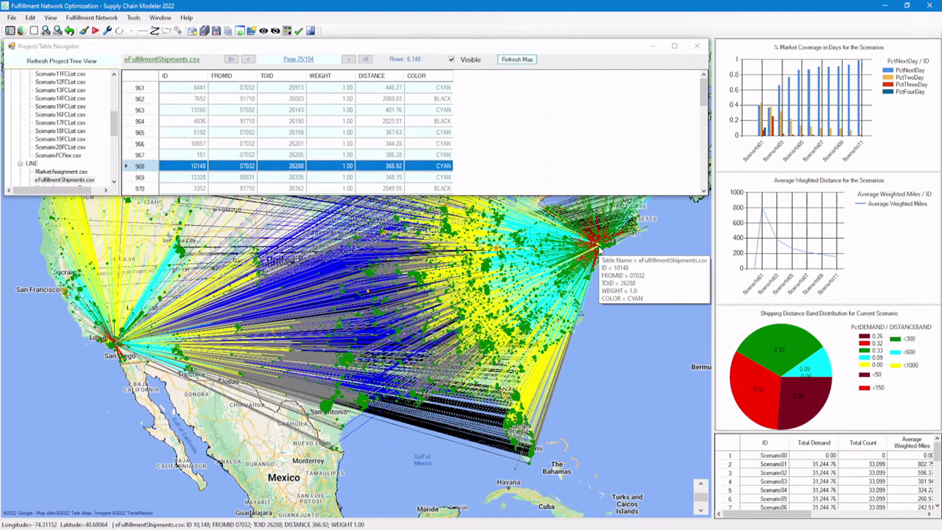
click(438, 397)
click(304, 267)
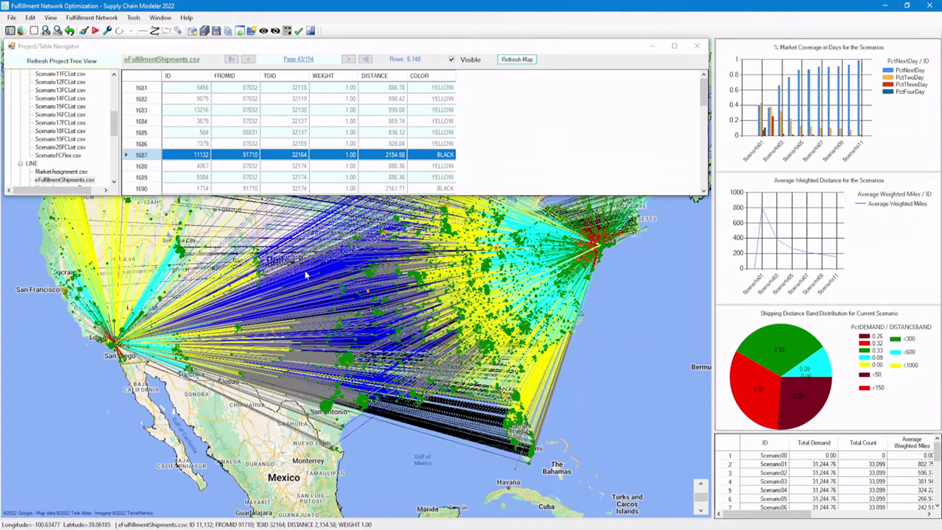
Hide the historical shipments and the finalized demand data on the map
click(86, 19)
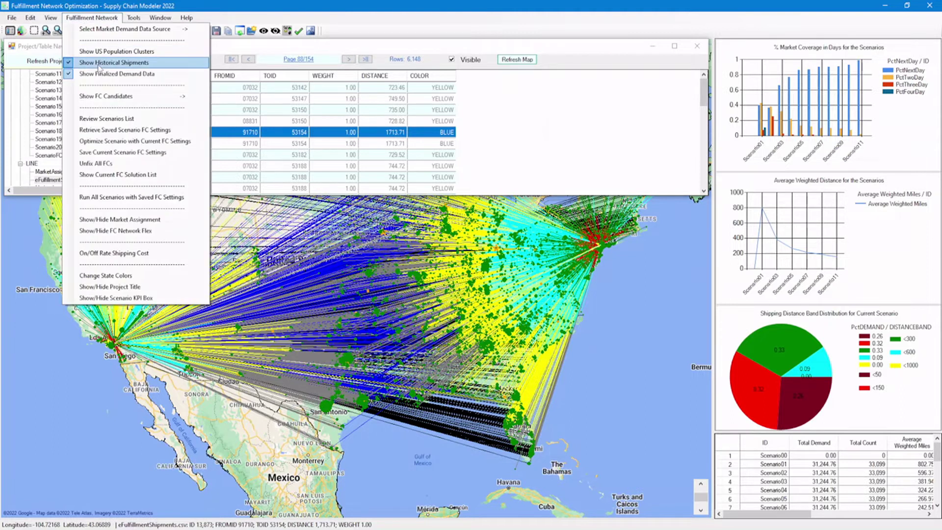
click(99, 65)
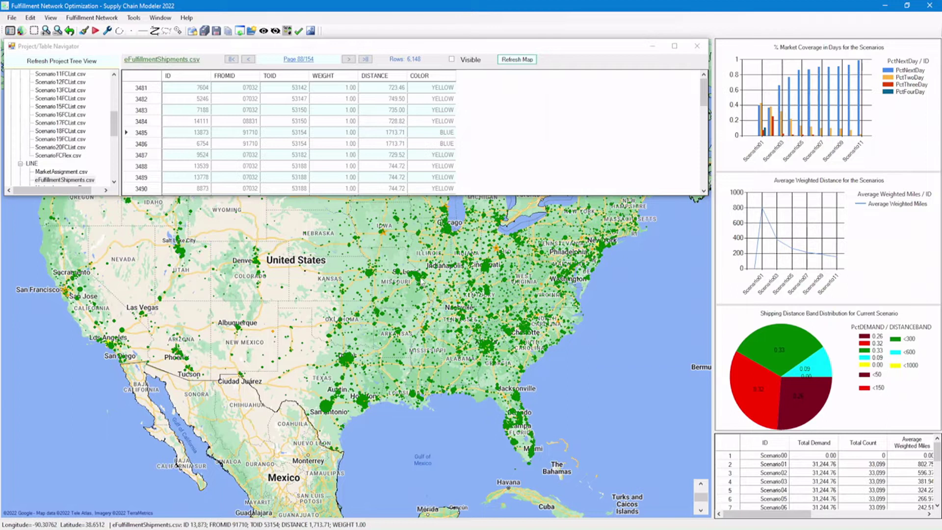
click(116, 19)
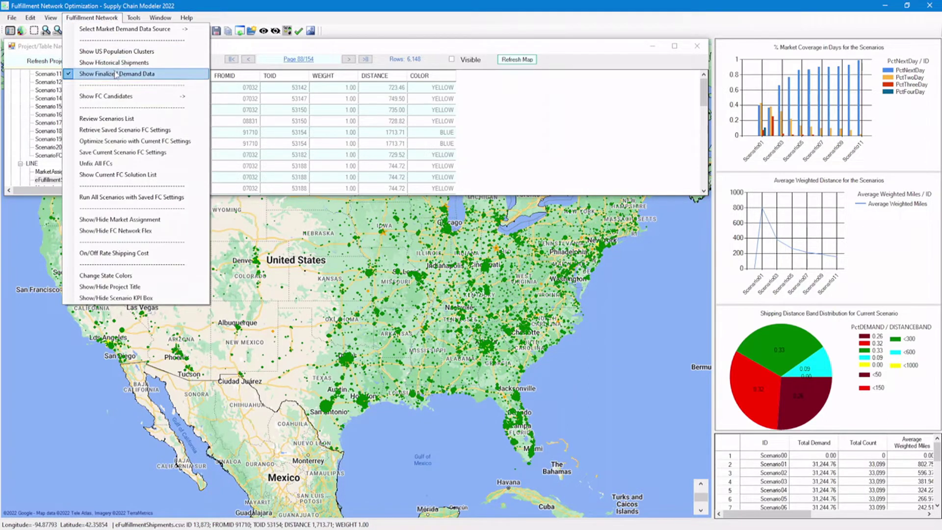
click(116, 75)
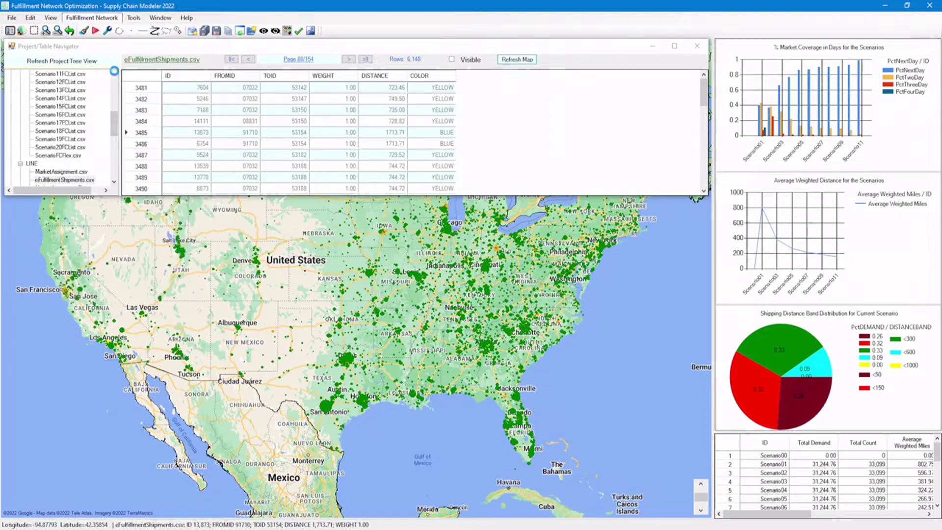
Set the demand data source to Proportion of the U.S. Population Clusters with 0.1 demand units per thousand people
click(92, 17)
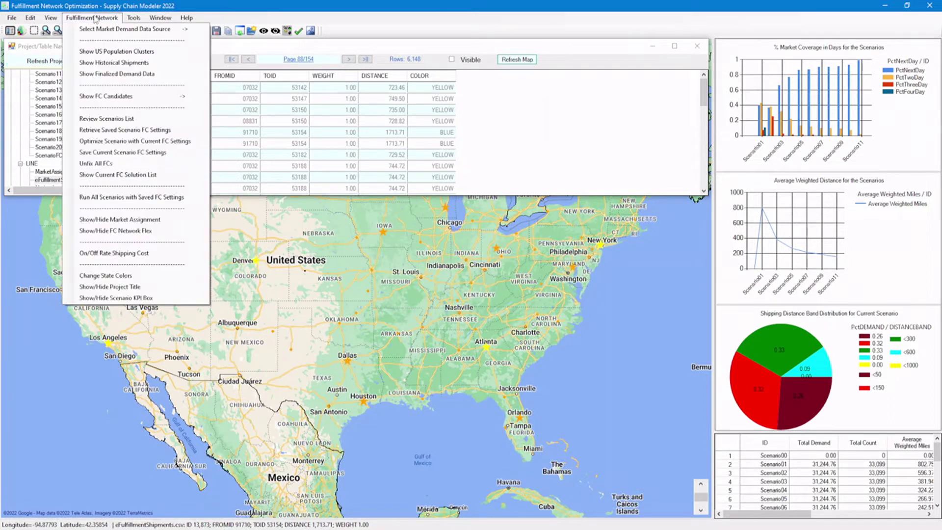
click(97, 28)
click(431, 230)
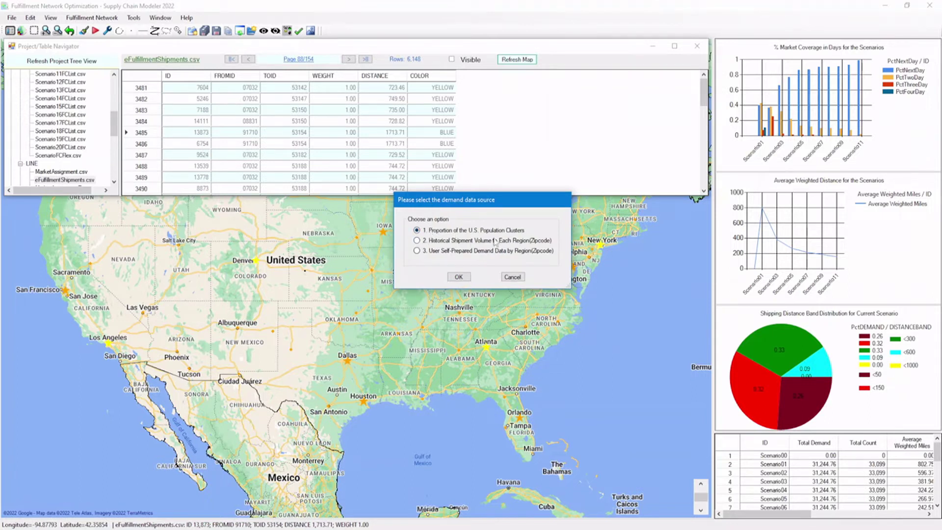
click(459, 277)
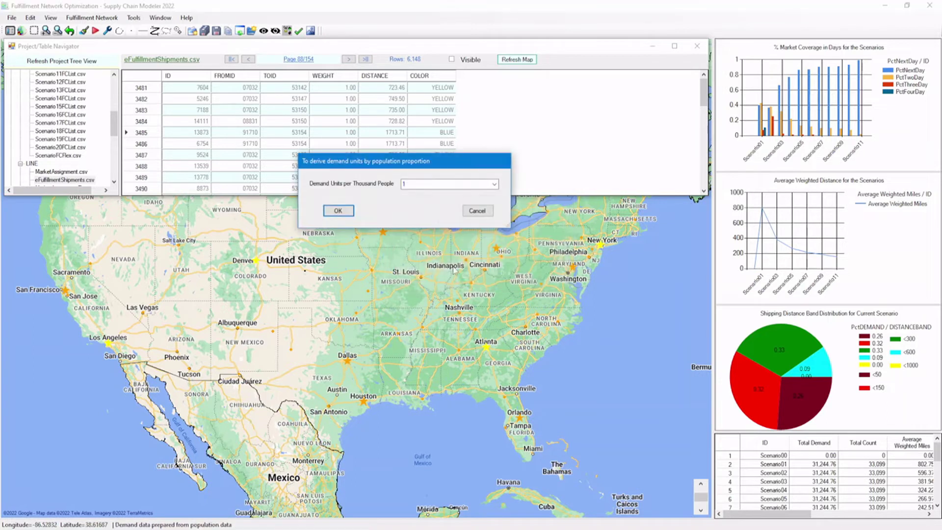
click(495, 185)
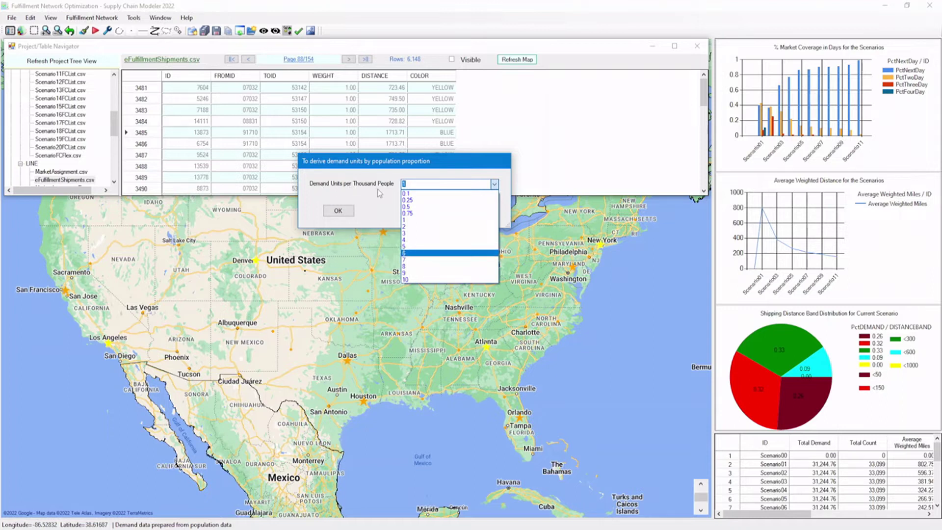
click(412, 195)
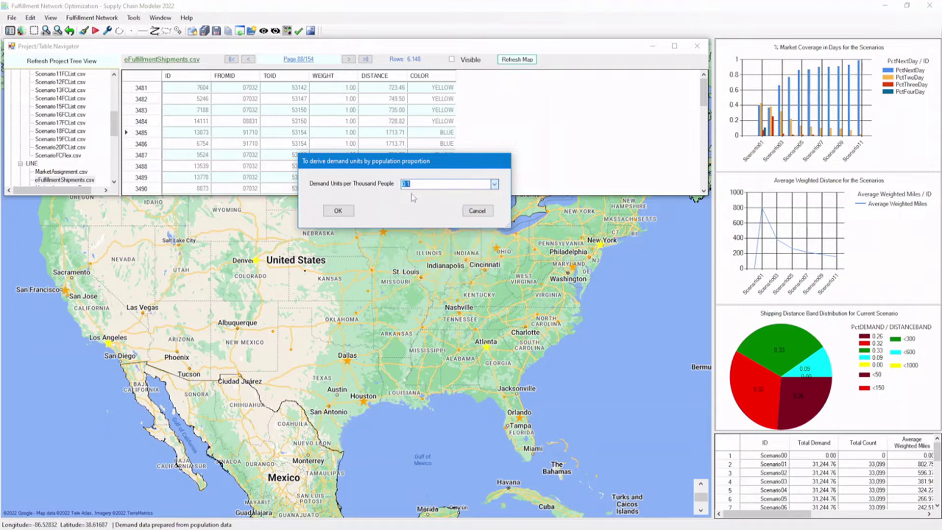
click(338, 212)
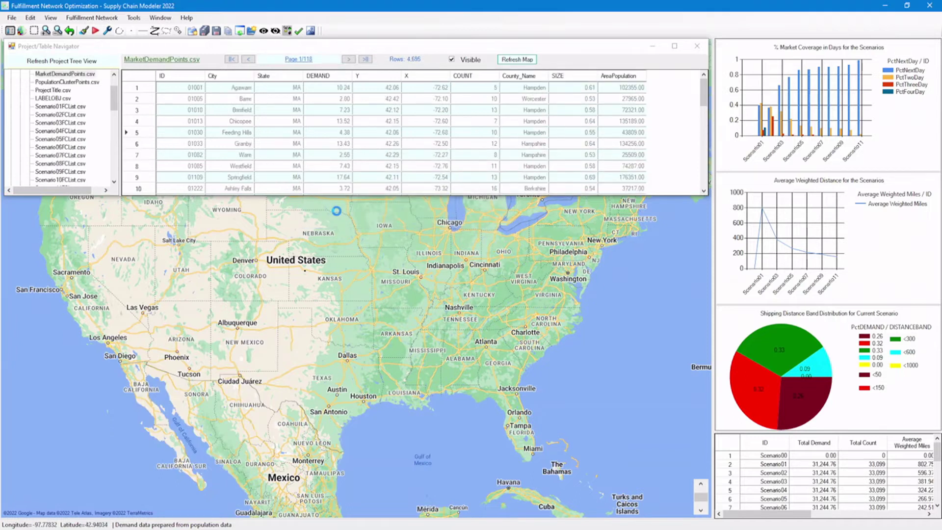
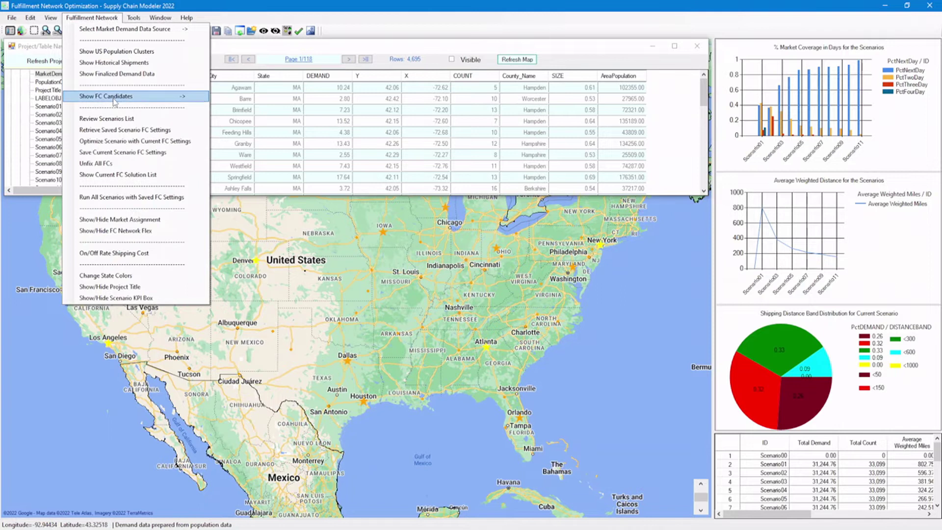
Show all FC candidates on the map
click(114, 96)
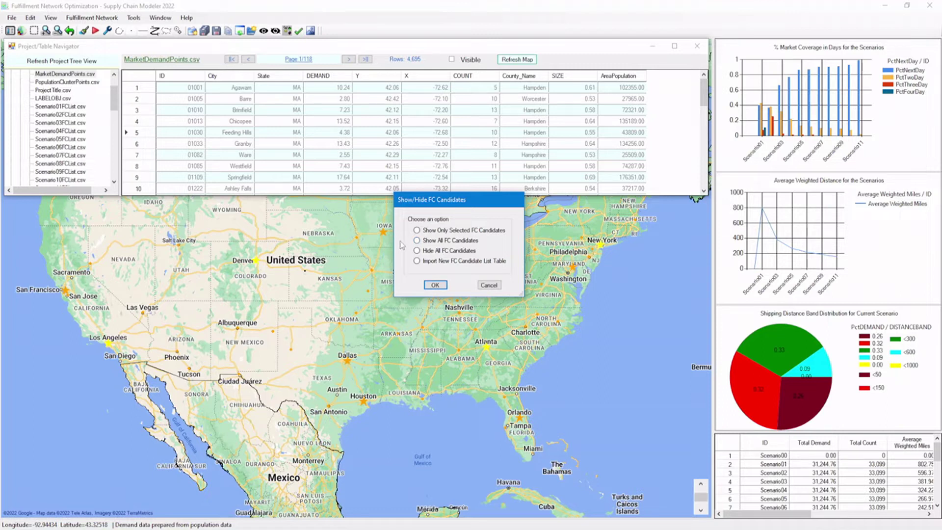
click(450, 241)
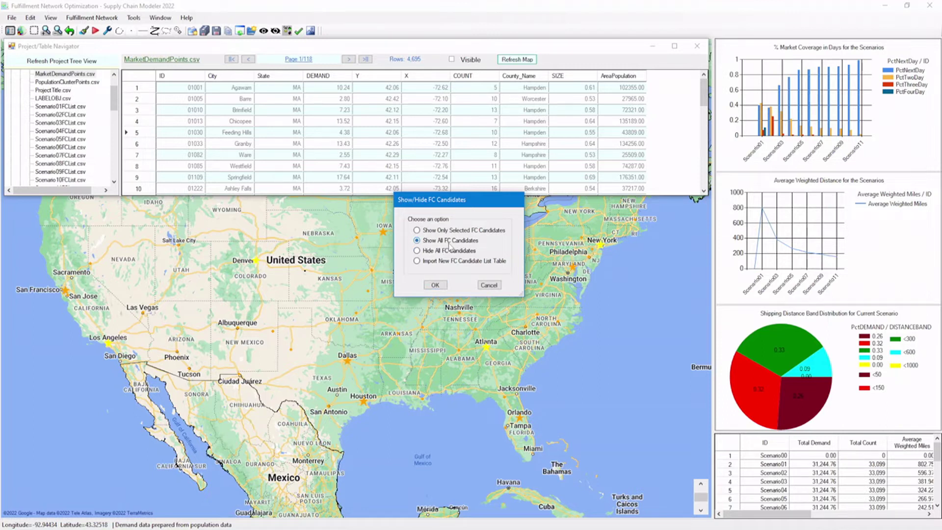
click(436, 286)
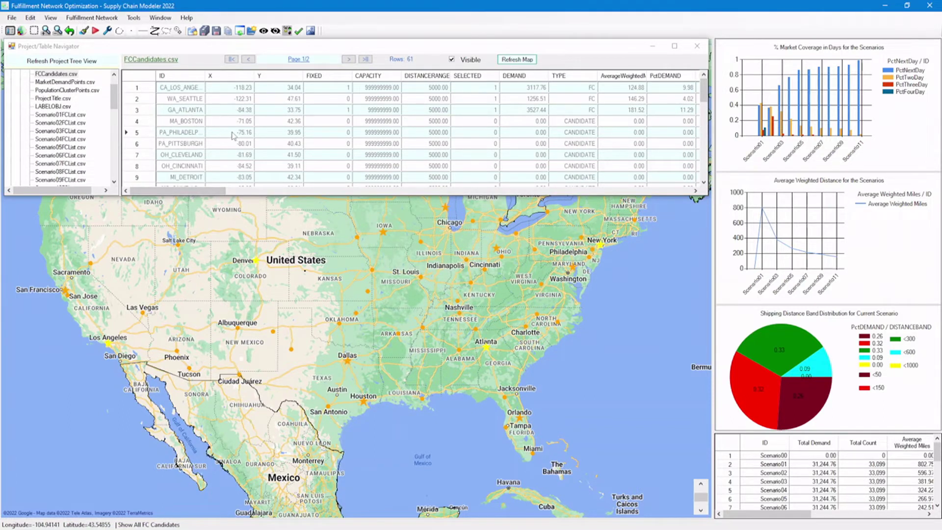
Import FCCandidates_New.csv as the new FC candidate list table and check its capacity and demand columns
click(95, 18)
click(126, 99)
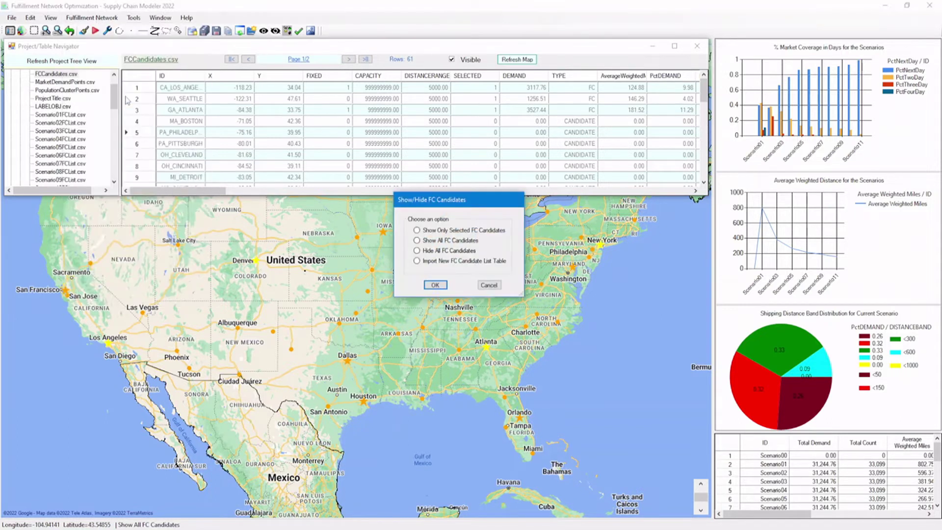
click(433, 261)
click(436, 285)
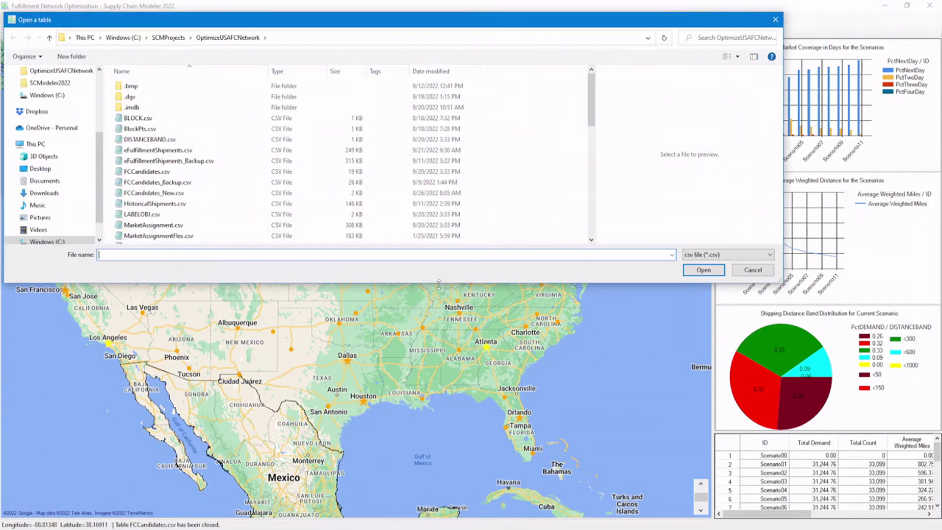
click(192, 194)
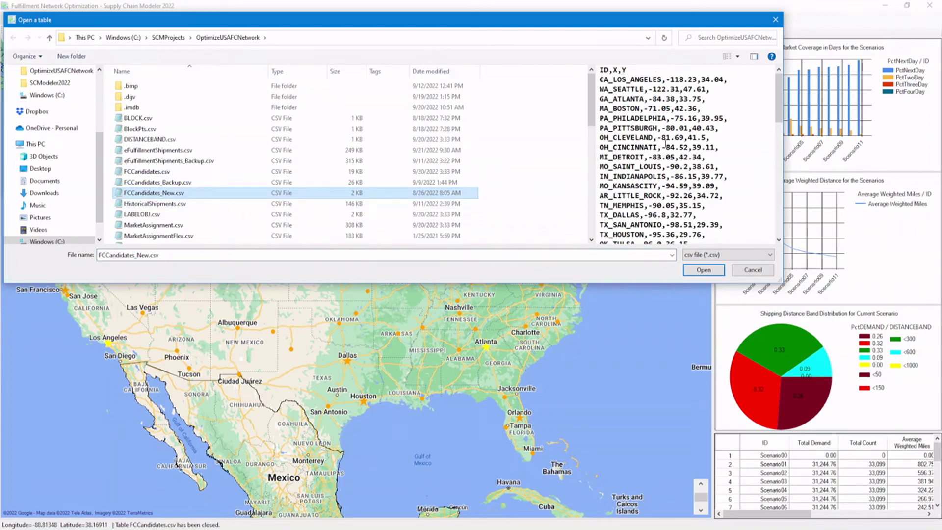
click(694, 271)
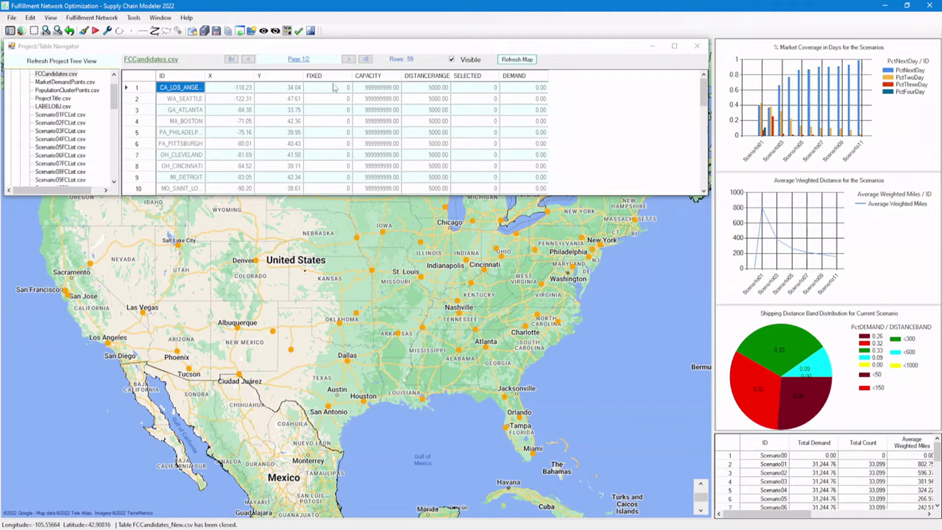
click(390, 80)
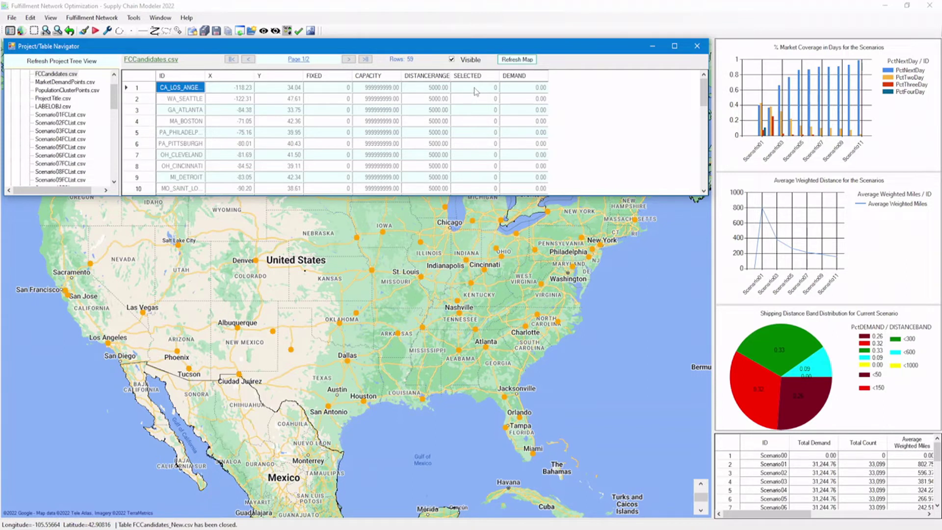
click(529, 90)
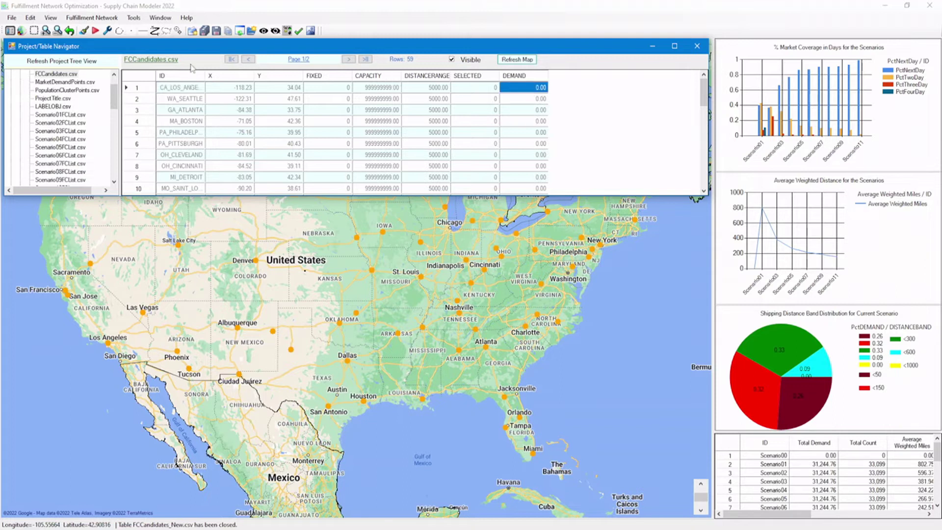
Bring up the scenarios list for review and clear the old scenario results
click(101, 18)
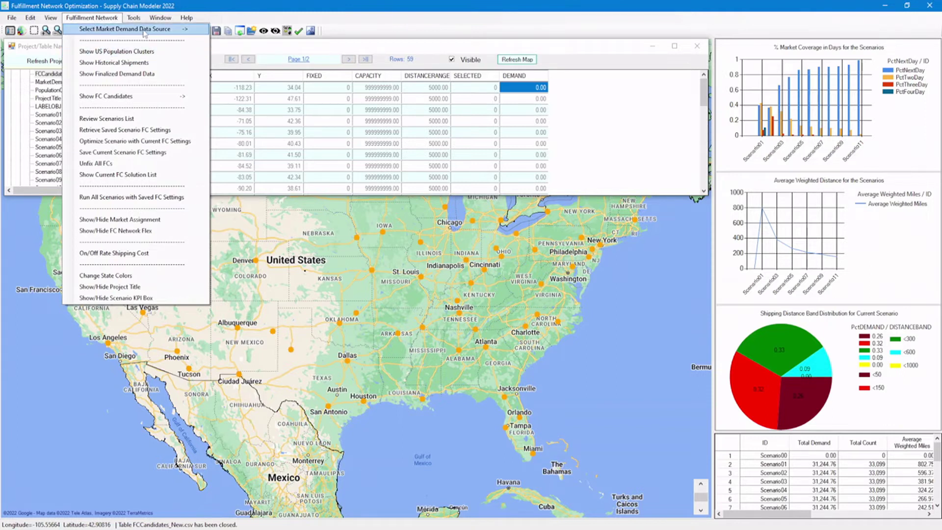
click(118, 120)
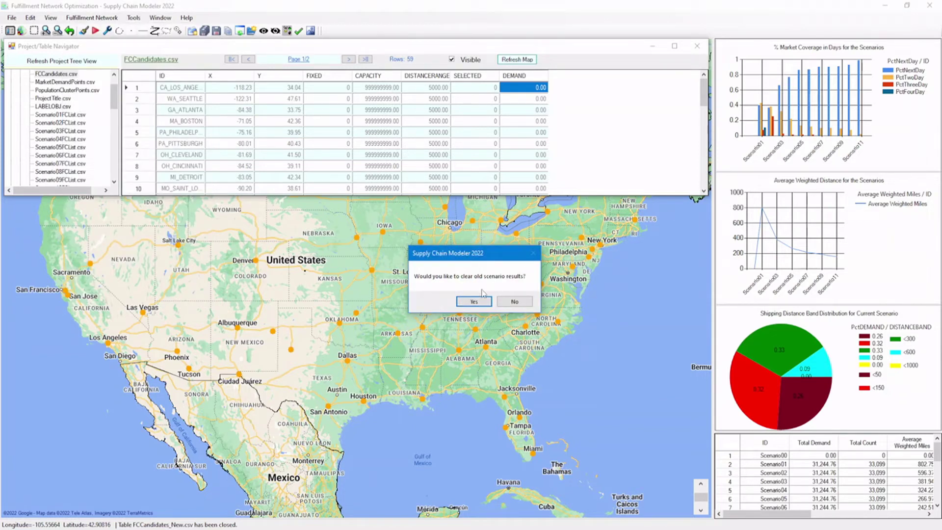
click(474, 302)
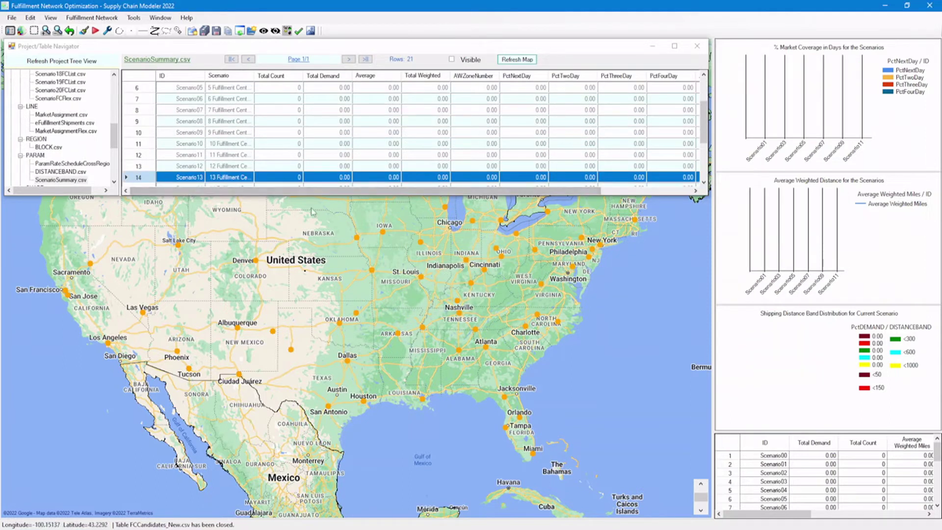
Enlarge the table window to show all scenarios, widen the Scenario Description column and select Scenario00's description
drag(314, 196, 324, 223)
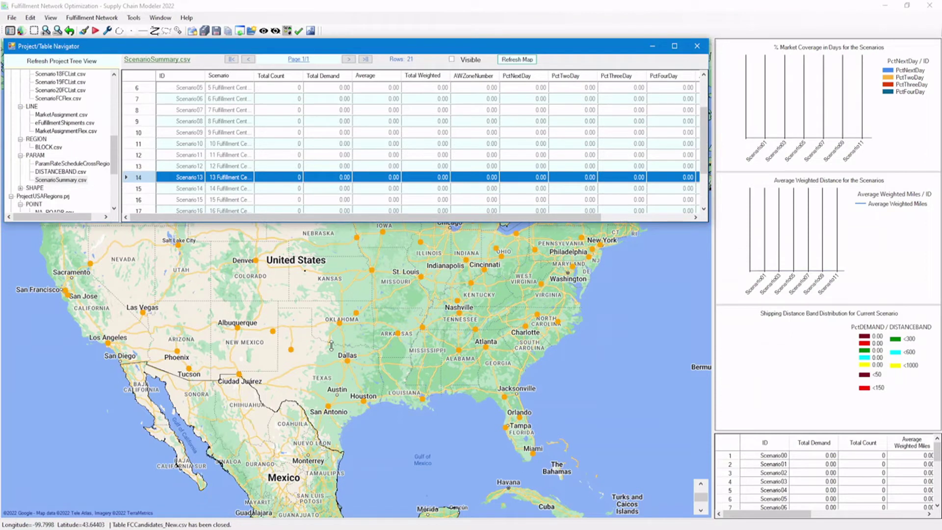
drag(331, 346, 331, 345)
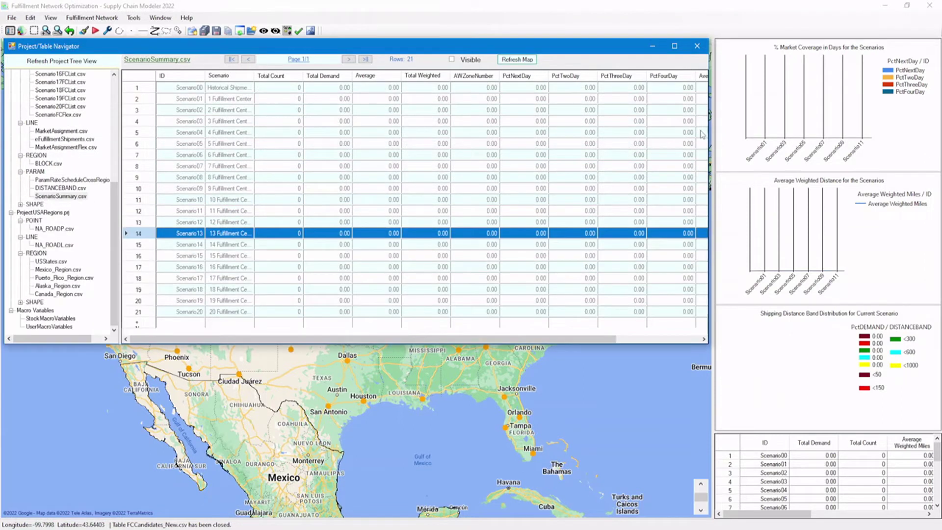
click(140, 90)
drag(254, 76, 272, 75)
click(247, 89)
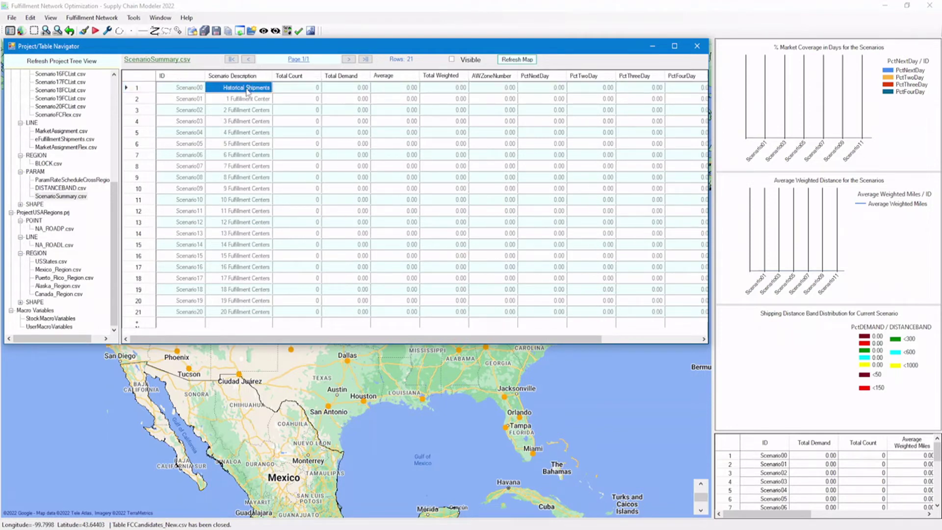
Check Scenario00's ID, total count, total demand and average, widening the Average Weighted Miles column to show its full heading
key(Left)
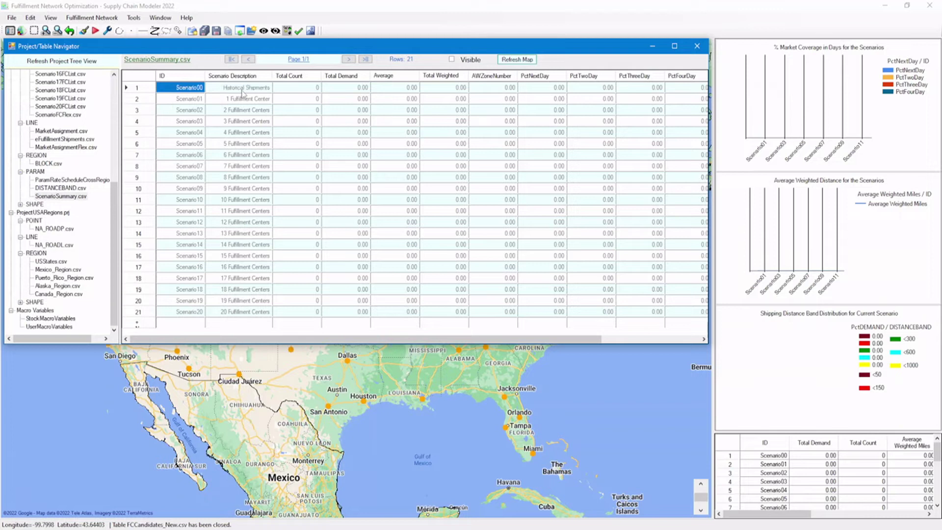
click(296, 89)
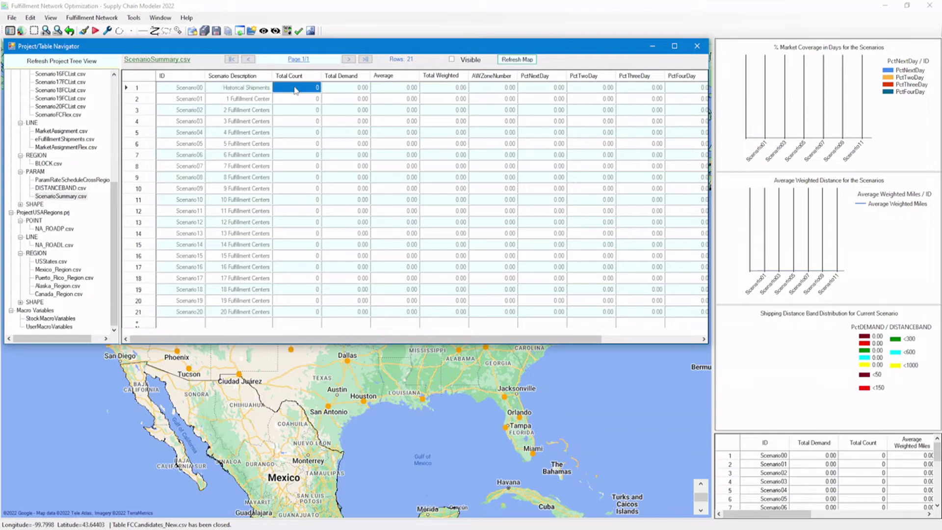
click(346, 88)
click(398, 89)
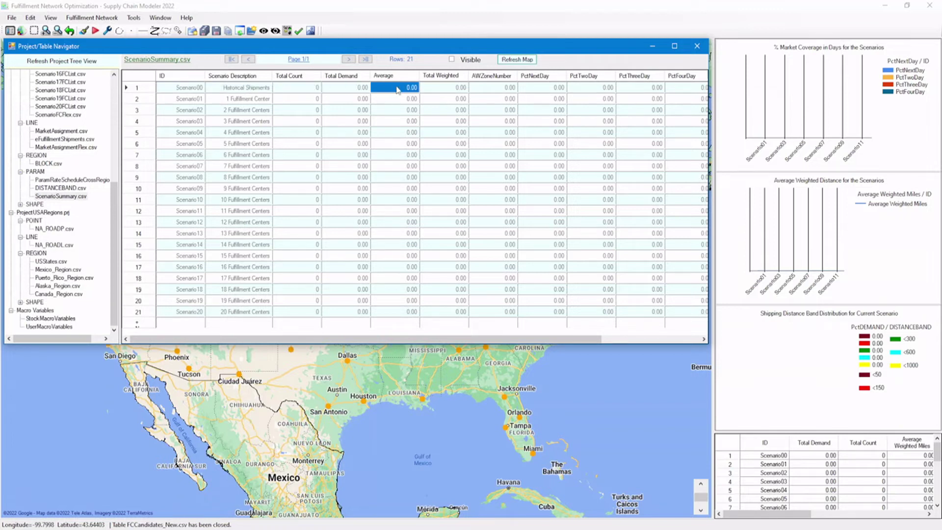
drag(419, 75, 438, 76)
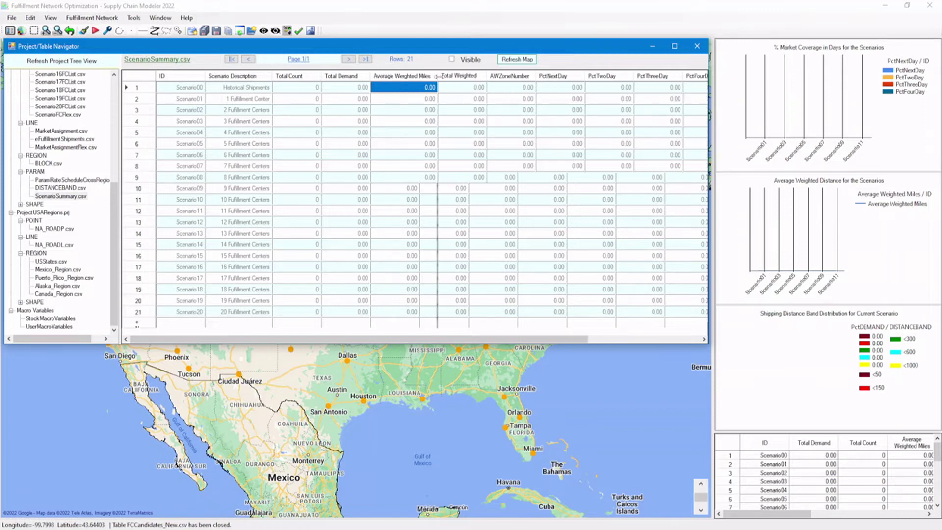
Examine Scenario01's ID, description, total count, total demand, average weighted miles and total weighted columns
click(175, 101)
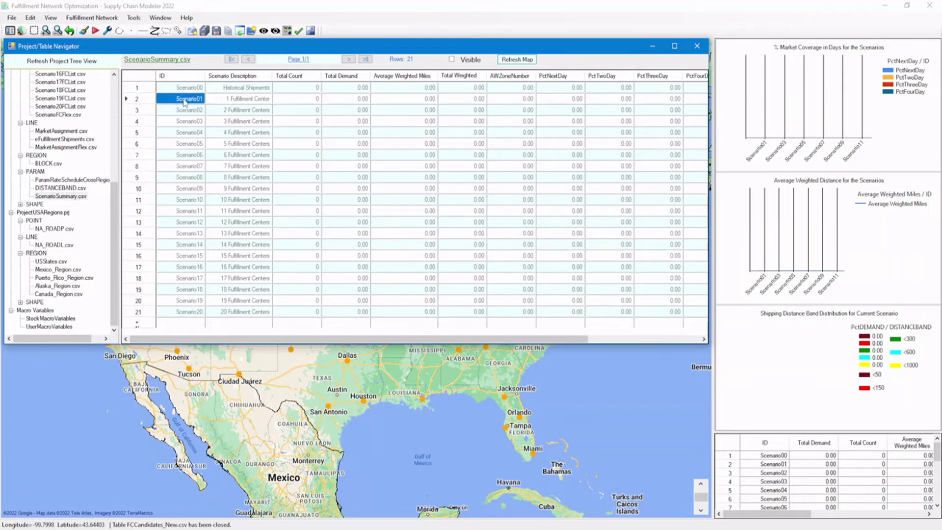
click(250, 102)
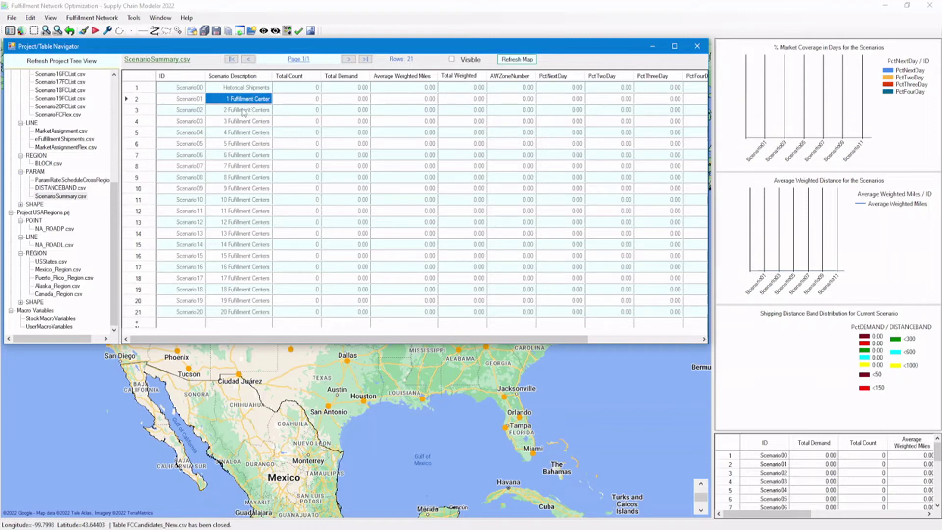
click(305, 104)
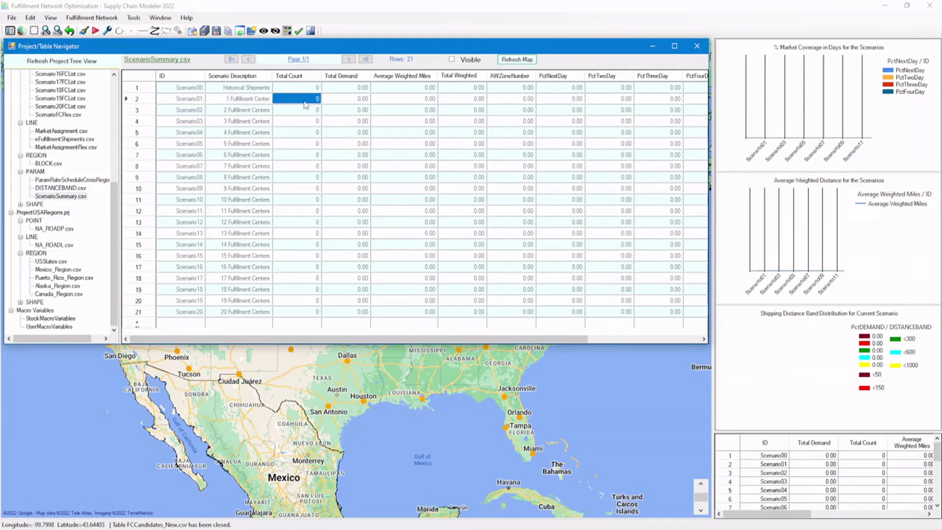
click(344, 103)
click(414, 103)
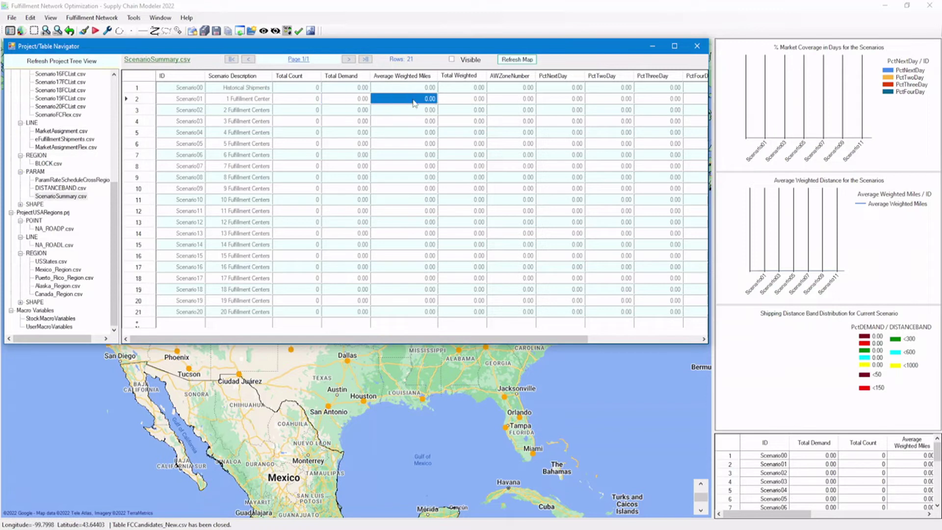
click(457, 101)
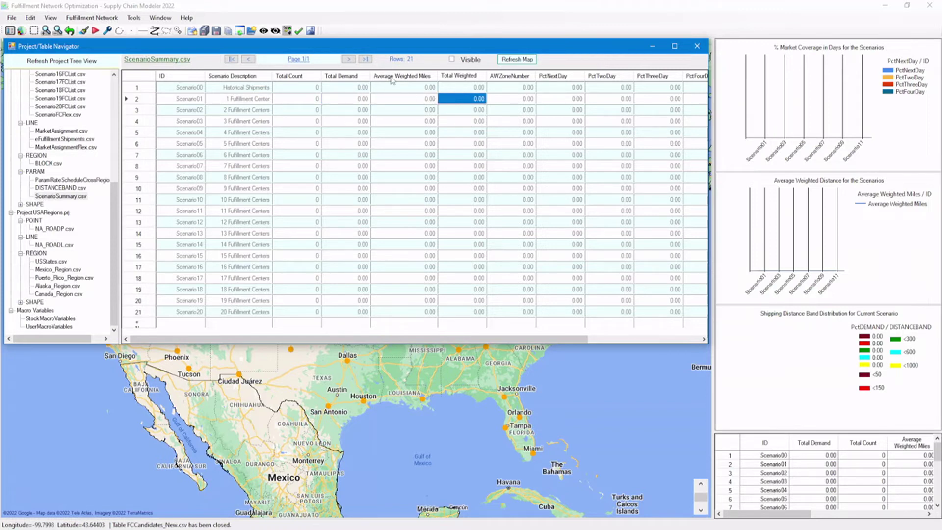
click(419, 102)
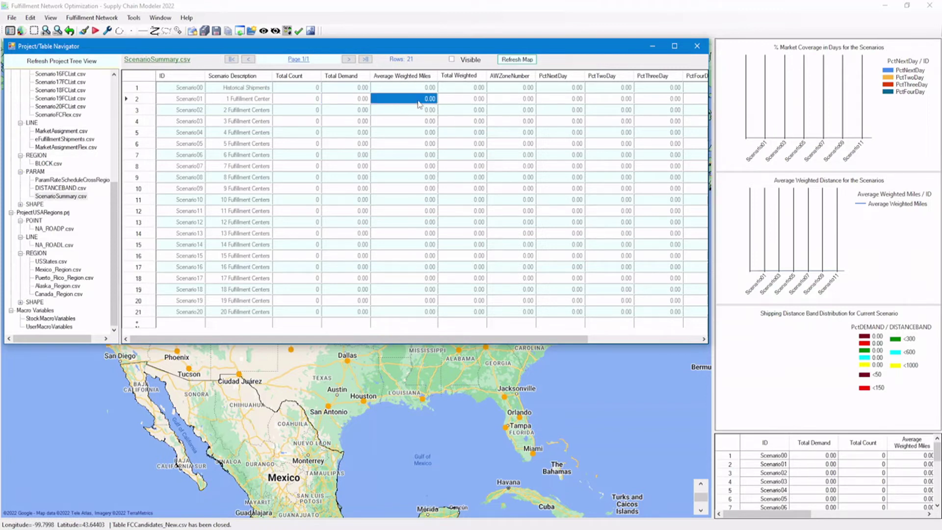
mouse_move(406, 79)
Examine Scenario01's PctNextDay, PctTwoDay and PctThreeDay coverage columns
click(551, 101)
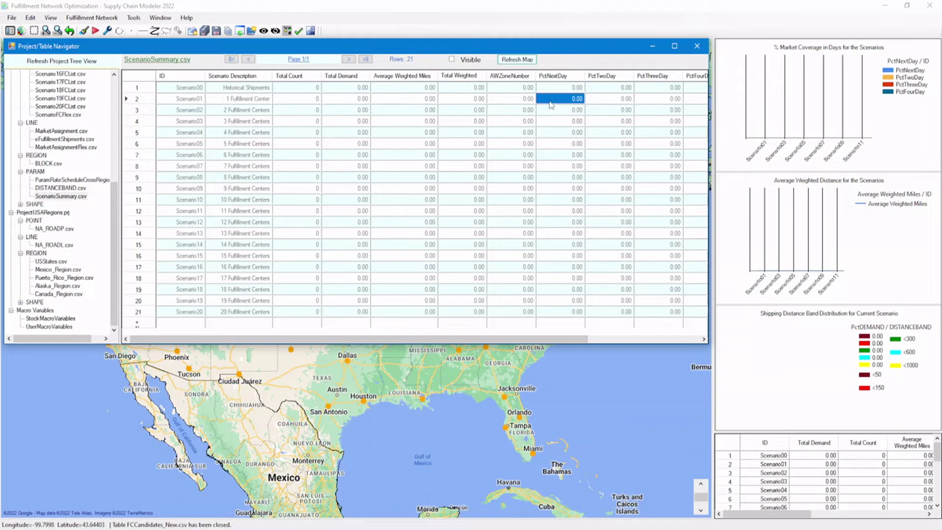
click(607, 101)
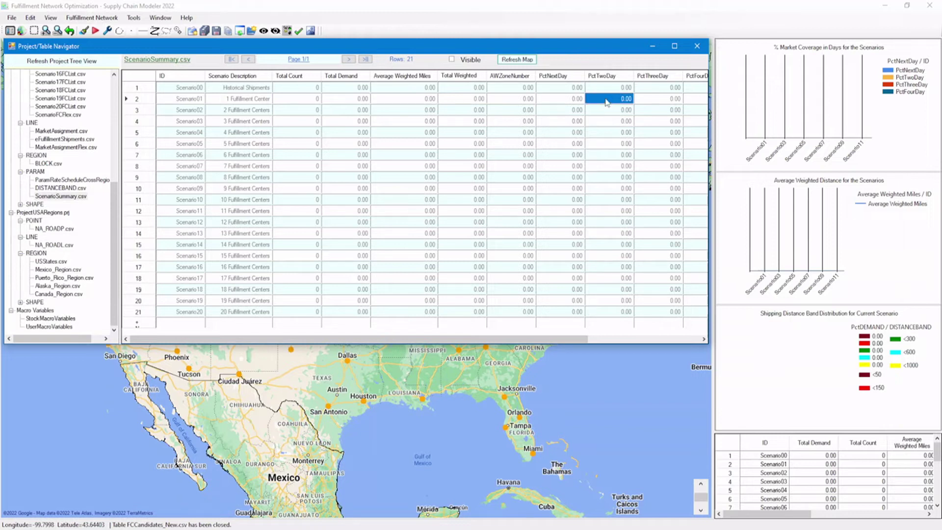
click(659, 101)
click(557, 101)
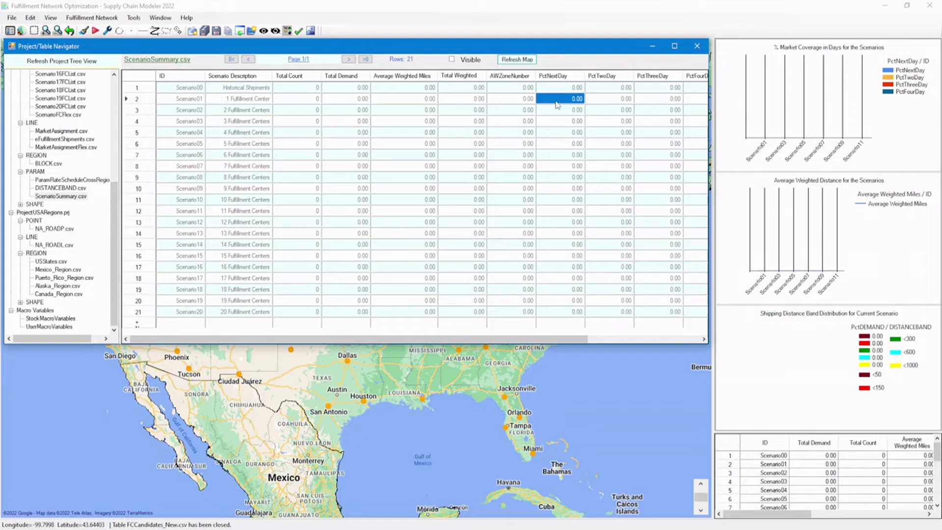
click(608, 105)
click(650, 103)
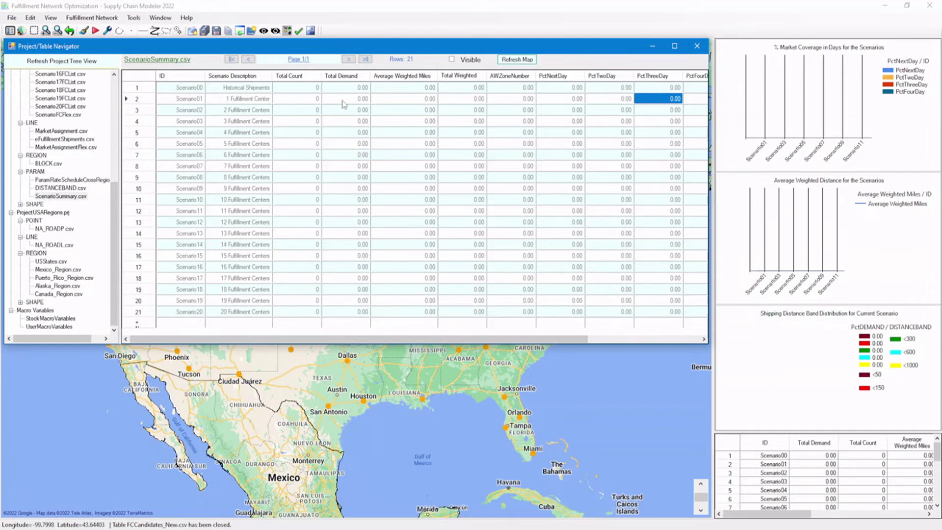
Select the whole Scenario01 row and shrink the table window so the US map is fully visible
click(137, 98)
drag(278, 344, 304, 114)
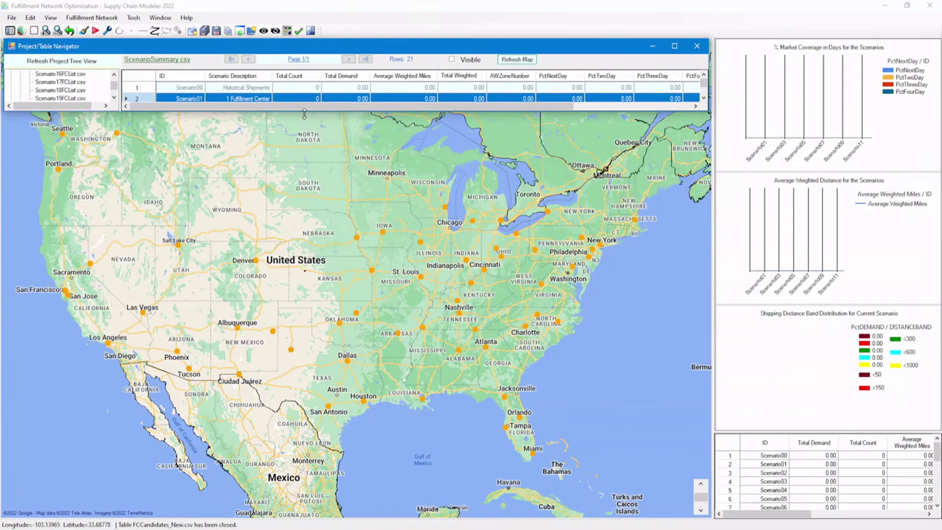
click(359, 260)
drag(359, 275, 360, 295)
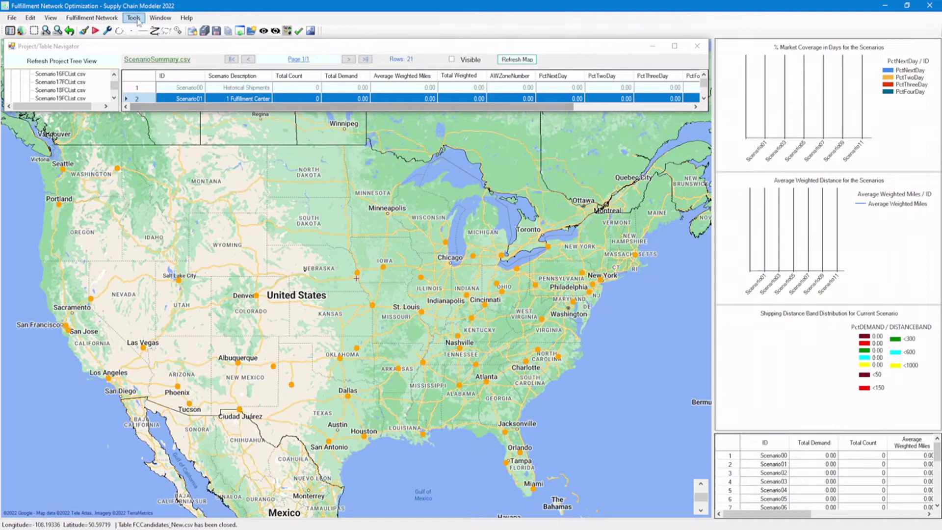
Retrieve the saved FC settings for Scenario01
click(89, 17)
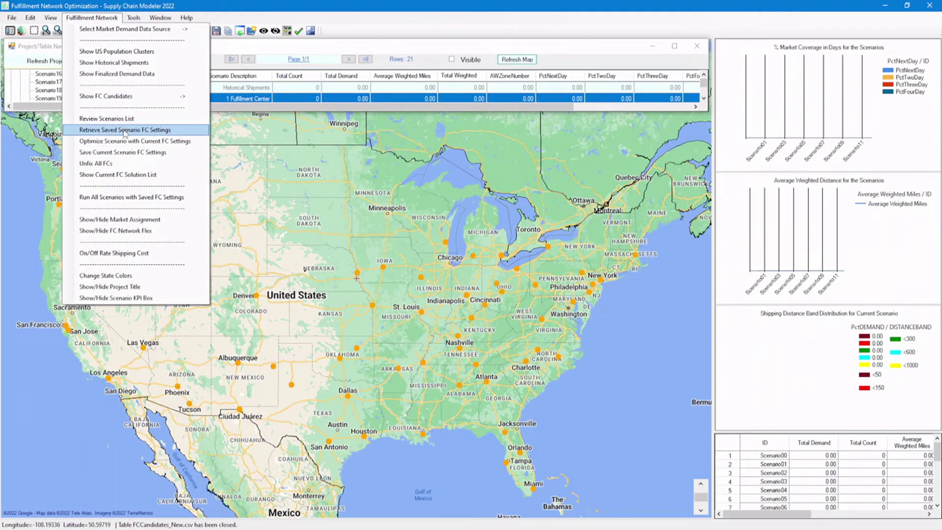
click(124, 130)
click(428, 226)
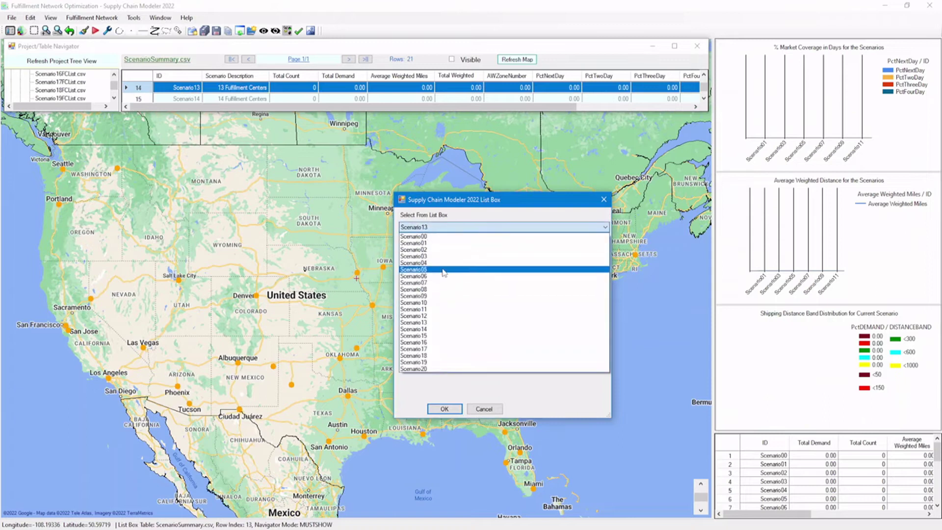
click(439, 242)
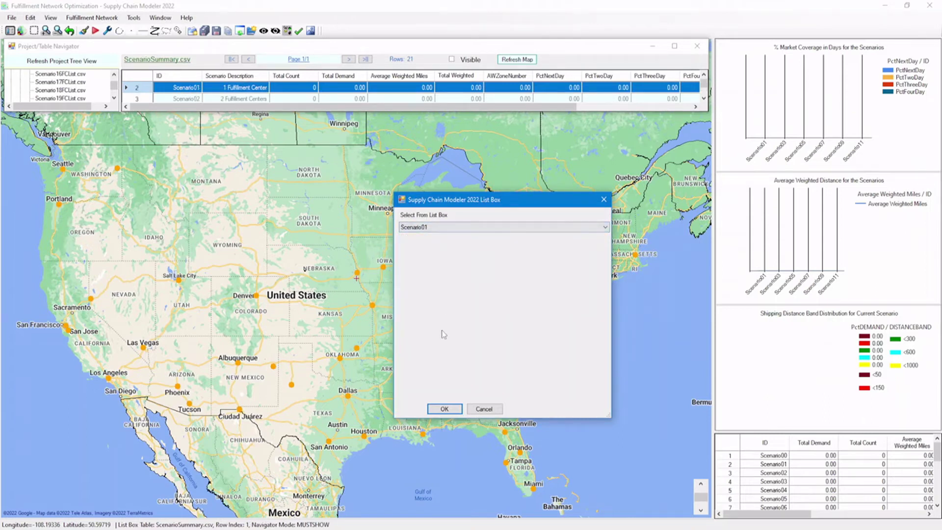
click(445, 409)
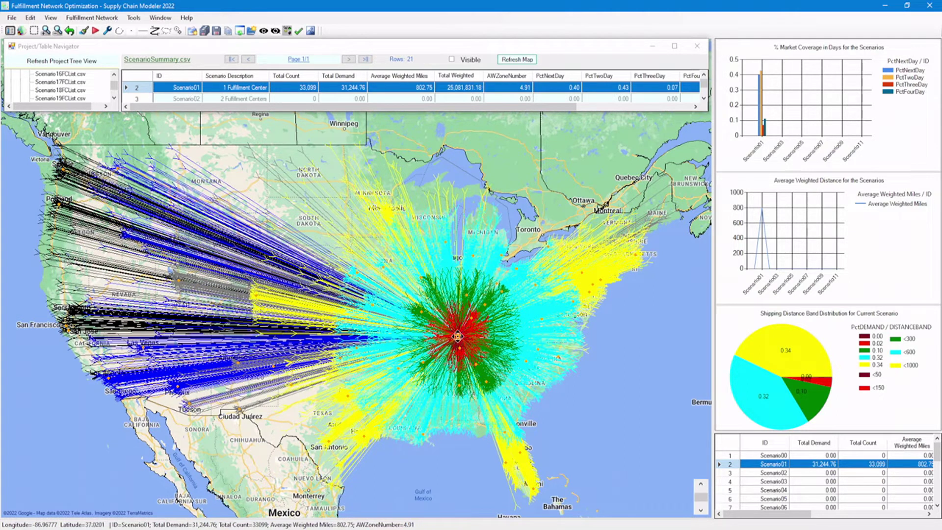
Identify the selected FC on the map and review the scenarios list without clearing results, widening the Average Weighted Miles column
right_click(459, 341)
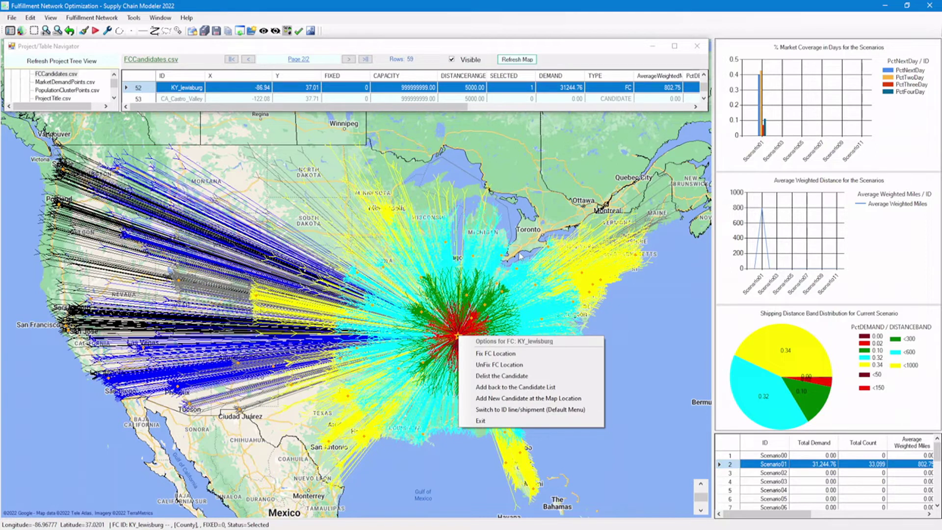
click(536, 256)
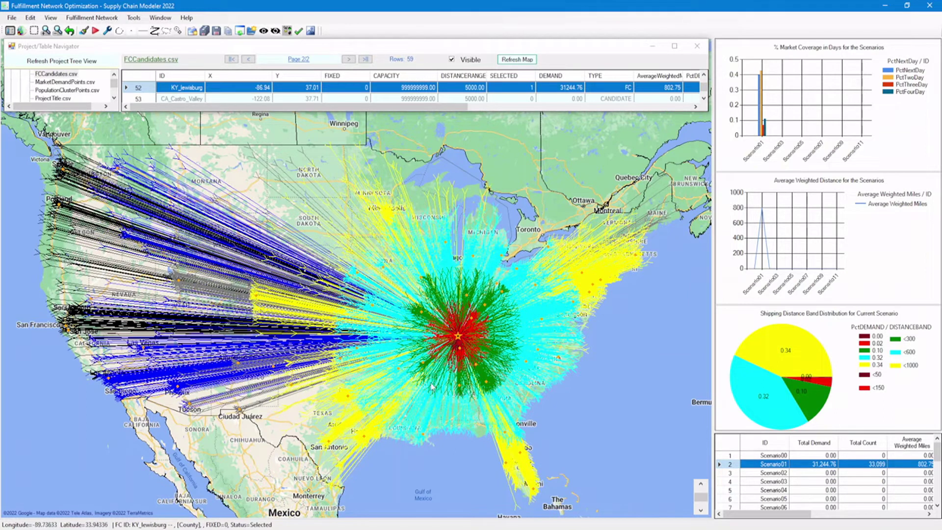
click(92, 18)
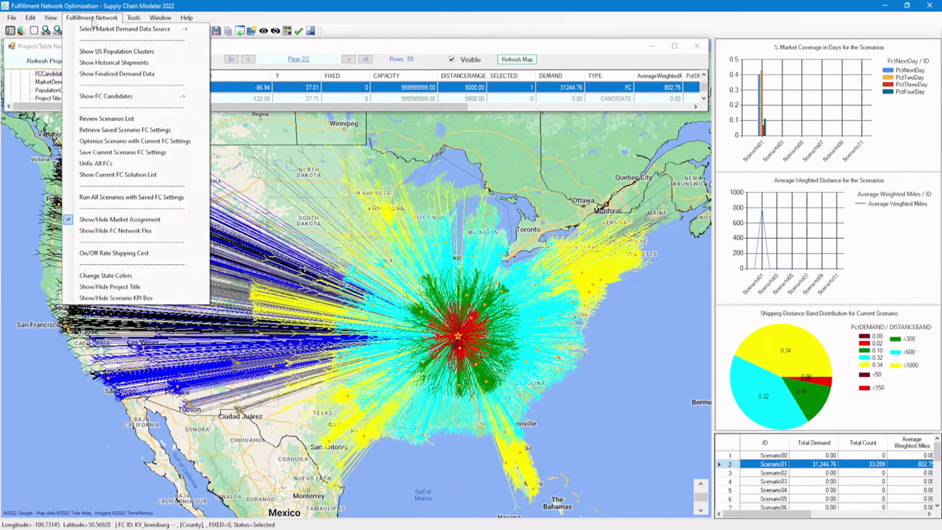
click(133, 119)
click(515, 302)
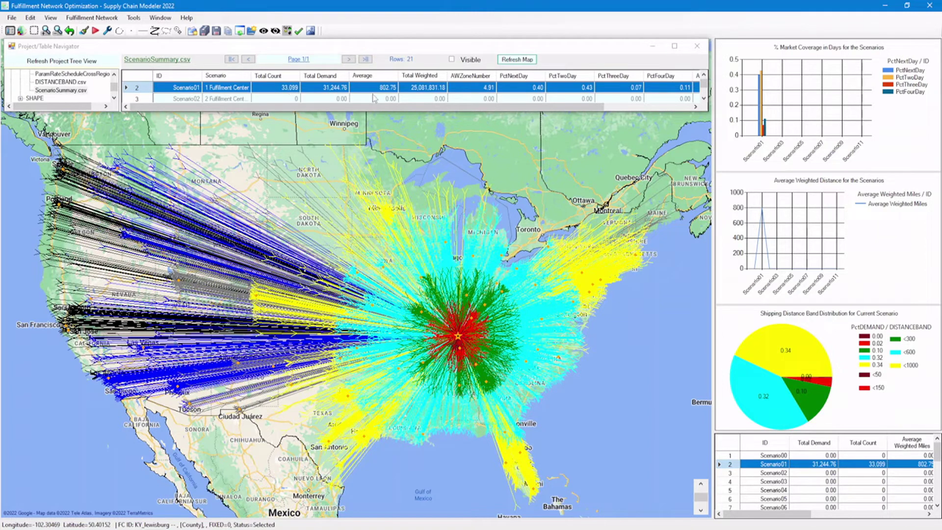
drag(399, 75, 423, 75)
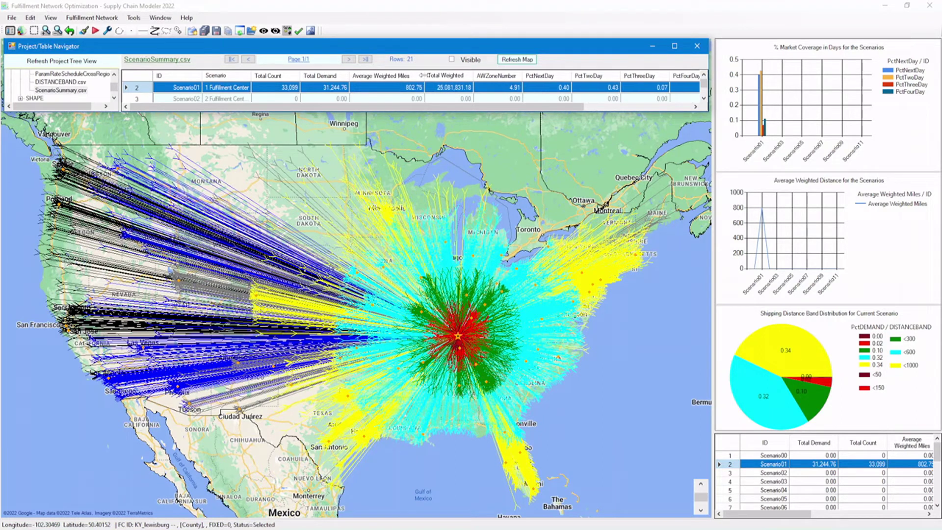
Fix the IA_DES_MOINES candidate as an FC location for the current scenario trial only
right_click(384, 270)
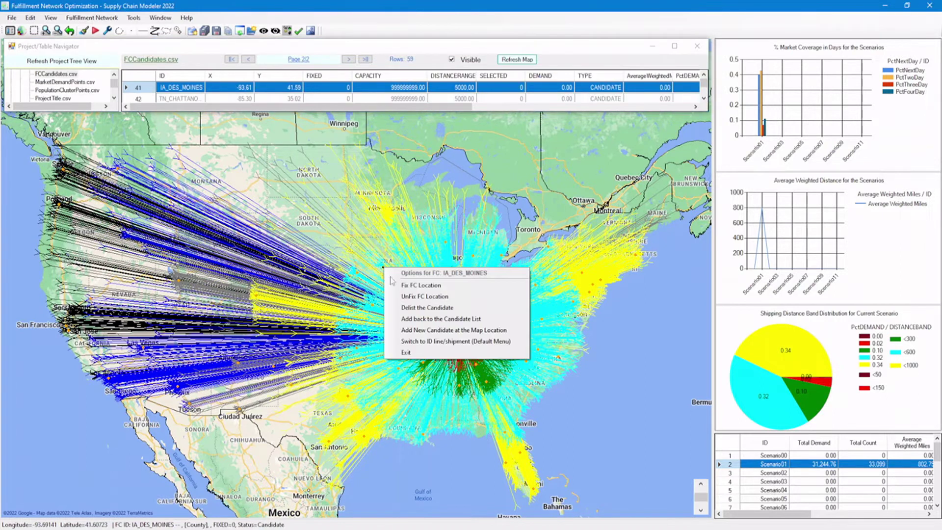
click(404, 286)
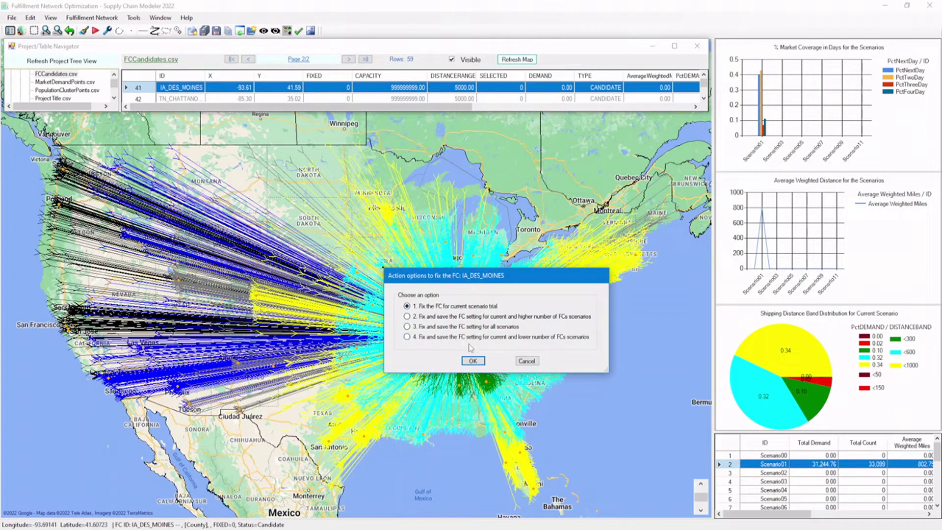
click(473, 361)
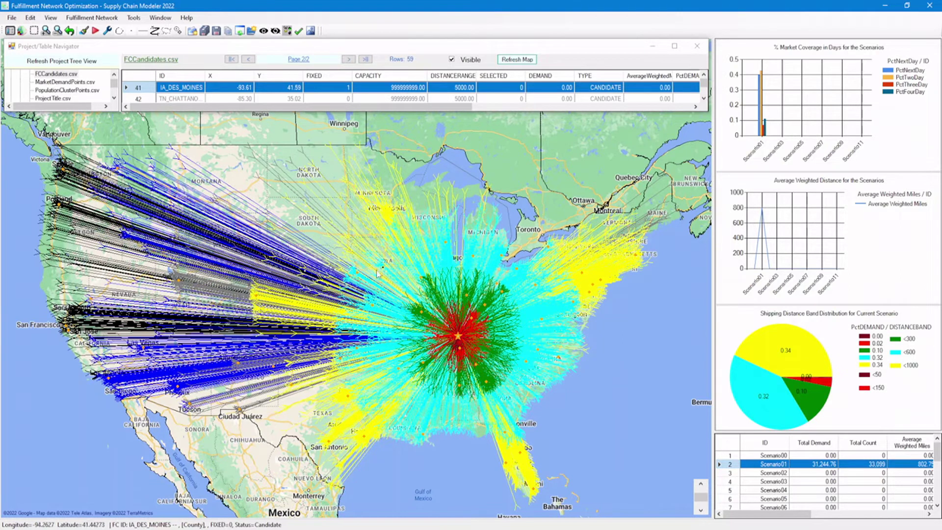
Optimize Scenario01 with the current FC settings and a total of 1 FC, and widen the Average Weighted Miles column
click(92, 18)
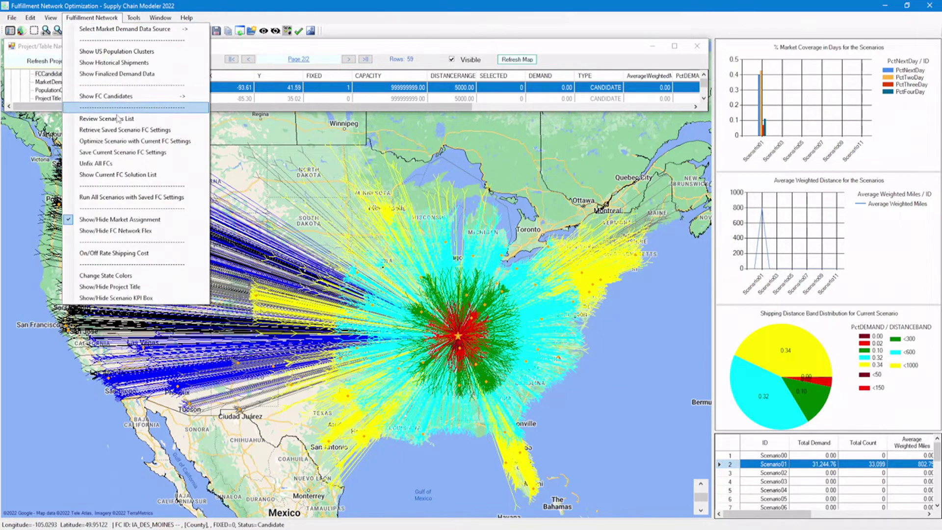
click(127, 142)
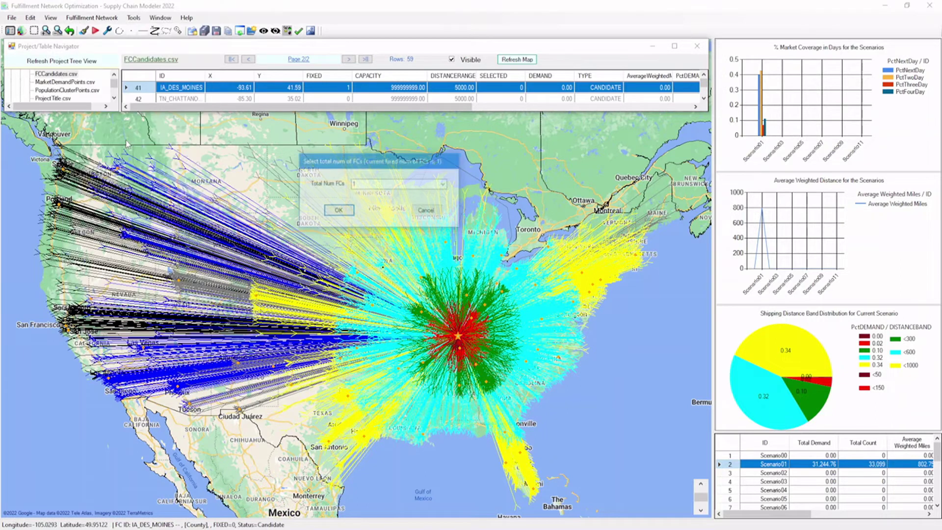
click(339, 210)
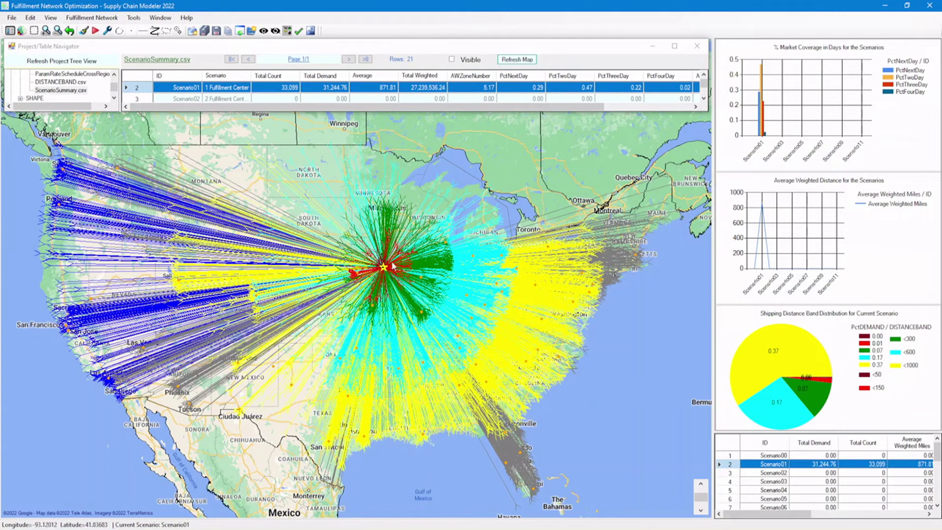
drag(395, 75, 422, 76)
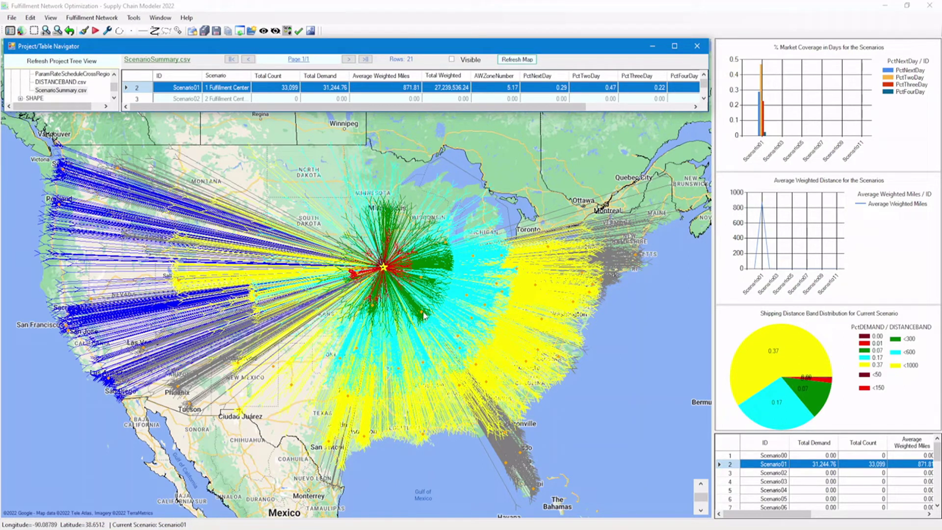
Unfix the IA_DES_MOINES FC location for the current scenario trial
right_click(385, 270)
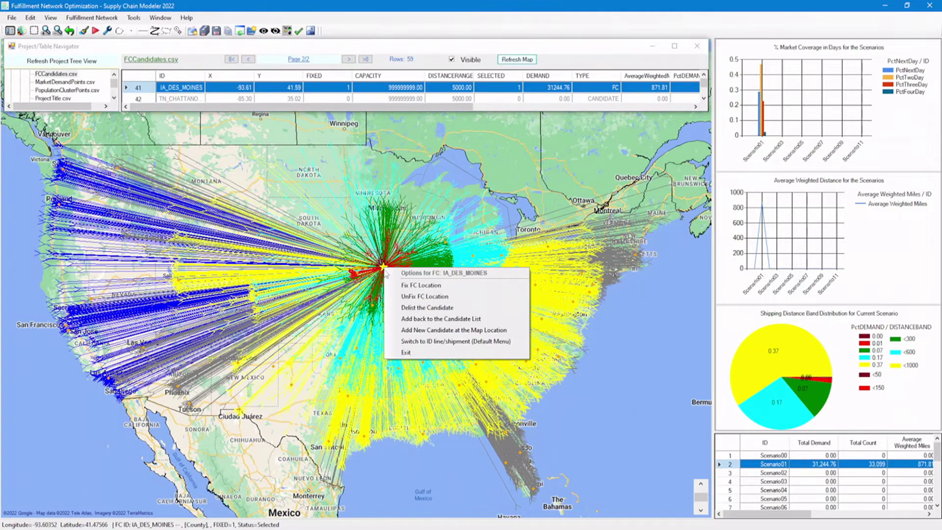
click(413, 298)
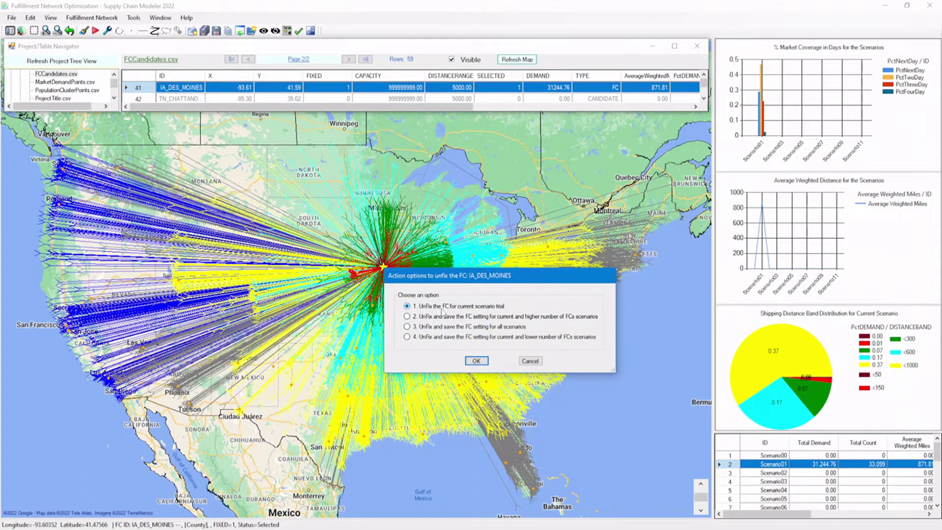
click(472, 362)
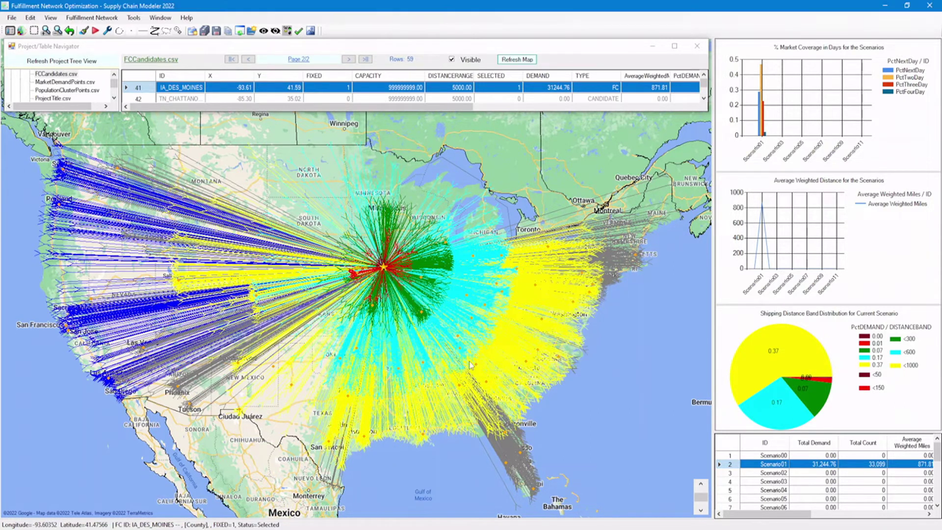
Re-optimize Scenario01 with the current FC settings and no fixed FC location
click(98, 20)
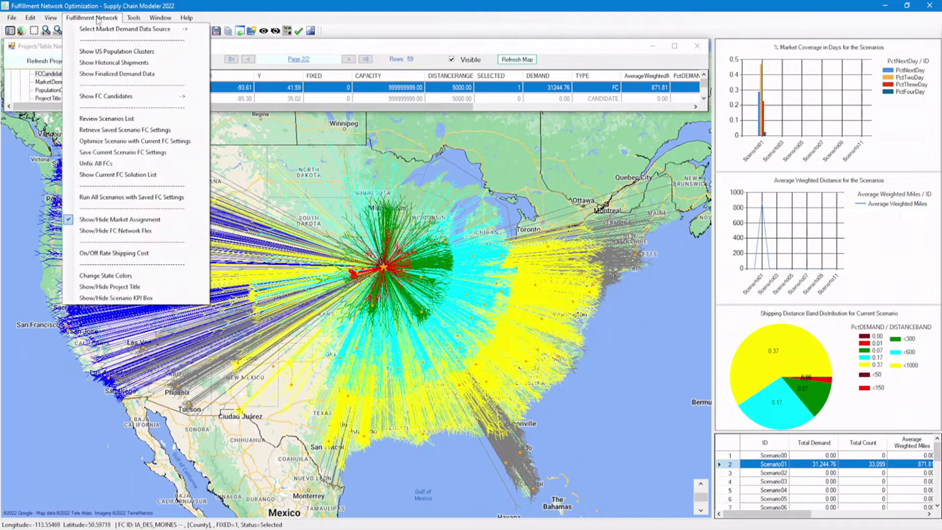
click(120, 142)
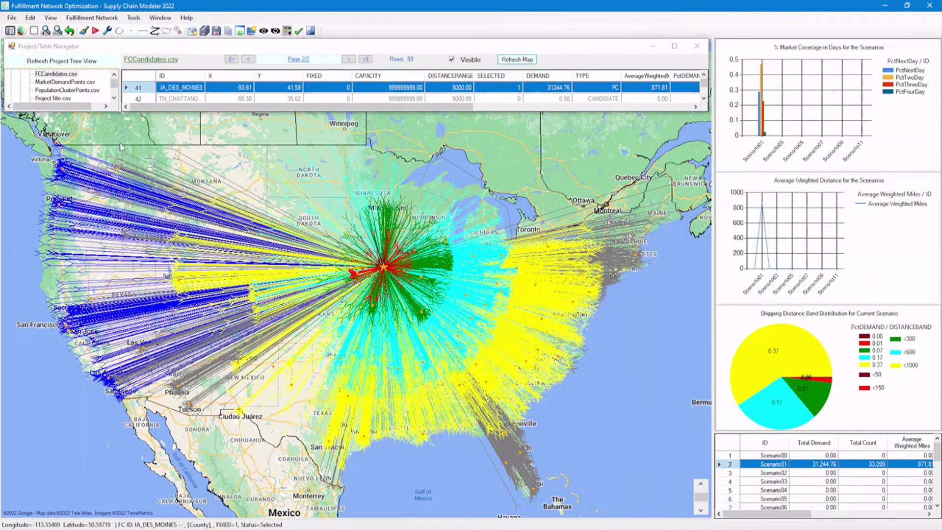
click(345, 212)
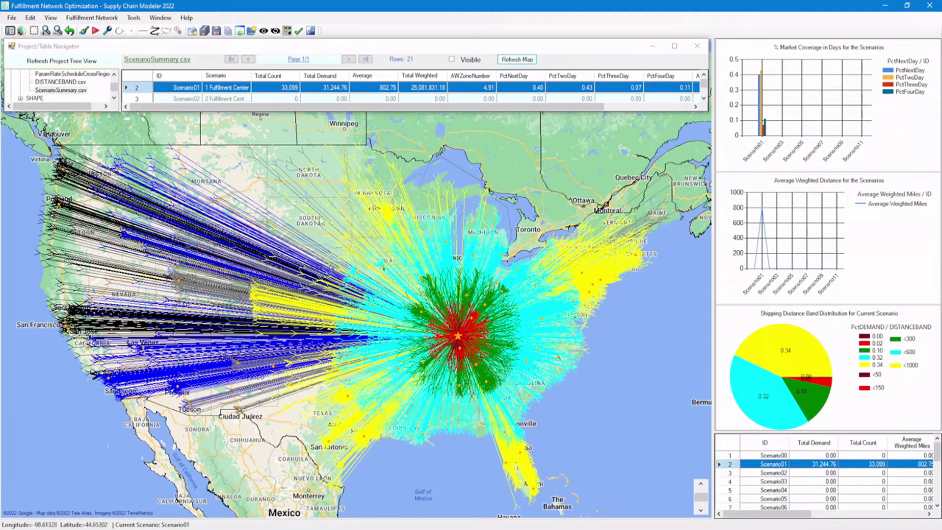
Make the table navigator slightly taller and run Scenario02, the 2 fulfillment center scenario, from the scenario summary table
click(229, 118)
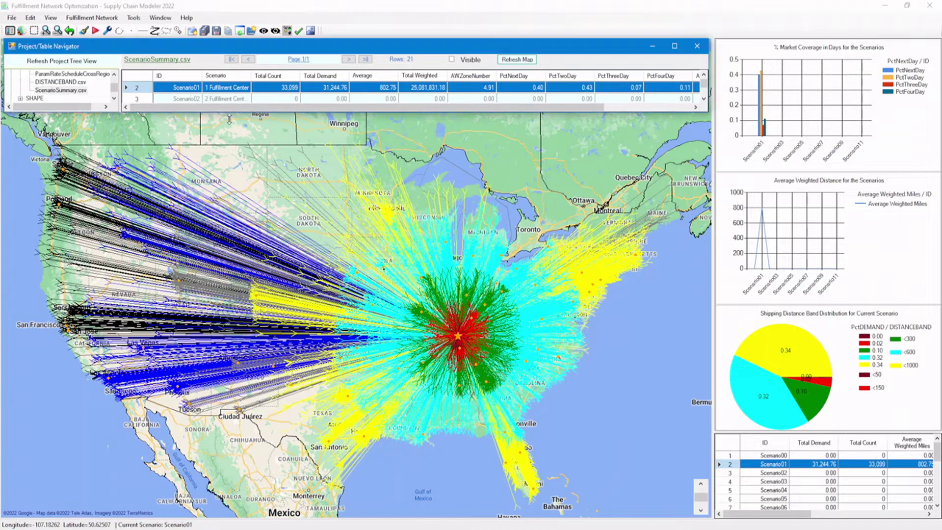
drag(229, 117, 229, 128)
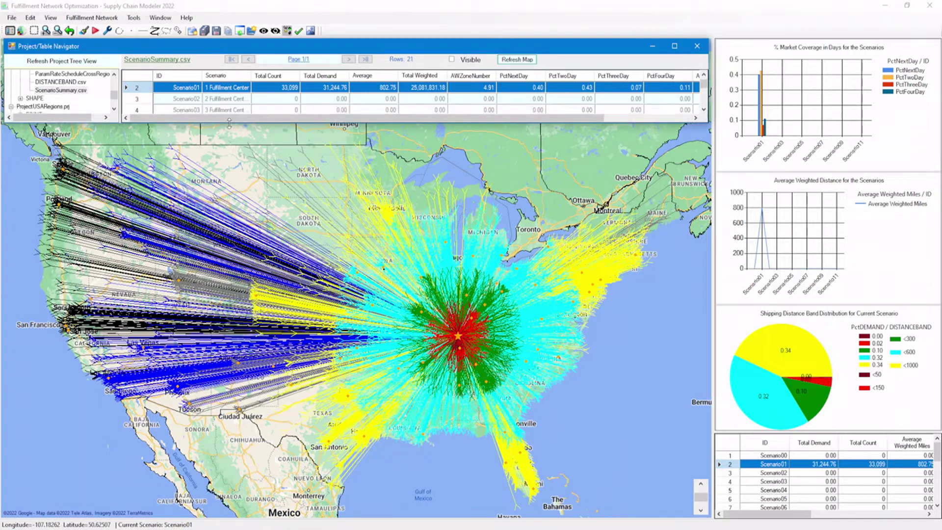
click(136, 100)
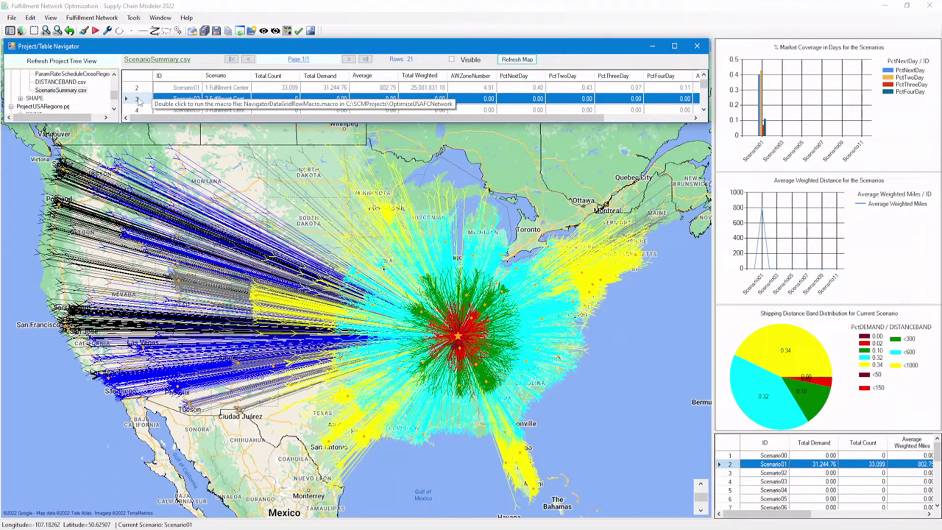
double_click(139, 100)
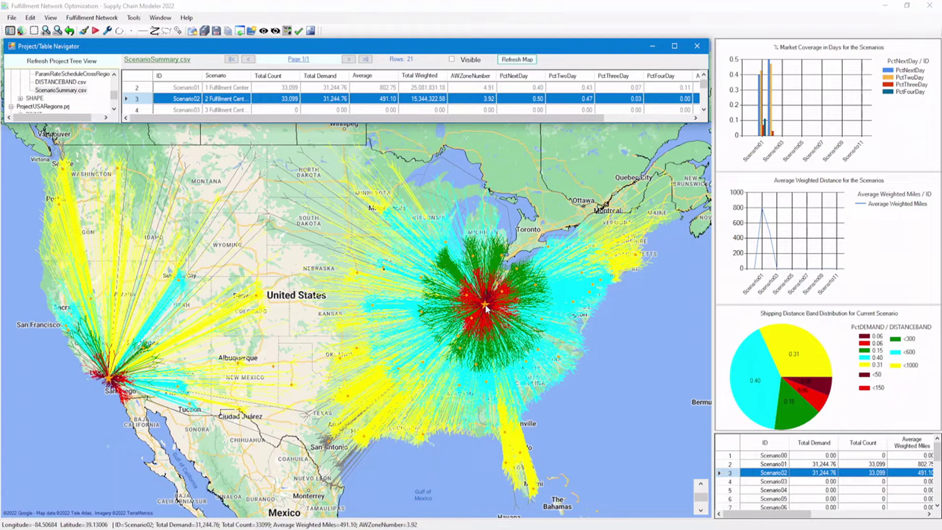
Widen the Average Weighted Miles column and run Scenario03, the 3 fulfillment center scenario, from the summary table
click(386, 101)
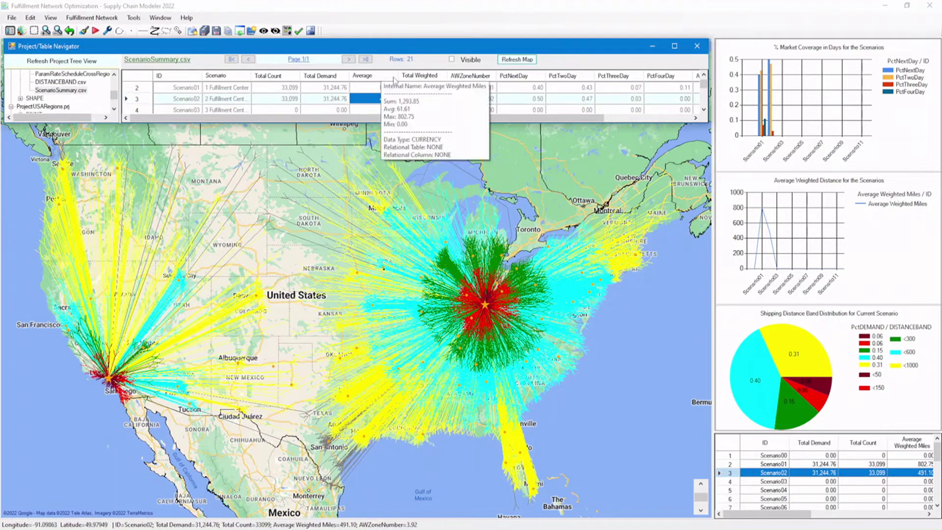
drag(411, 76, 415, 76)
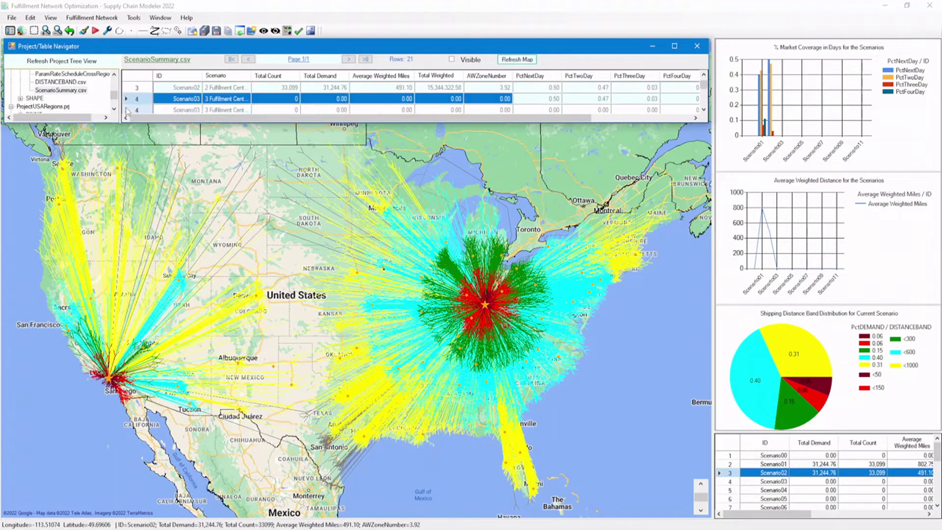
click(131, 111)
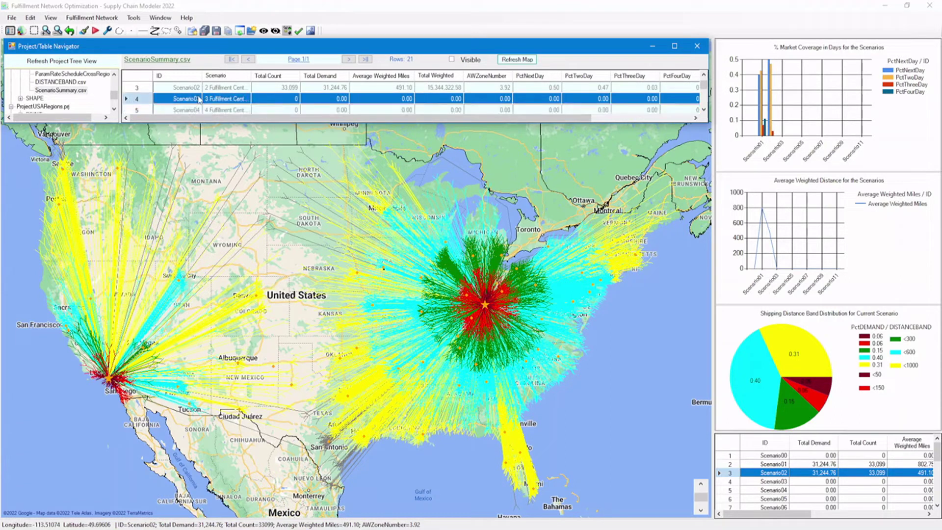
double_click(130, 100)
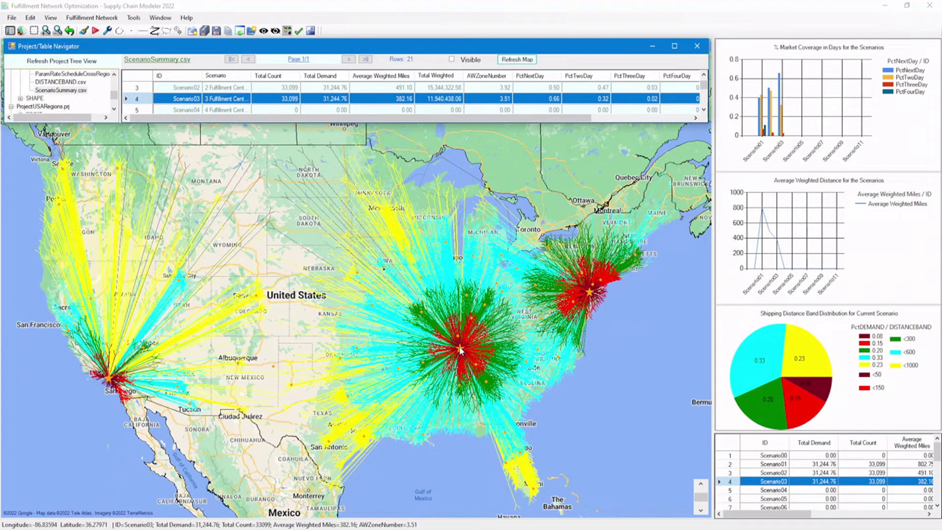
Identify the selected northeastern FC, then fix the NJ_Newark candidate and save the setting for the current and higher number of FCs scenarios
right_click(590, 294)
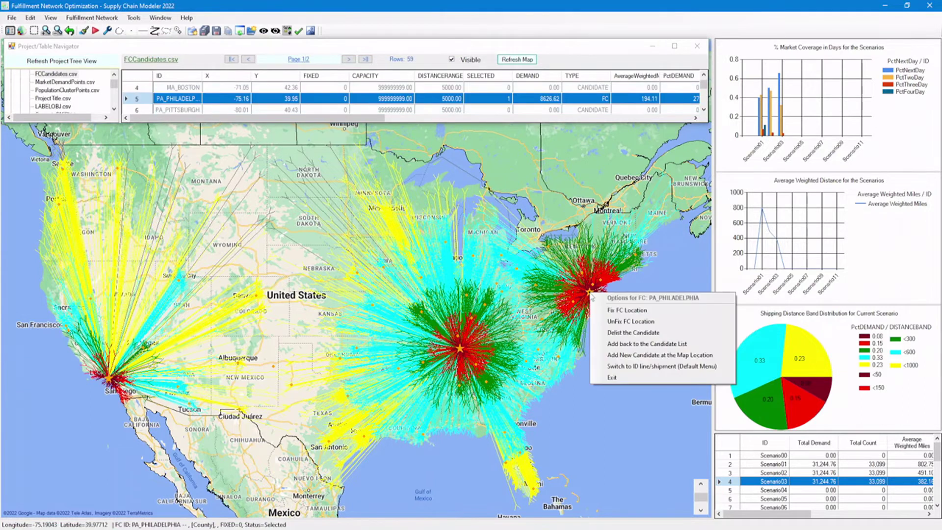
click(591, 260)
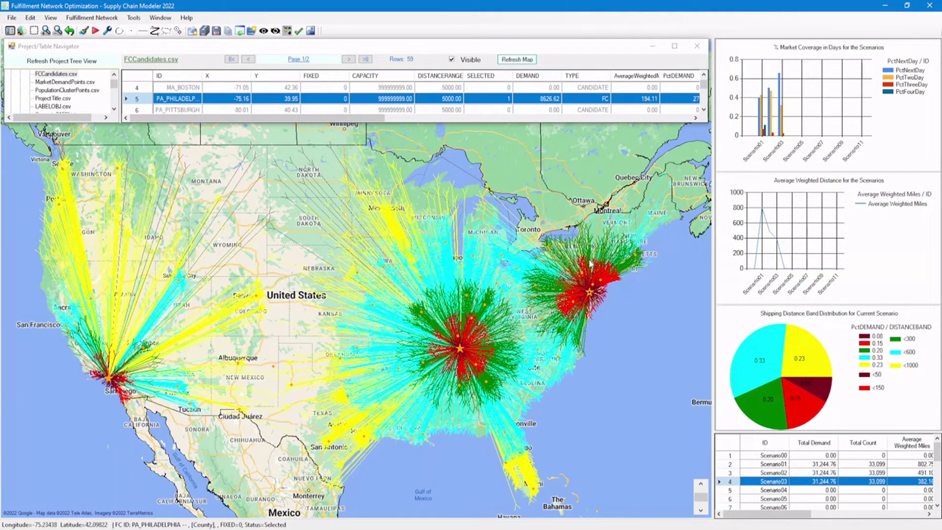
right_click(603, 283)
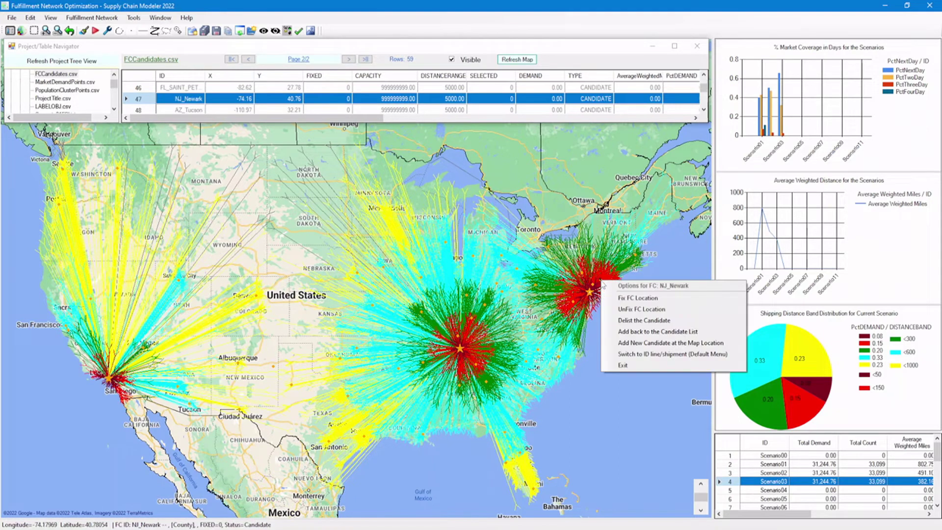
click(617, 299)
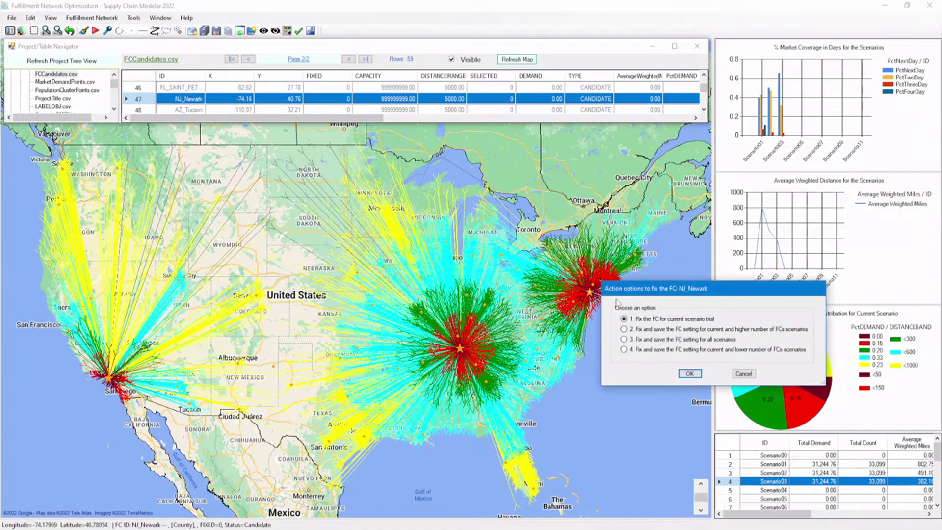
click(653, 330)
click(690, 374)
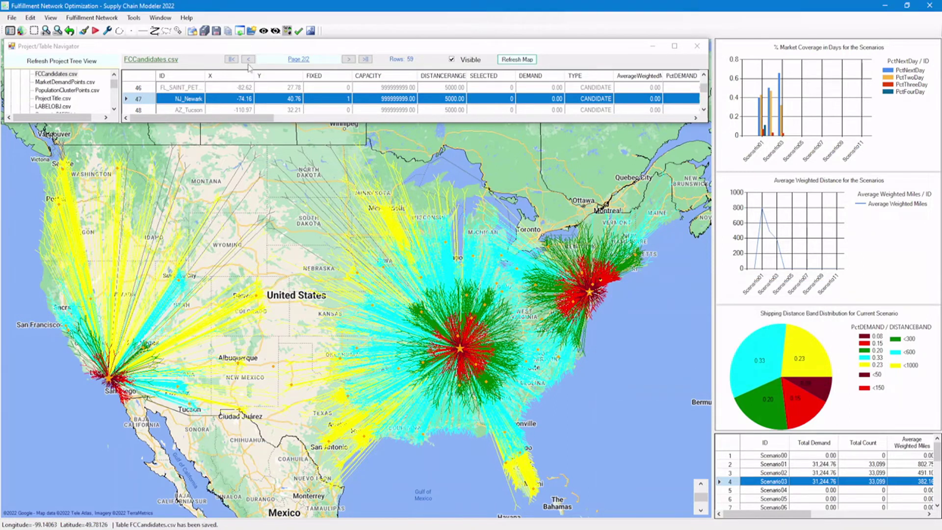
Optimize Scenario03 with the current FC settings and a total of 3 FCs, including the fixed NJ_Newark location
click(115, 17)
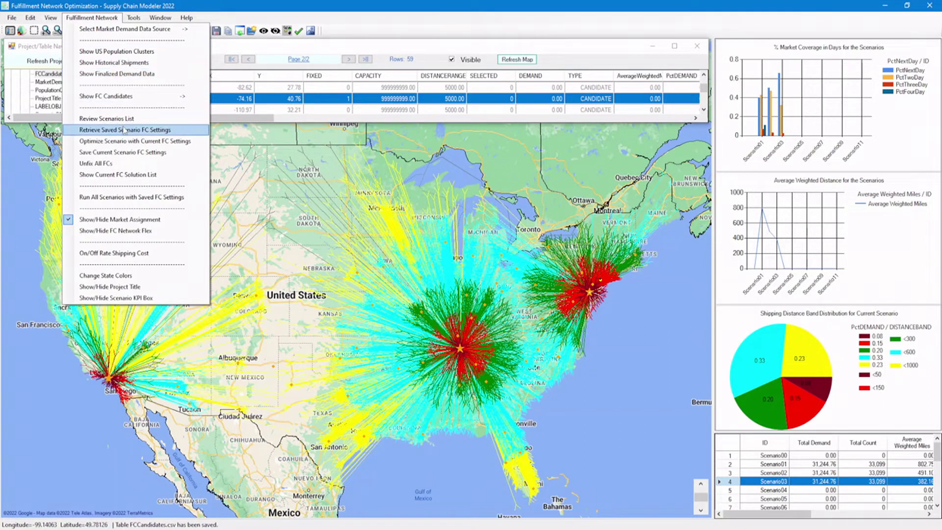
click(131, 144)
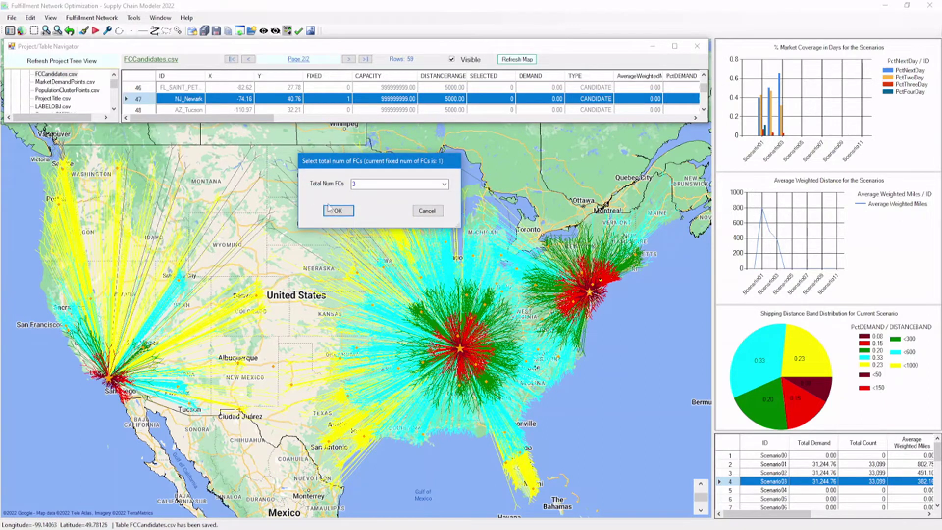
click(330, 209)
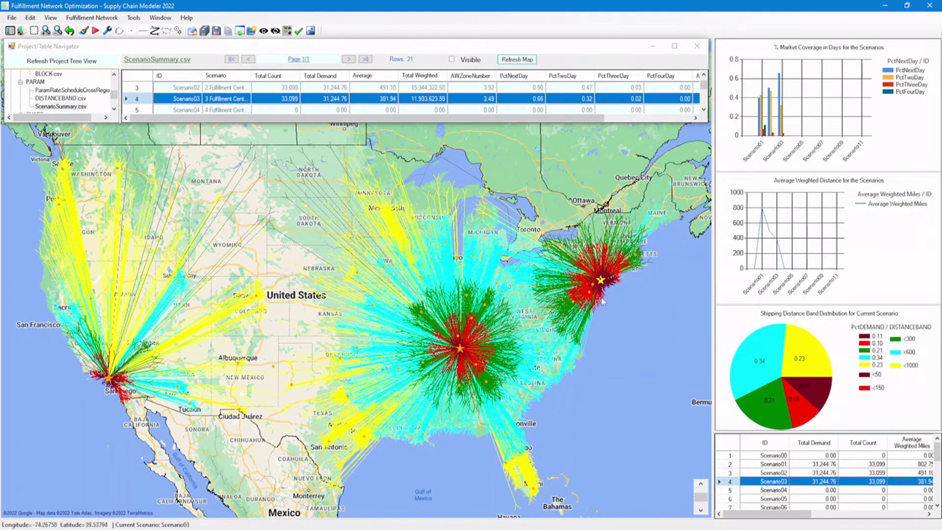
Identify the selected FC in Tennessee, then fix GA_ATLANTA and save the setting for the current and higher number of FCs scenarios
right_click(460, 349)
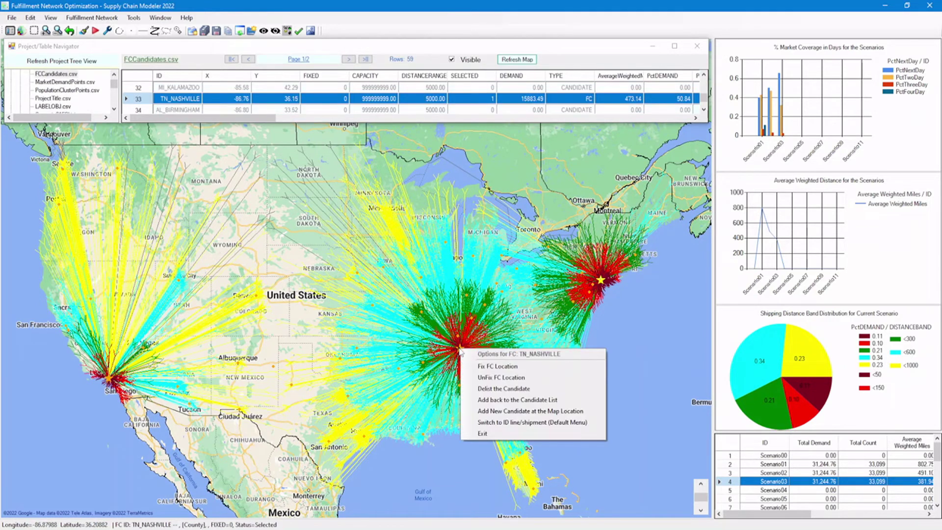
click(418, 351)
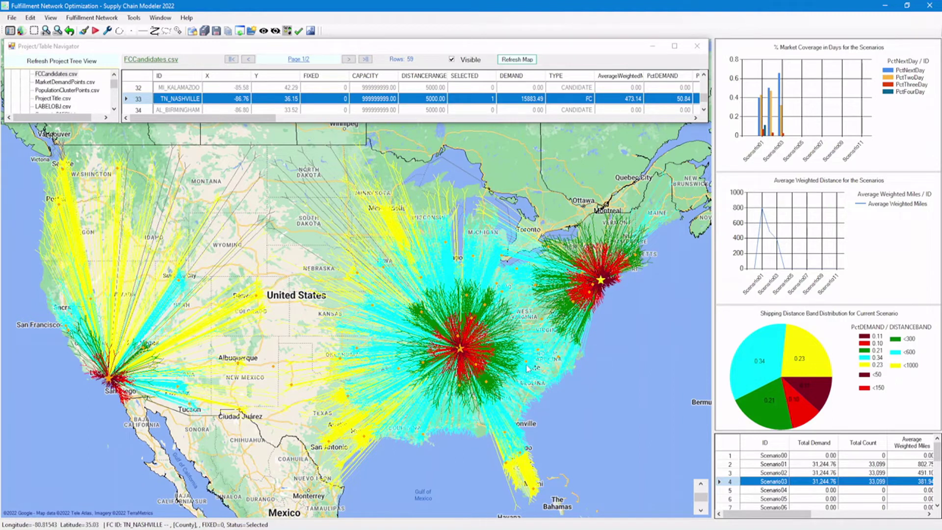
right_click(487, 386)
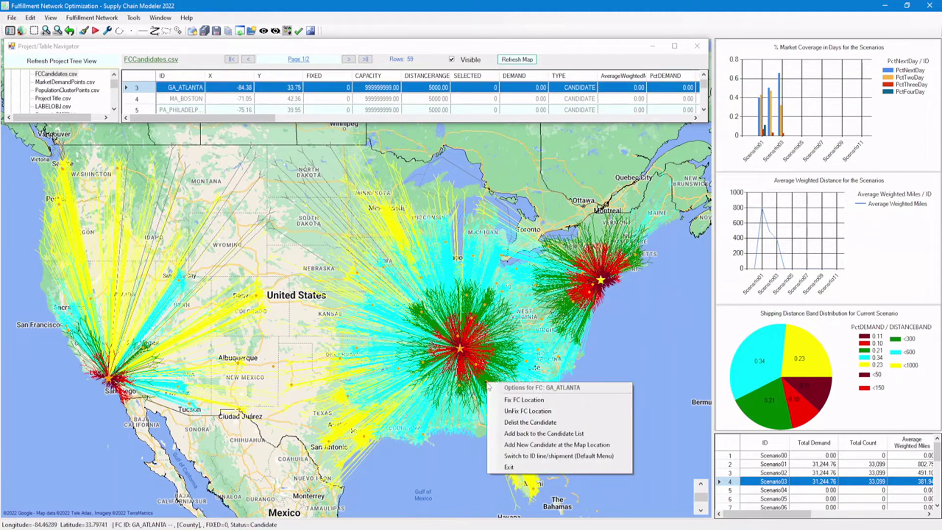
click(511, 400)
click(556, 431)
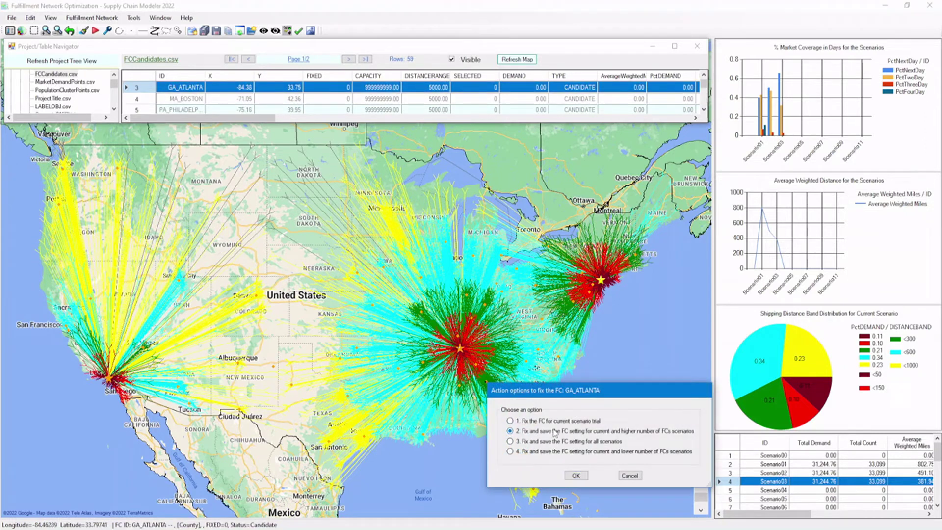
click(576, 476)
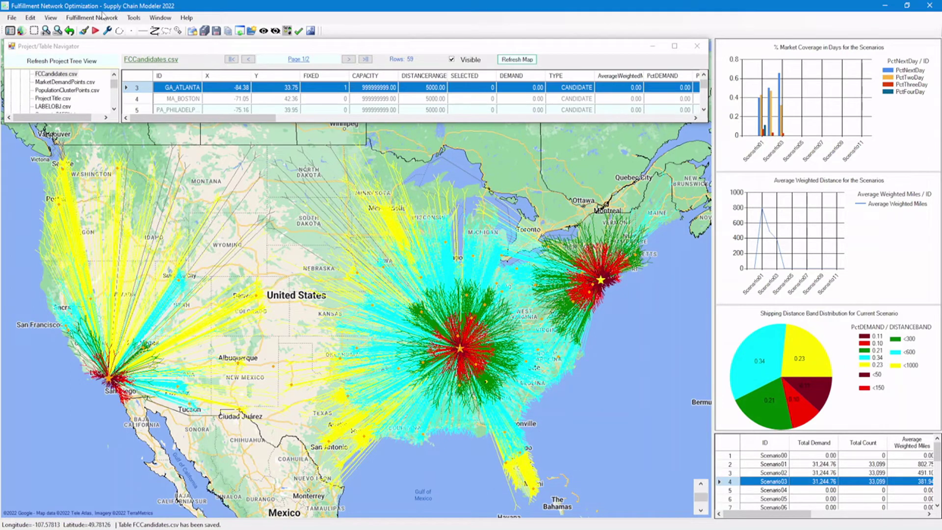
Re-optimize Scenario03 with a total of 3 FCs, with both NJ_Newark and GA_ATLANTA fixed
click(102, 16)
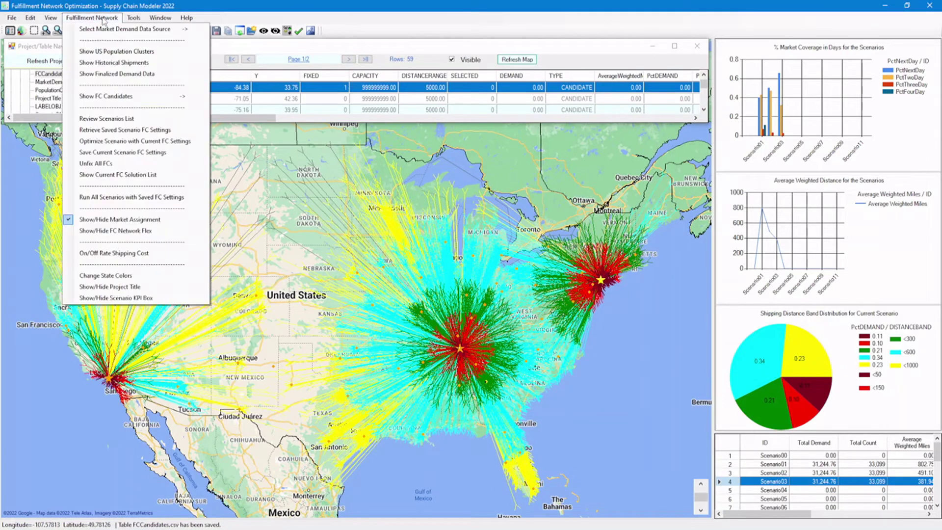
click(110, 141)
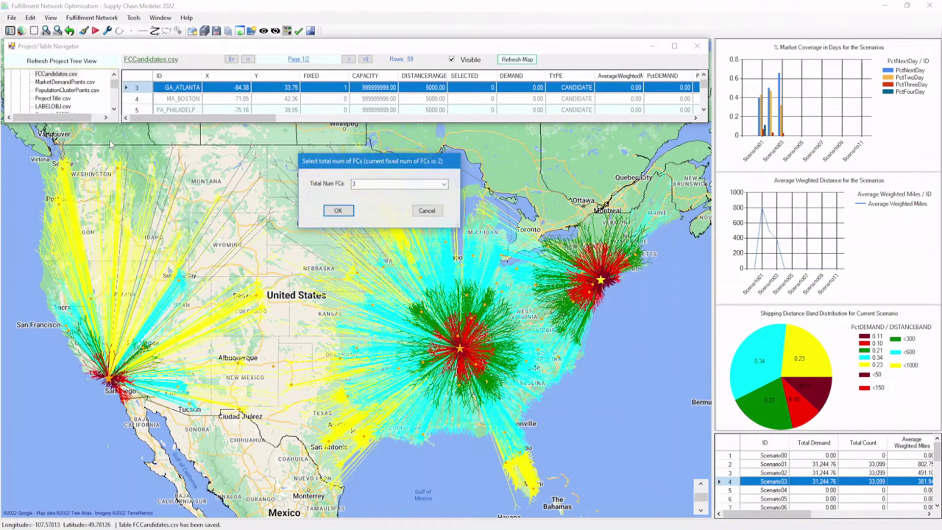
click(338, 210)
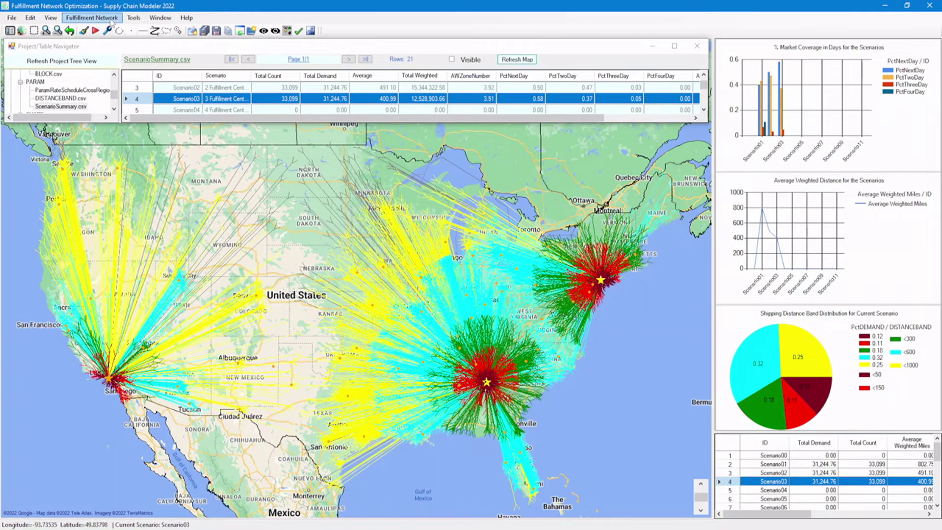
Run all scenarios with saved FC settings from 4 to 12 FCs, leaving shipping cost rating off
click(112, 20)
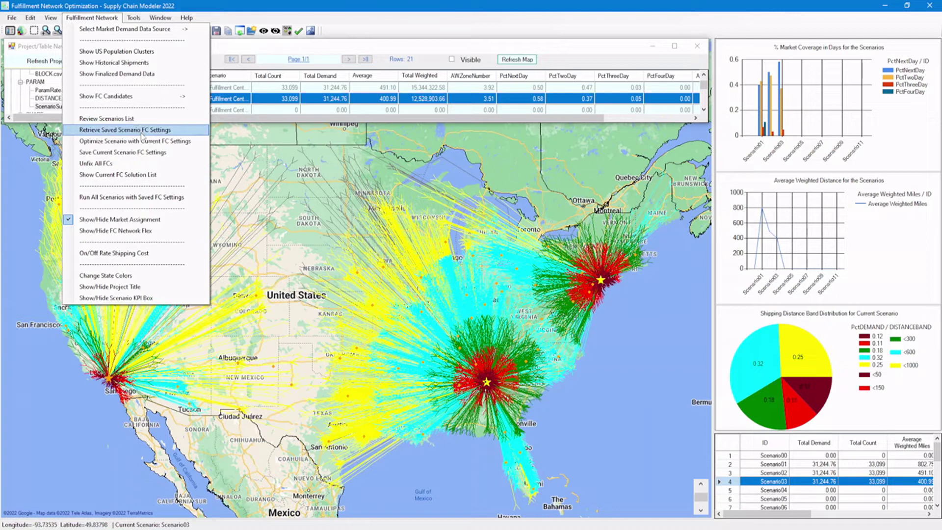
click(131, 197)
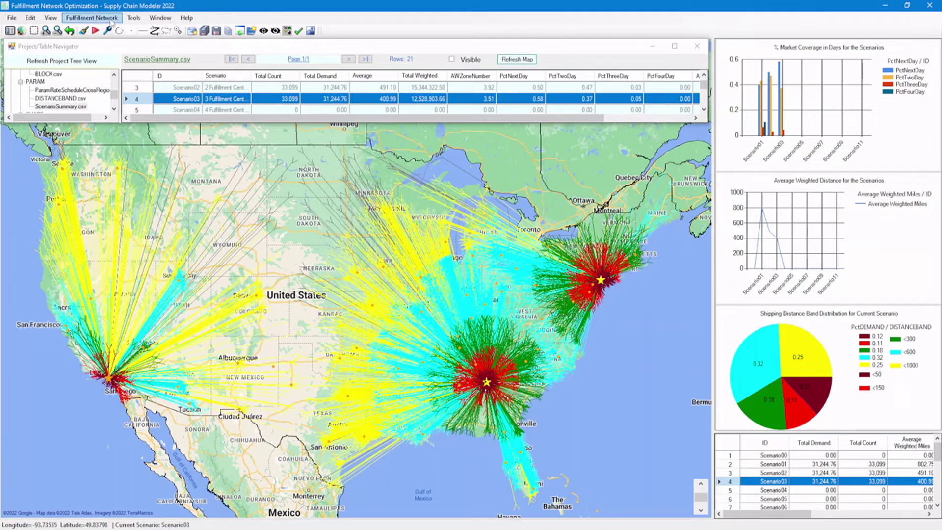
click(112, 22)
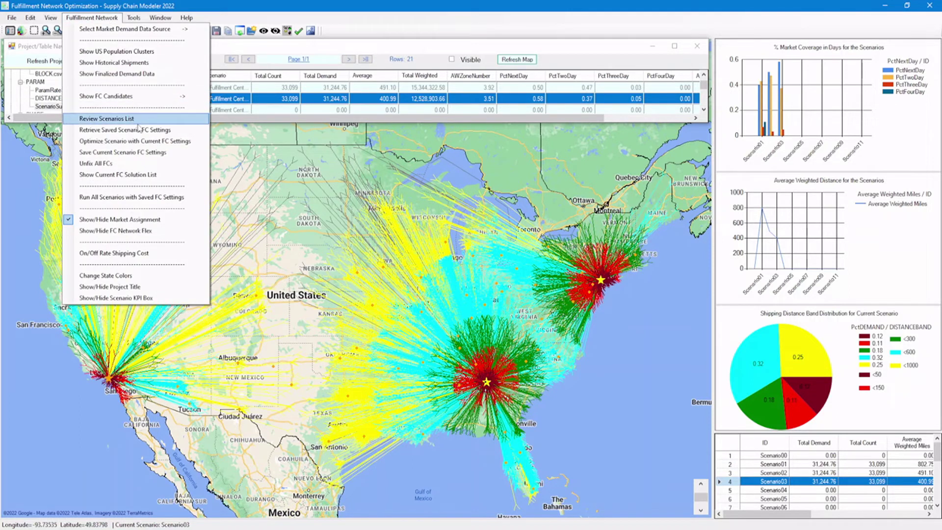
click(160, 197)
click(457, 185)
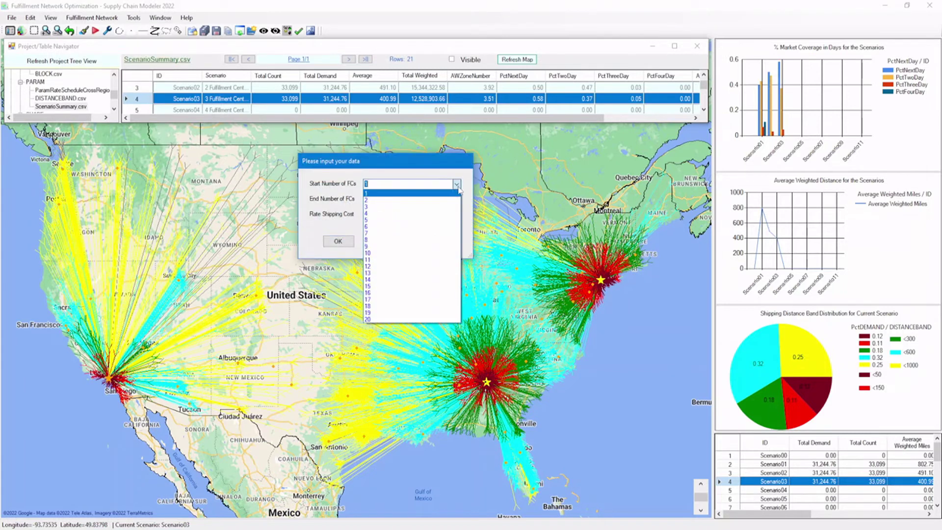
click(432, 213)
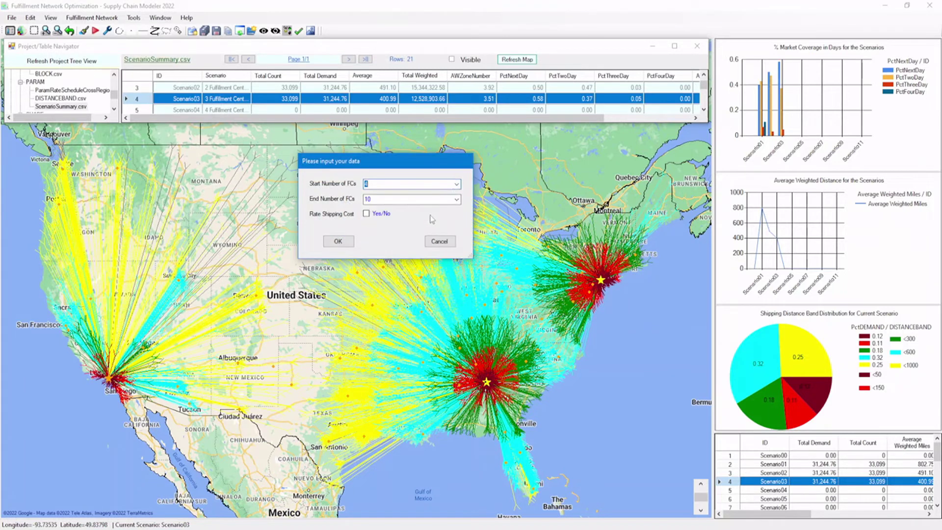
click(457, 199)
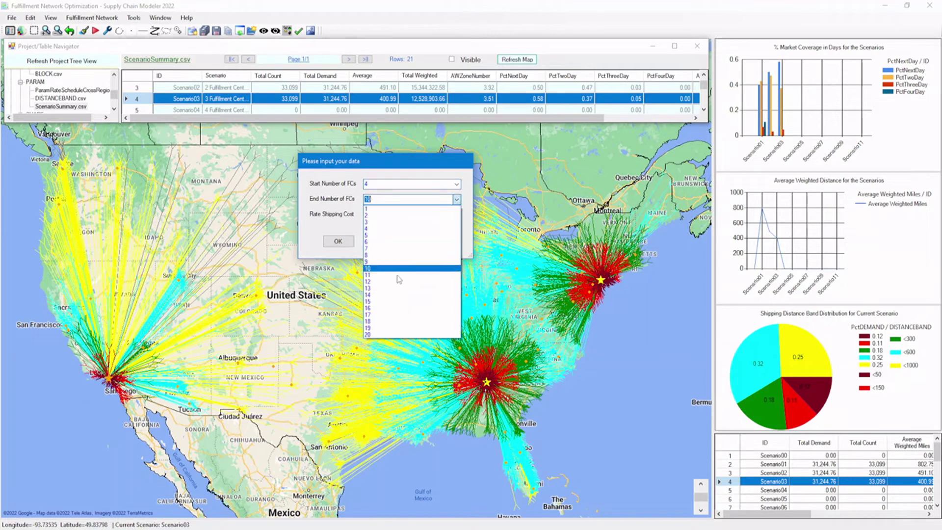
click(388, 289)
click(338, 242)
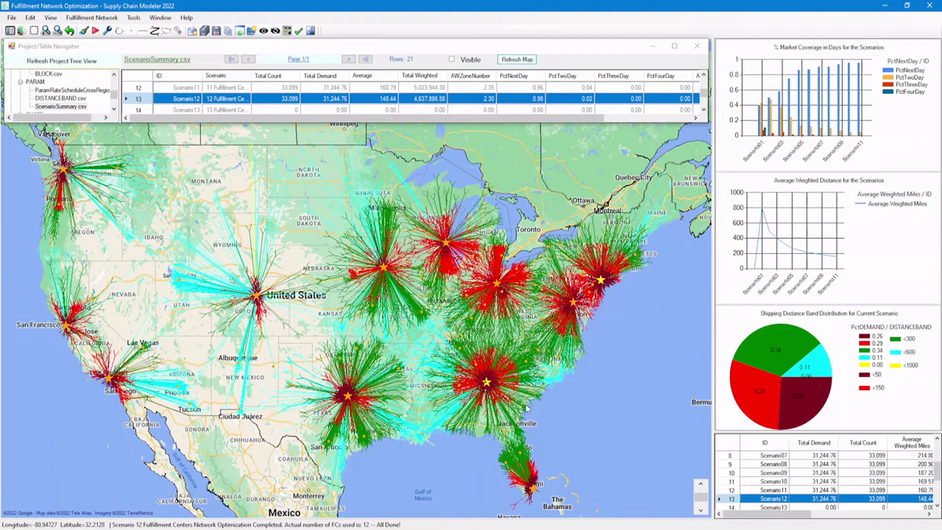
Delist the FL_MIAMI candidate and re-optimize Scenario12 with the current FC settings
right_click(534, 491)
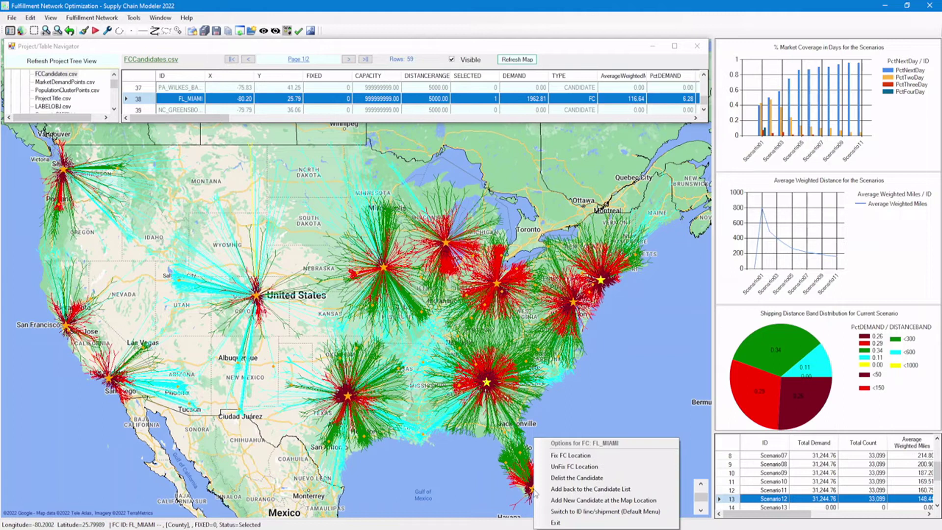
click(585, 479)
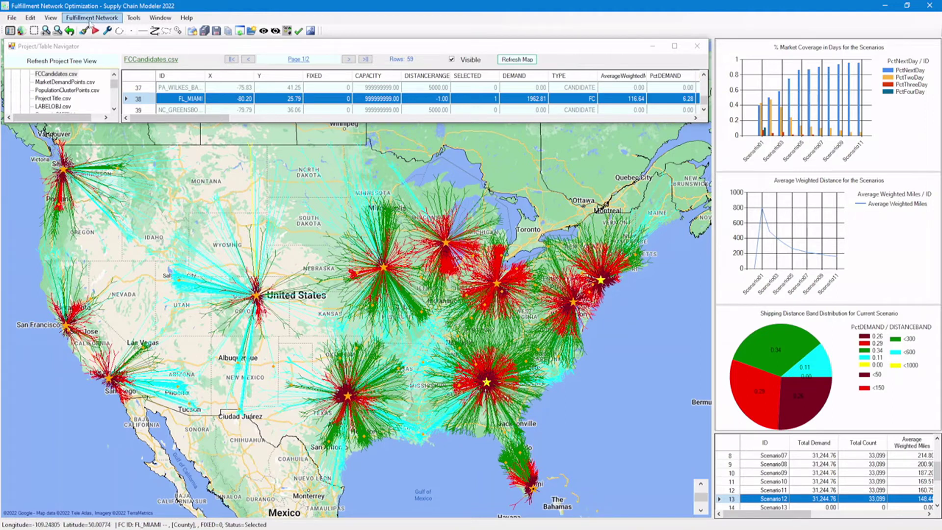
click(92, 17)
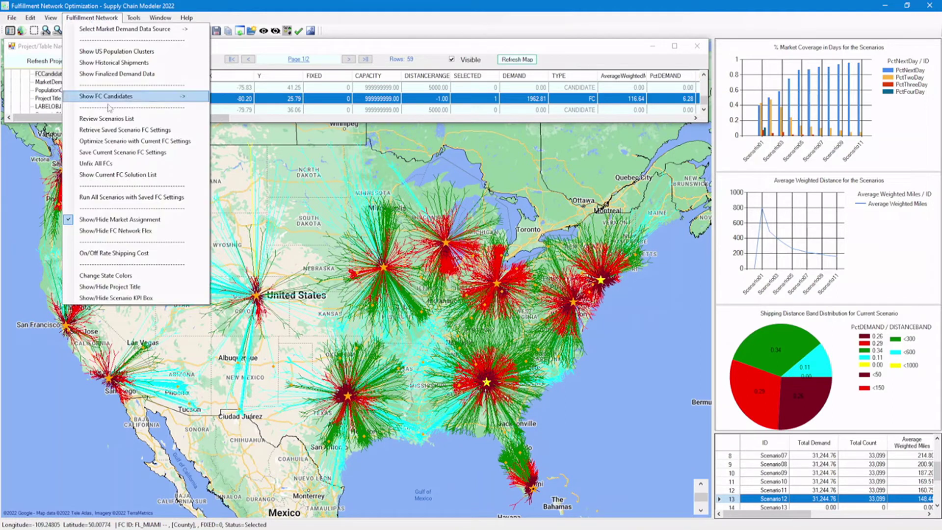
click(120, 142)
click(342, 211)
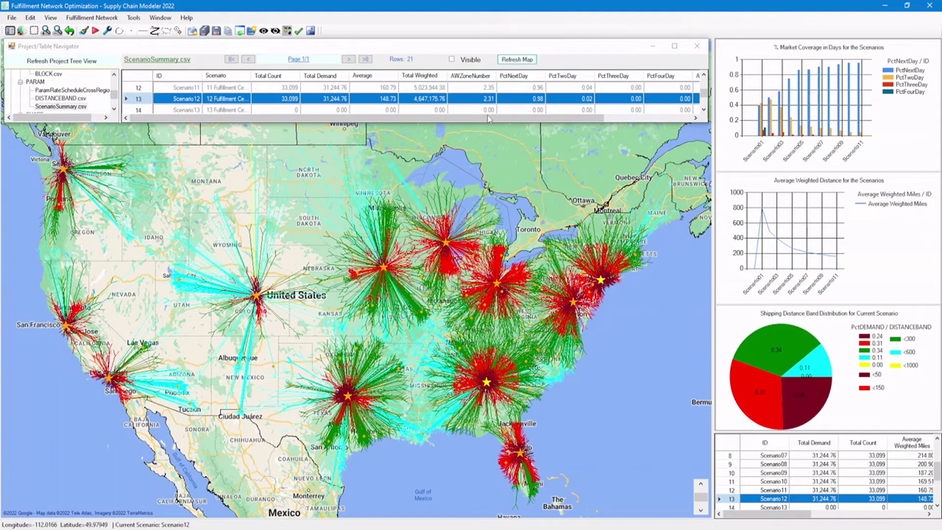
Find Scenario05 in the scenario summary table and load its solution on the map
drag(494, 123, 496, 153)
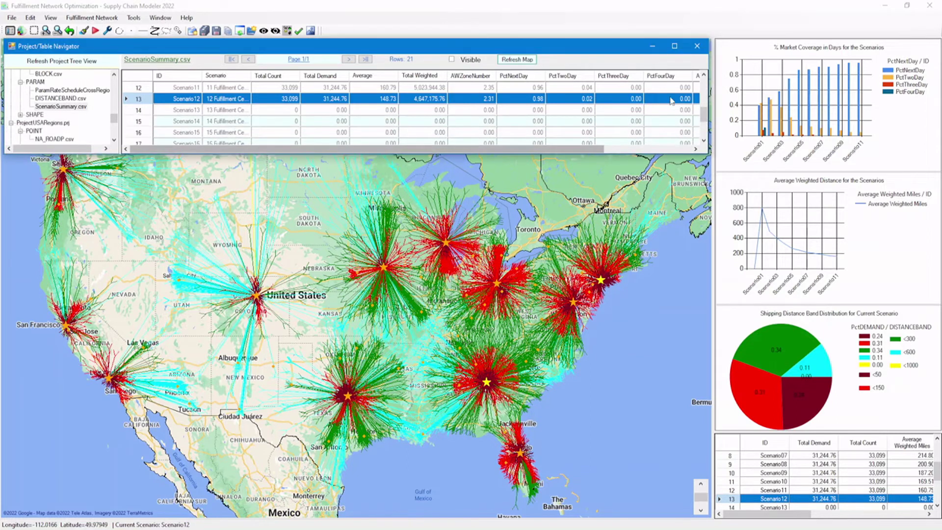
drag(706, 114, 706, 93)
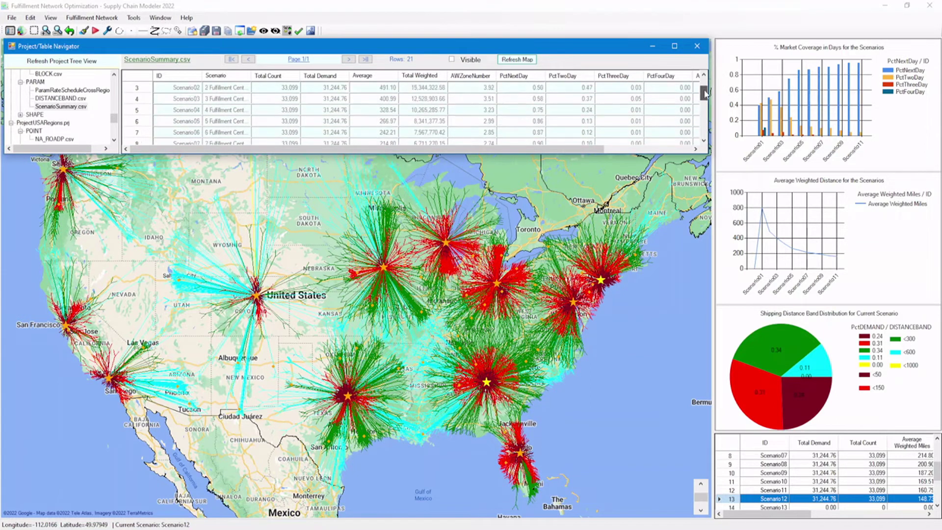
click(136, 122)
double_click(135, 122)
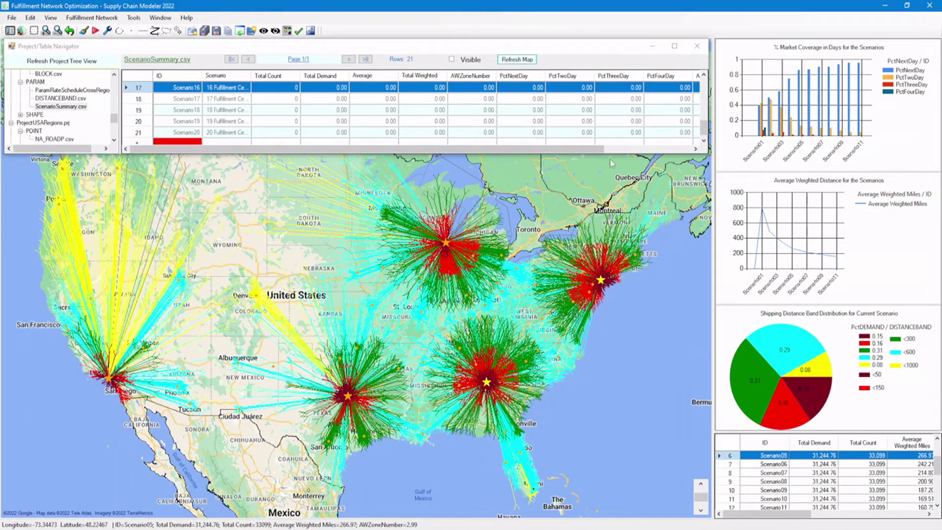
drag(611, 154, 608, 113)
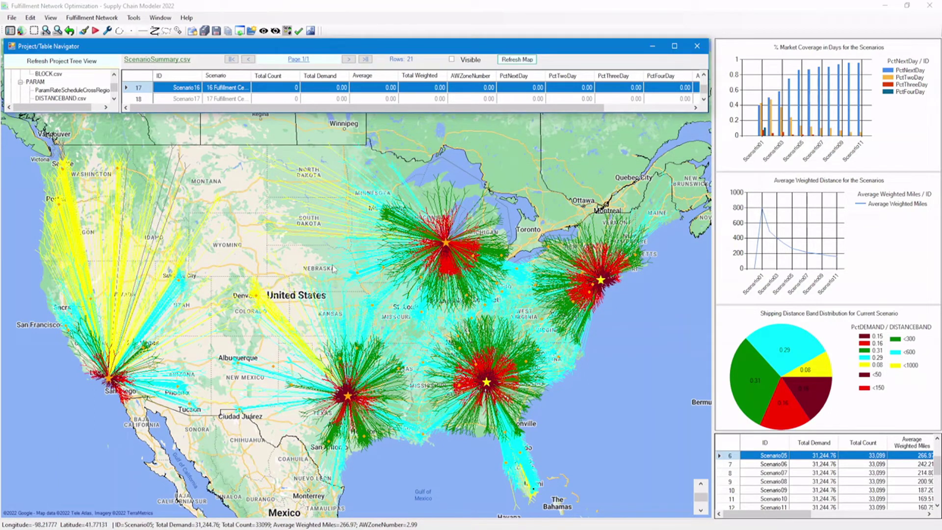
Add a new FC candidate at zip code 57563 in South Dakota and fix it for the current scenario trial only
click(309, 247)
right_click(313, 245)
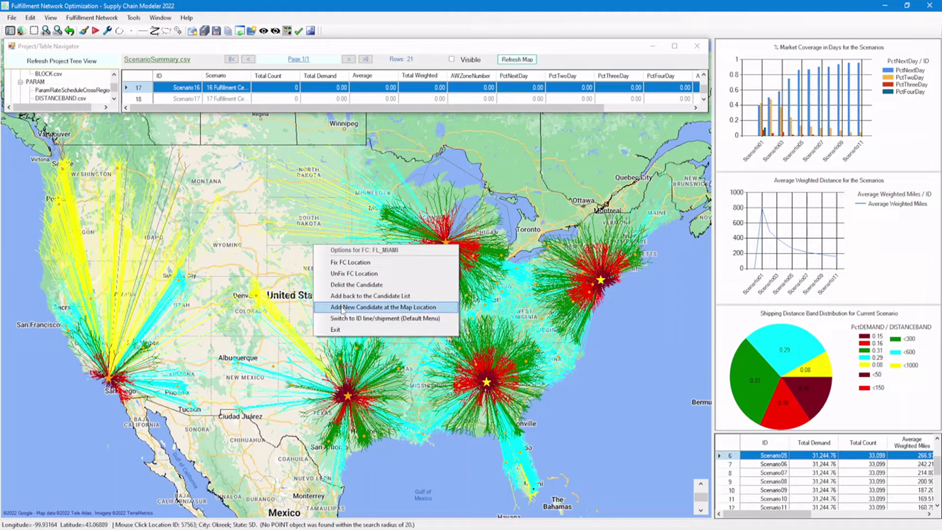
click(342, 308)
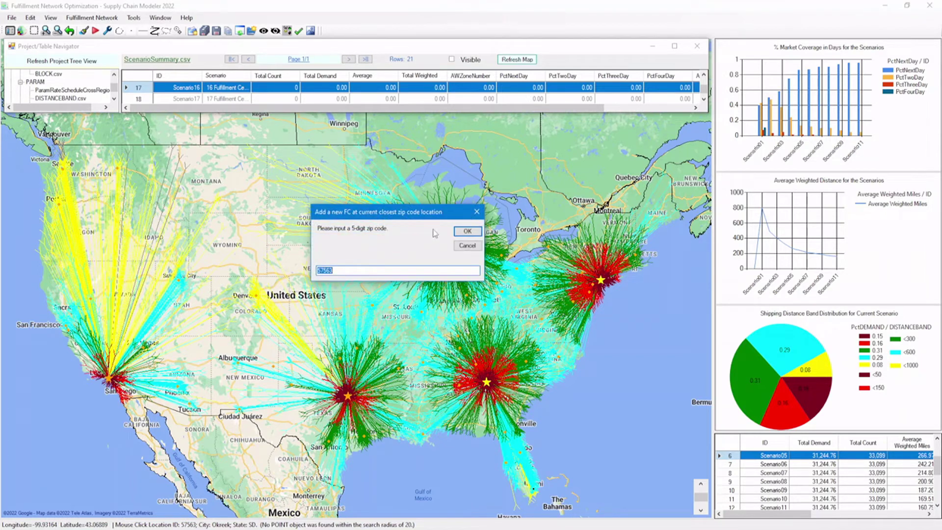
click(466, 231)
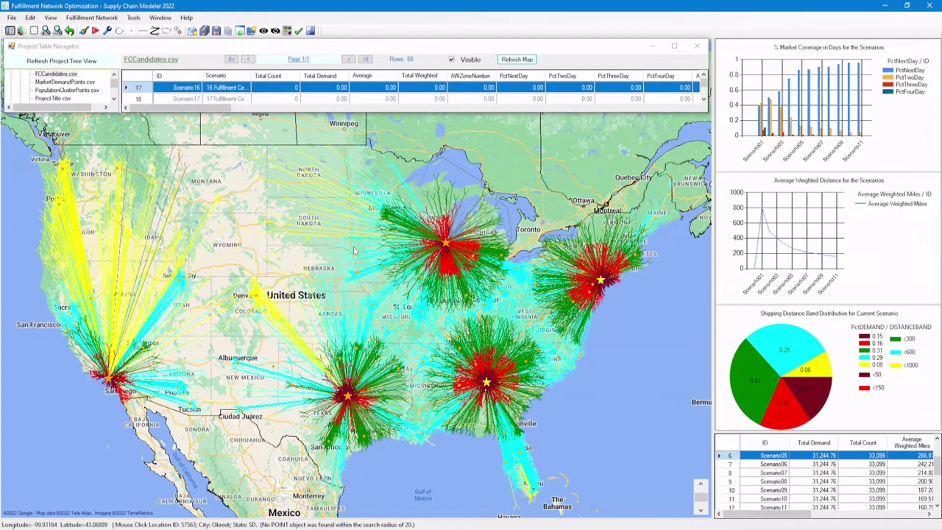
right_click(309, 242)
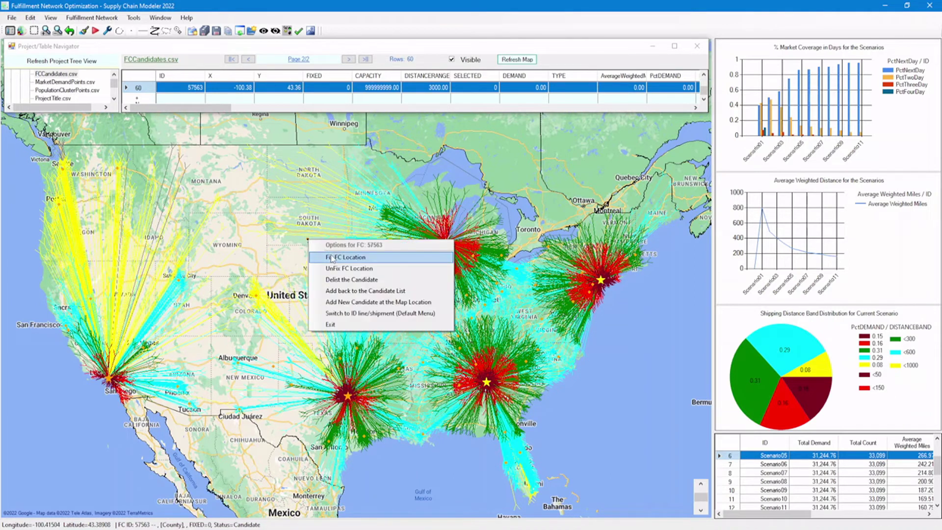
click(333, 258)
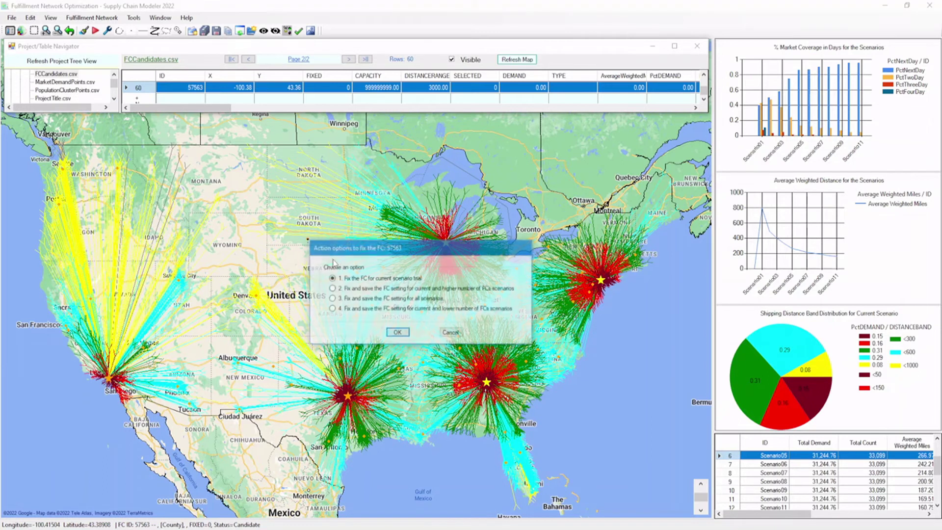
click(397, 333)
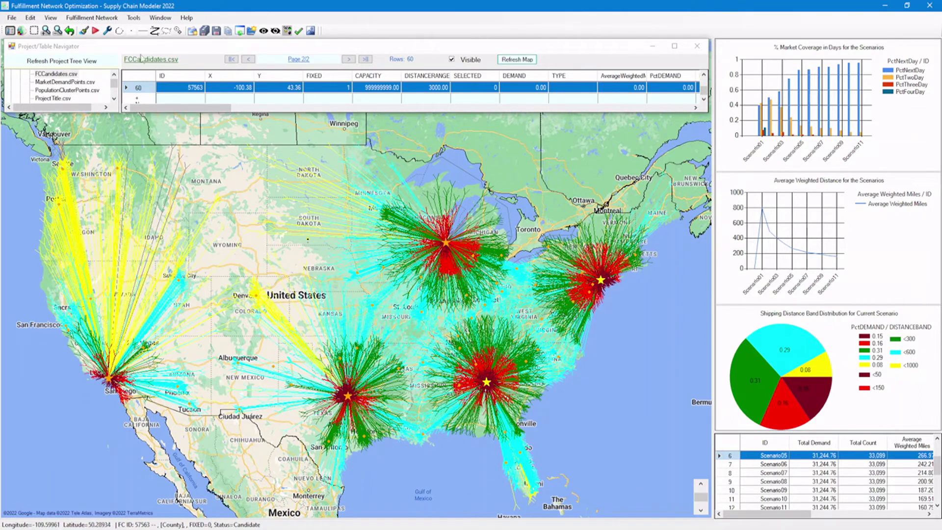
Optimize Scenario05 with the current FC settings and a total of 5 FCs, including the fixed 57563 location
click(91, 18)
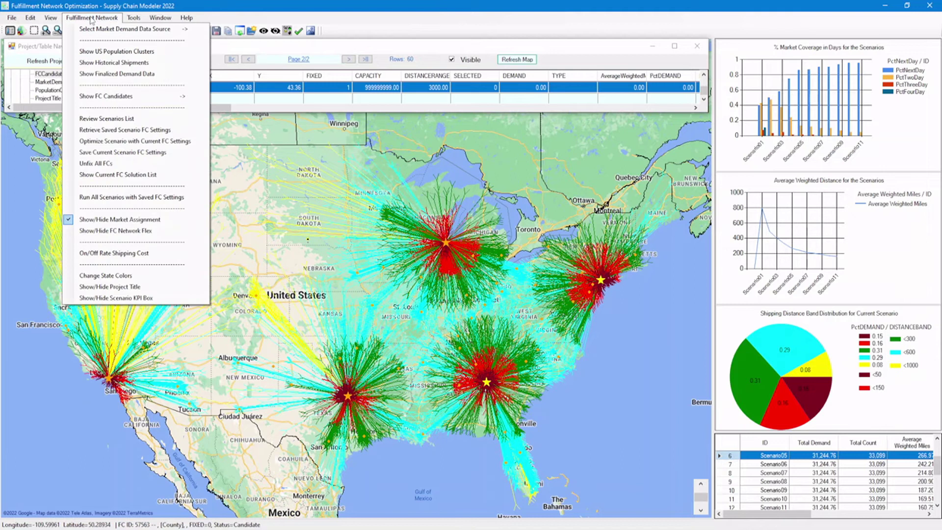
click(147, 143)
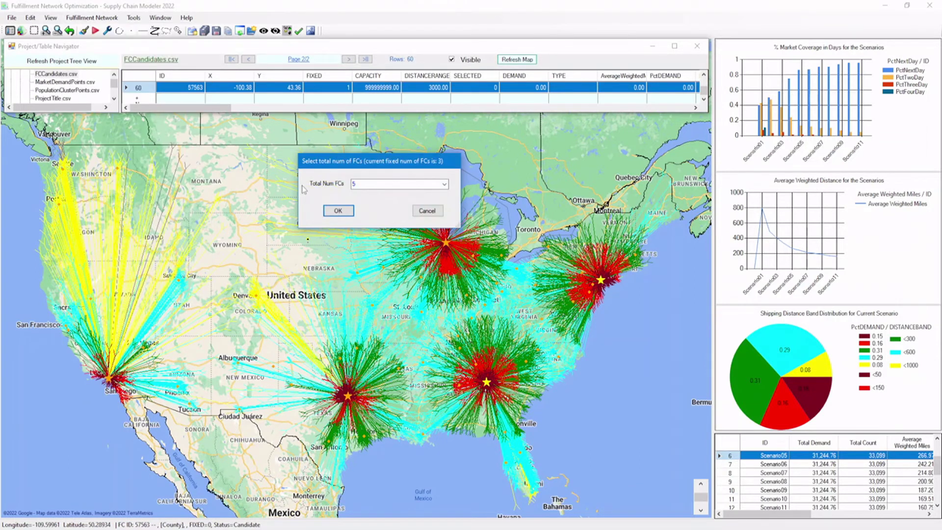
drag(352, 166, 465, 142)
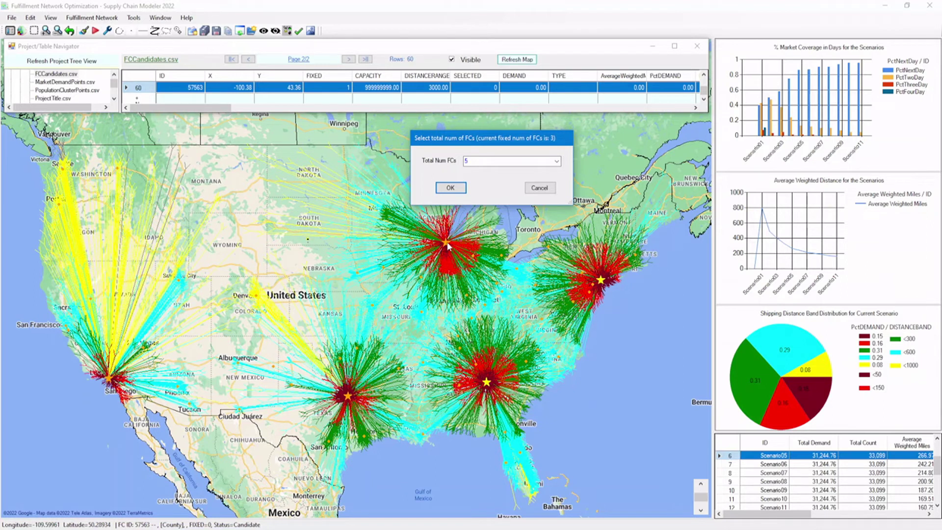
click(449, 188)
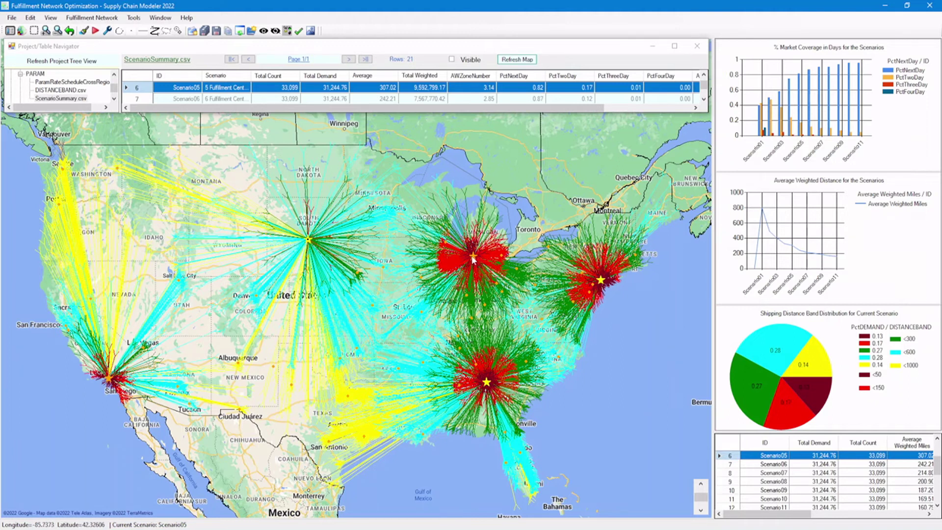
Unfix the 57563 FC for the current scenario trial
click(309, 241)
right_click(309, 240)
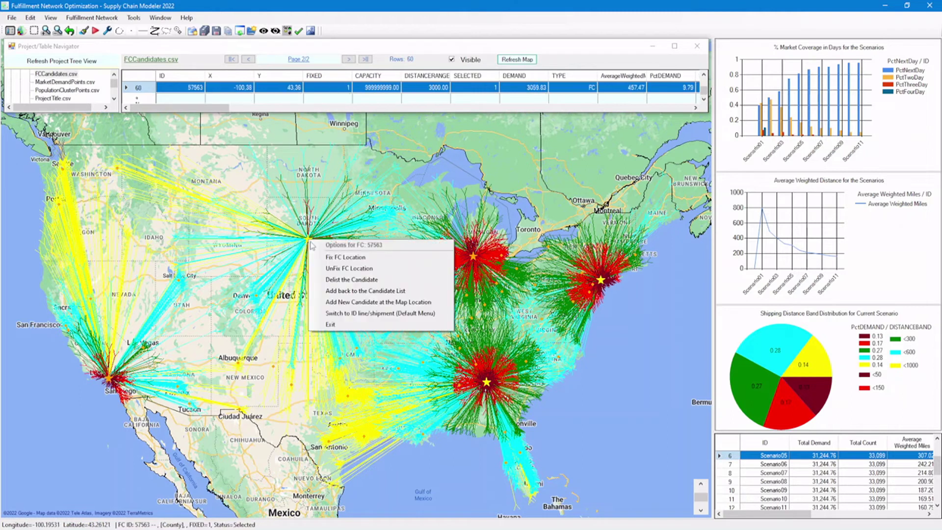
click(343, 269)
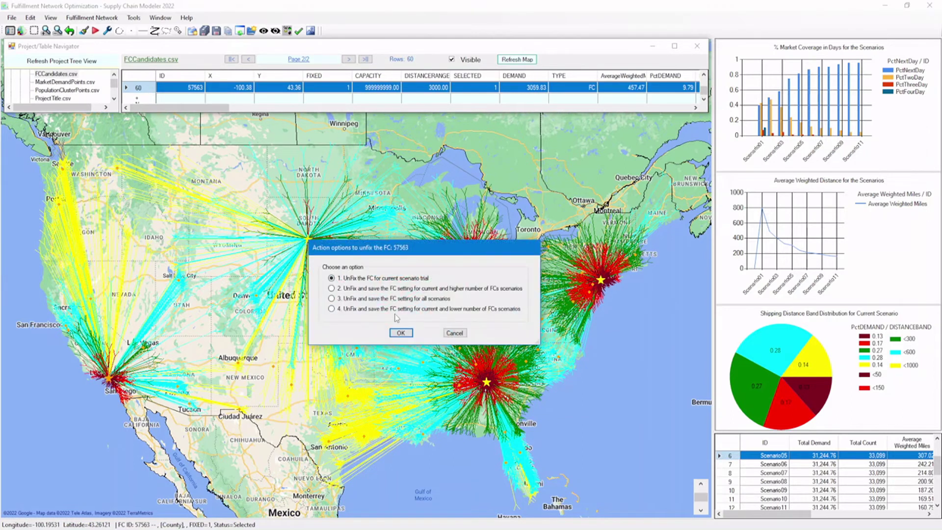
click(401, 333)
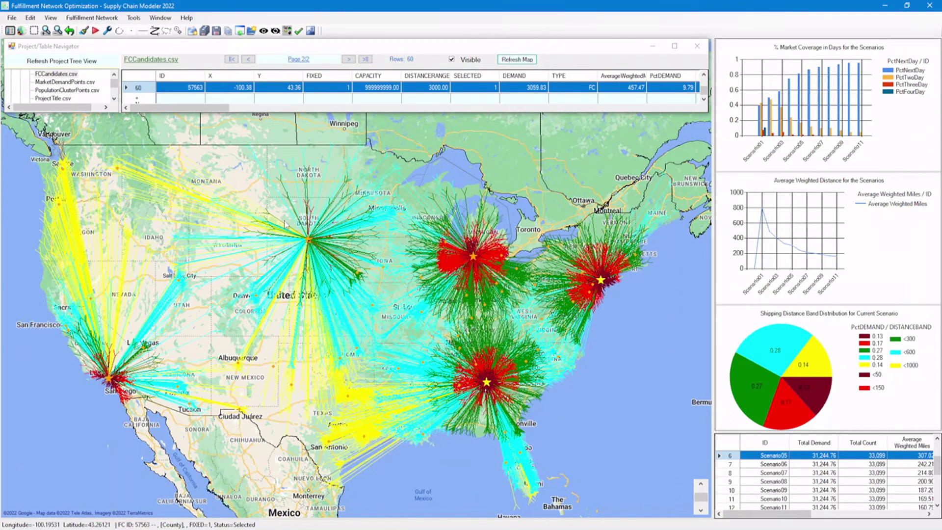
Re-optimize Scenario05 with a total of 5 FCs, leaving 57563 as an unfixed candidate
click(104, 18)
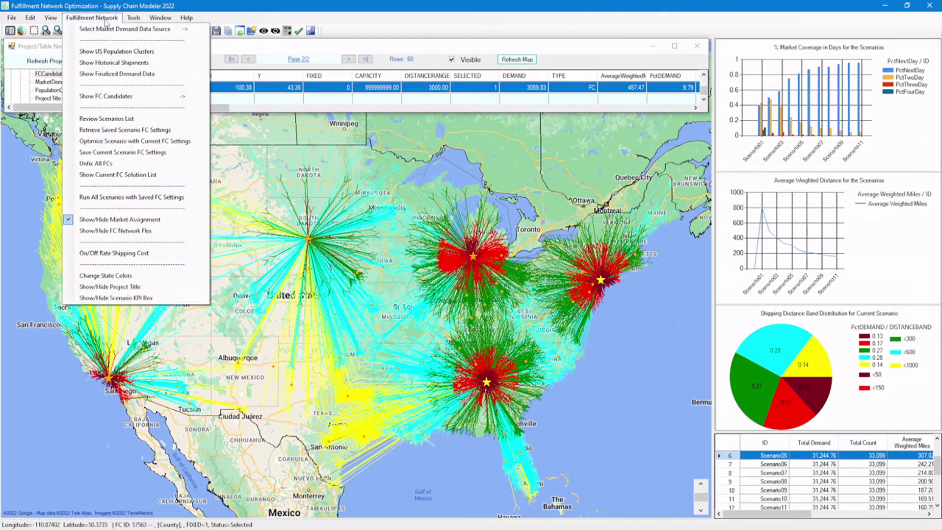
click(119, 141)
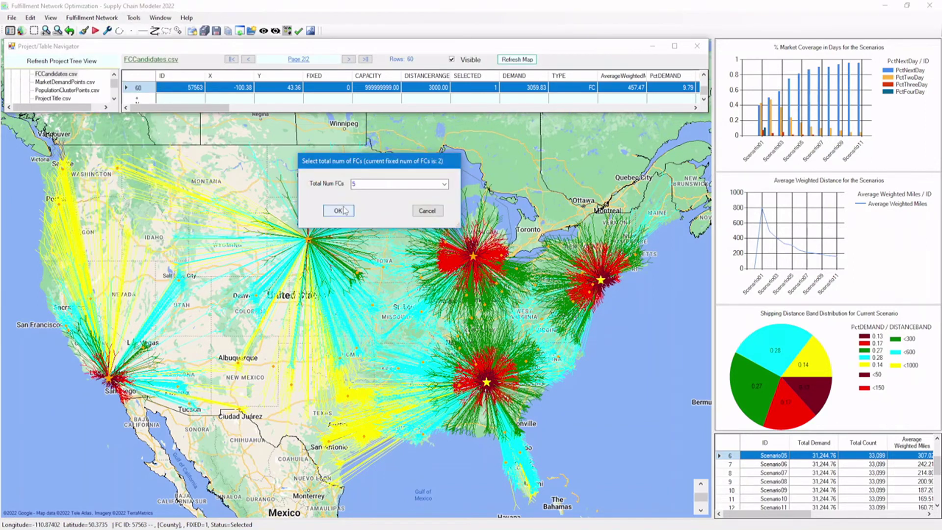
click(339, 211)
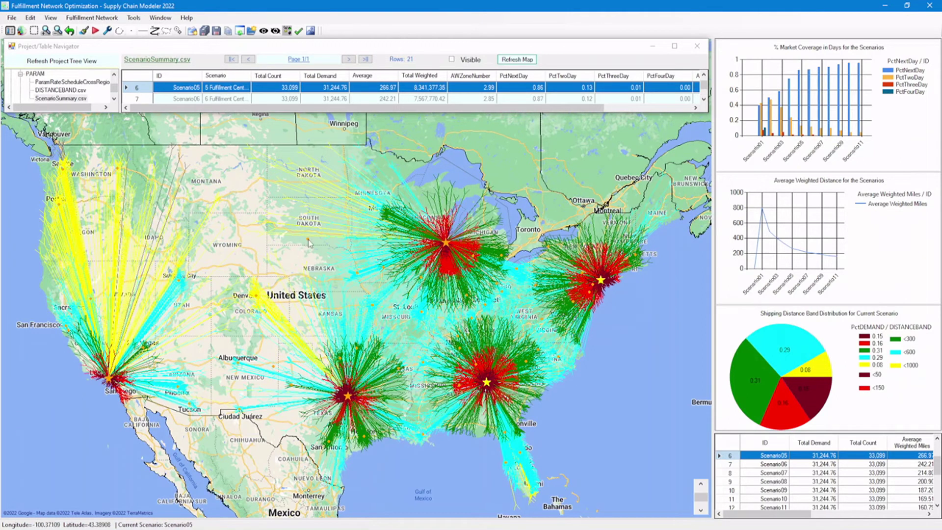
mouse_move(309, 244)
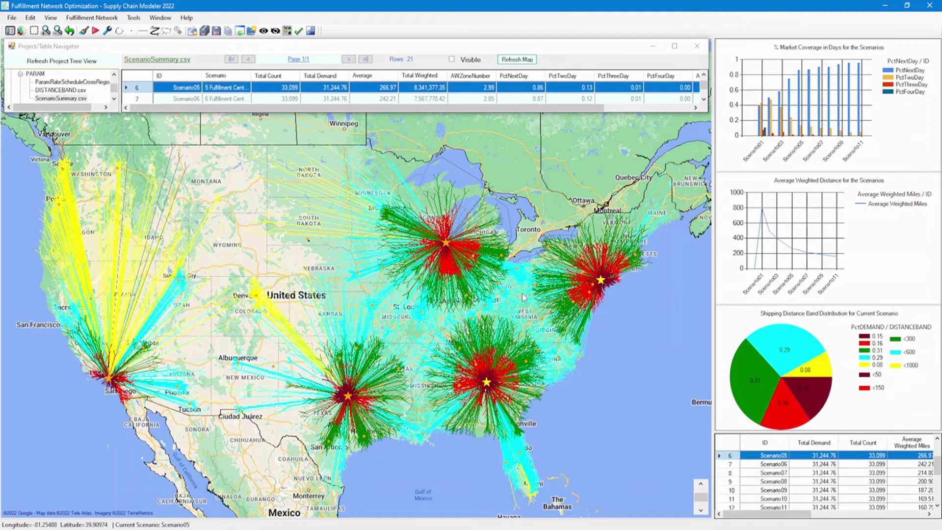
Set the capacity of the WI_Milwaukee FC to 3000 in the candidates table and compare it with its demand
right_click(447, 244)
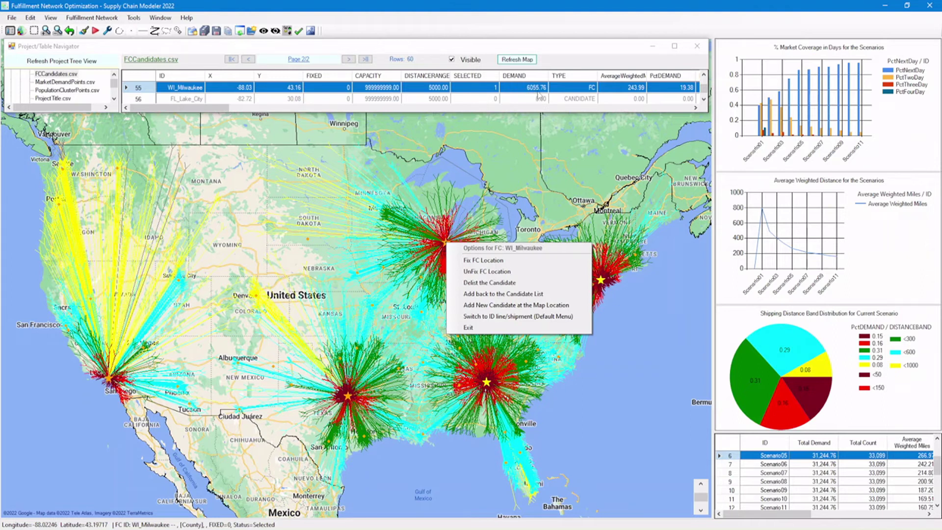
click(376, 87)
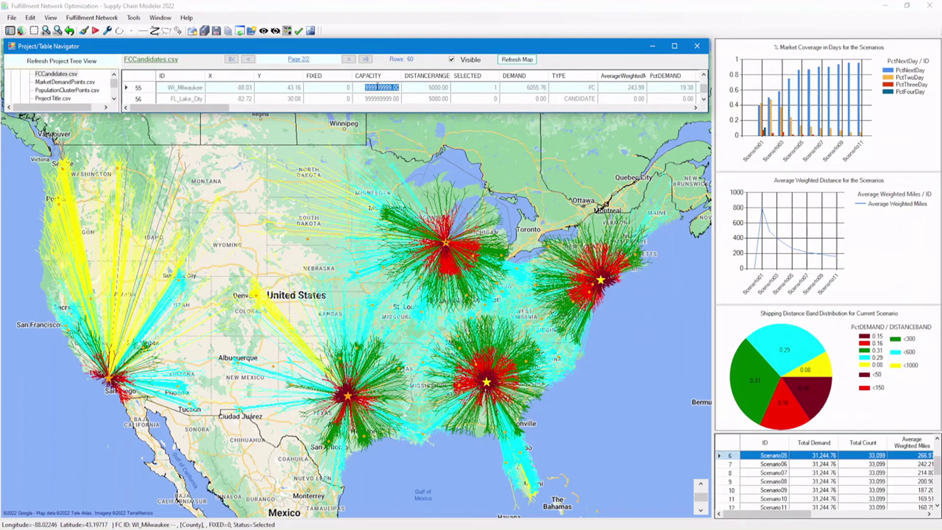
text(300)
key(Return)
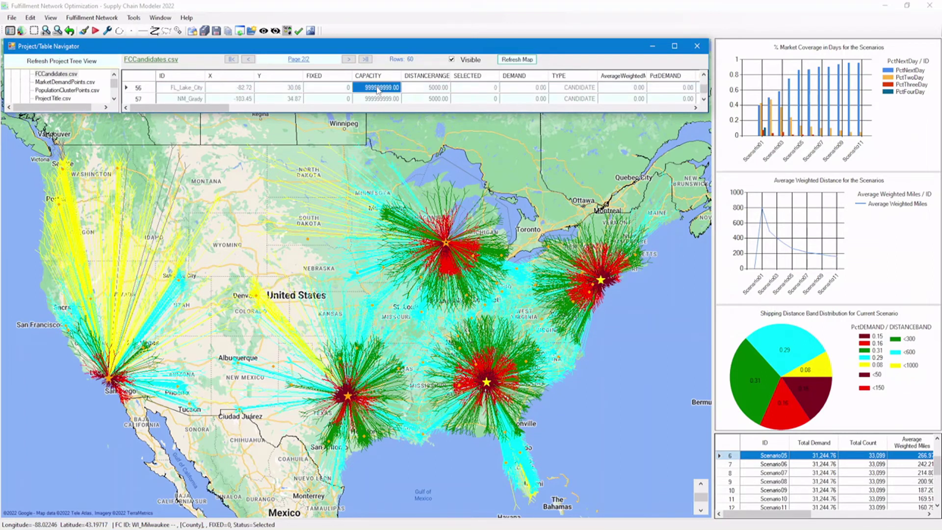
click(704, 75)
click(388, 88)
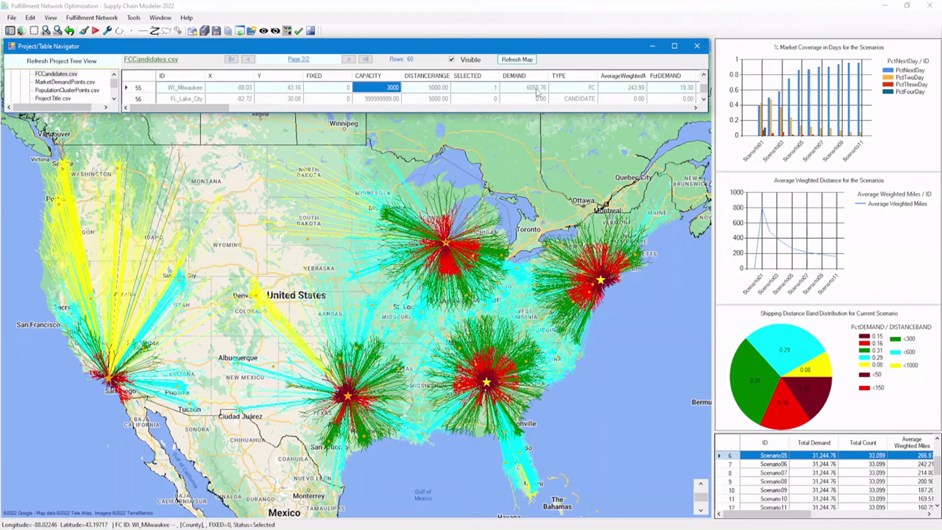
click(537, 91)
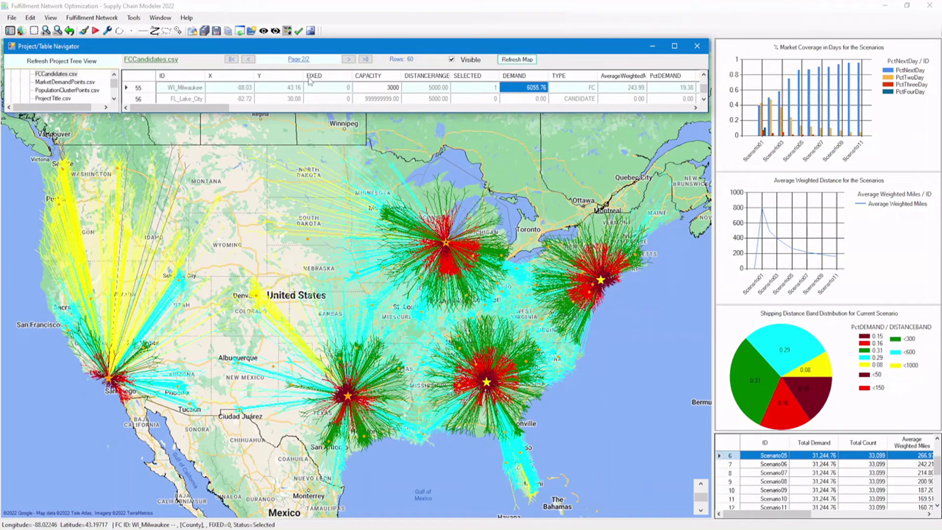
Re-optimize Scenario05 with a total of 5 FCs under the 3000 capacity limit for WI_Milwaukee
click(115, 19)
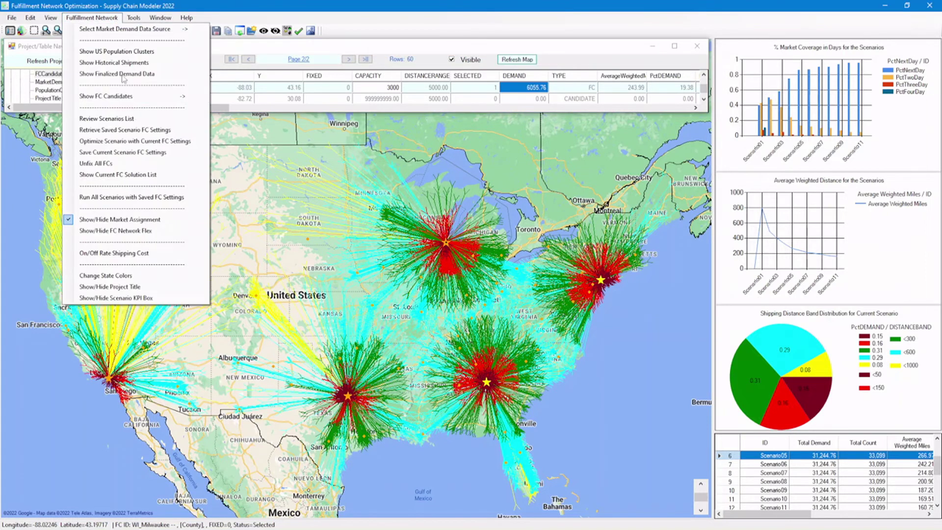
click(137, 144)
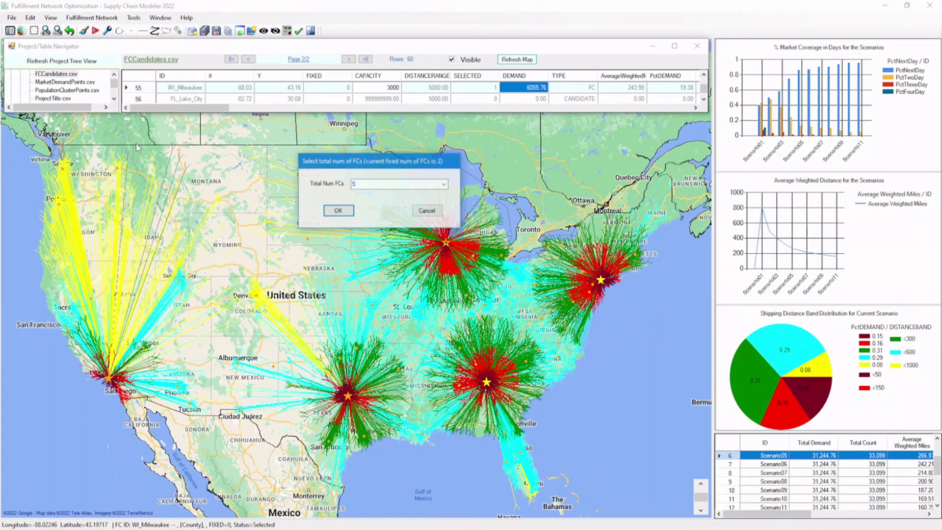
click(339, 210)
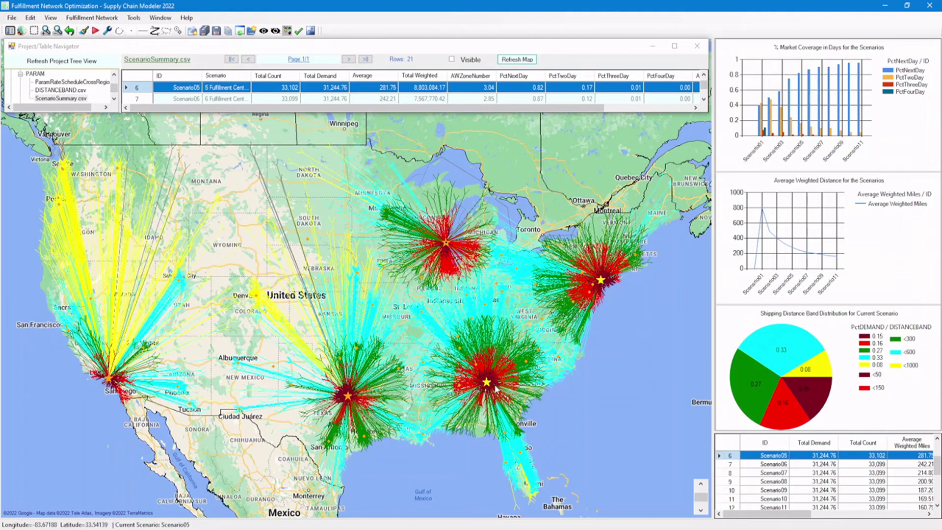
Check WI_Milwaukee's assigned demand against its capacity in the candidates table
right_click(446, 243)
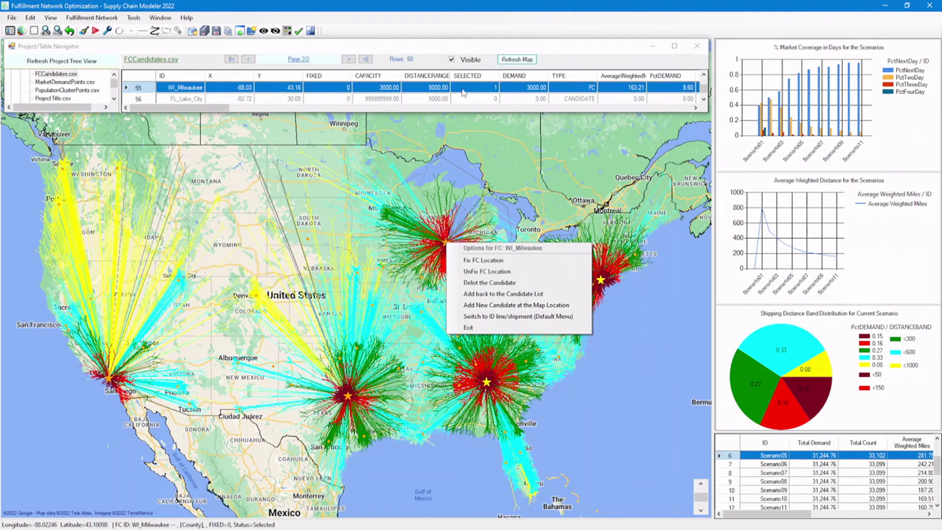
click(535, 91)
click(374, 88)
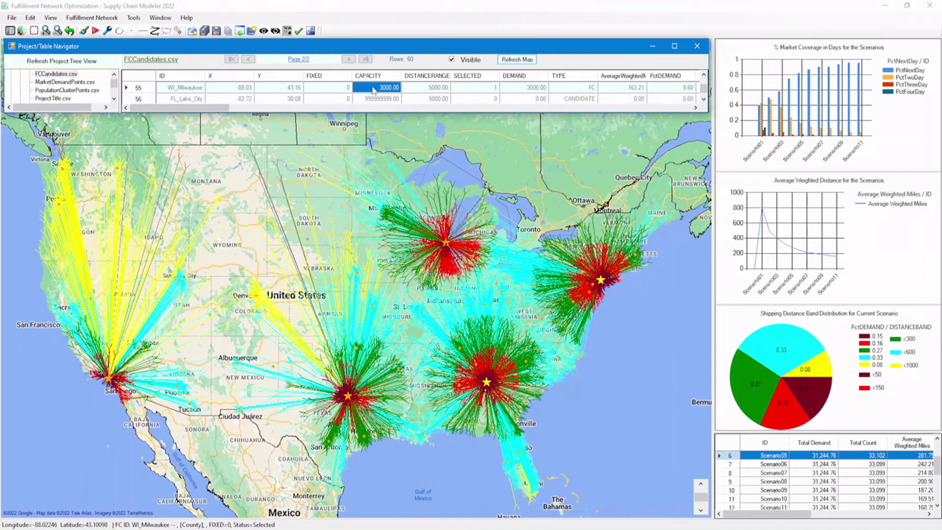
Raise the capacity of the WI_Milwaukee FC to 99999999 in the candidates table
click(518, 92)
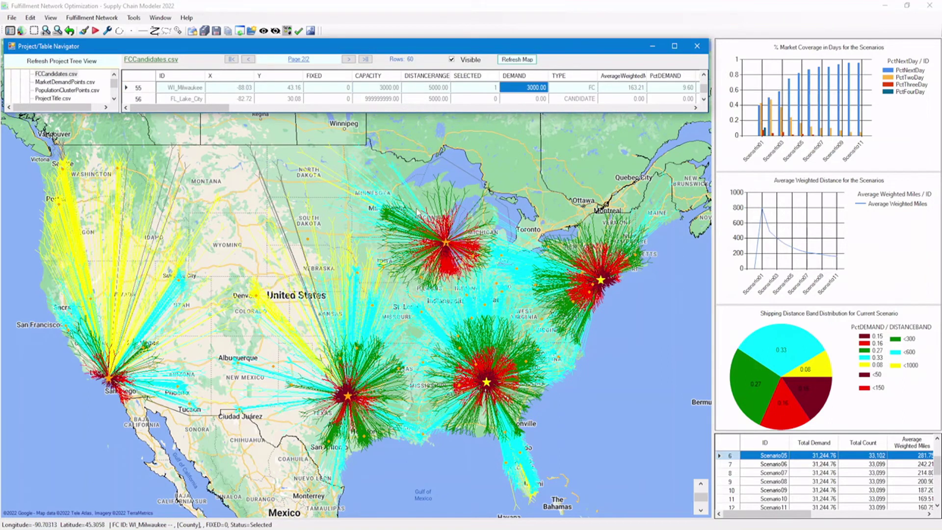
double_click(371, 88)
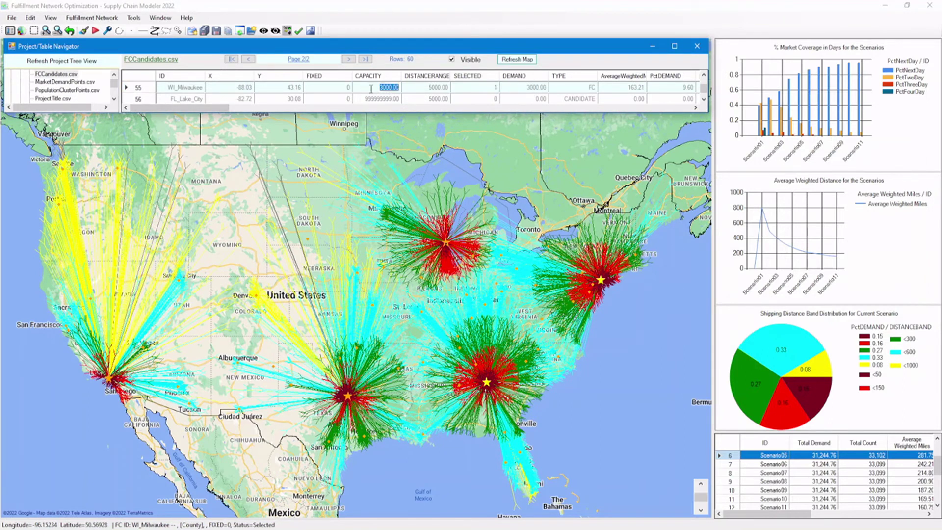
text(99999999)
key(Return)
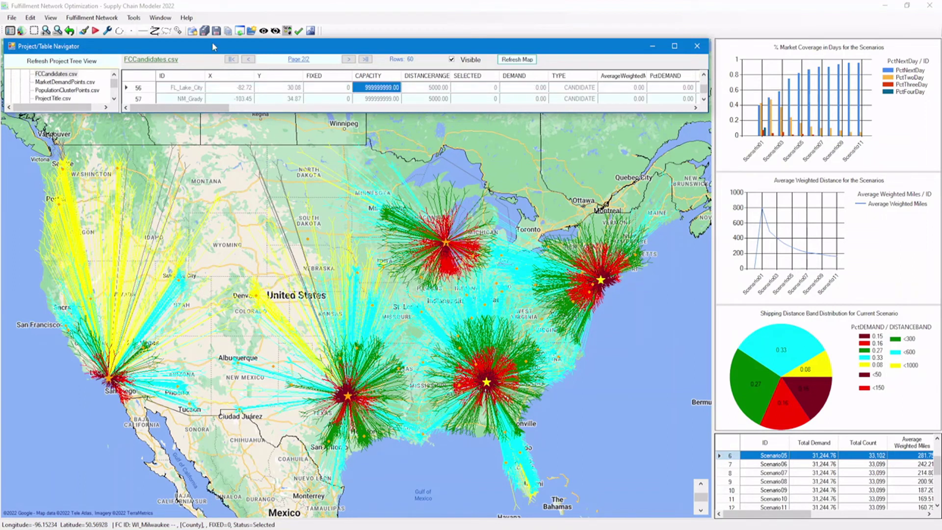
Re-optimize Scenario05 with a total of 5 FCs, using the raised WI_Milwaukee capacity
click(103, 18)
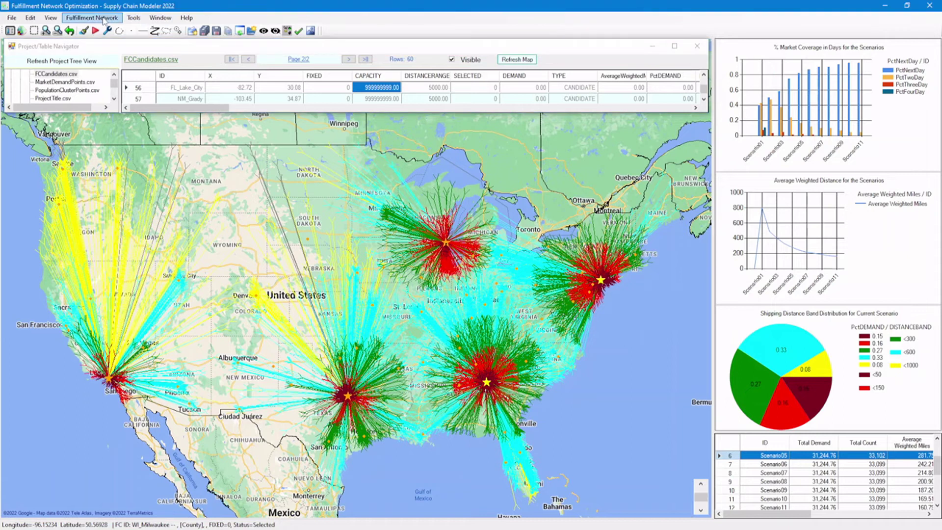
click(103, 18)
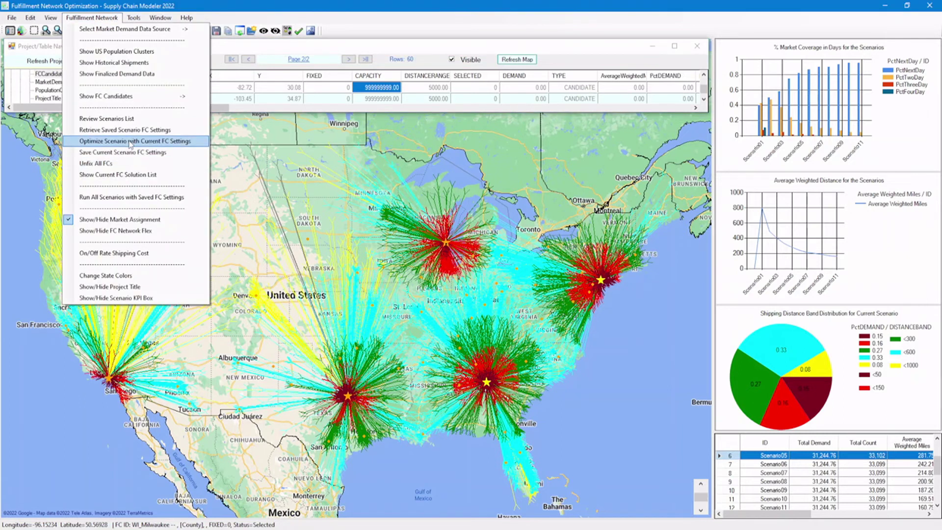
click(131, 142)
click(339, 210)
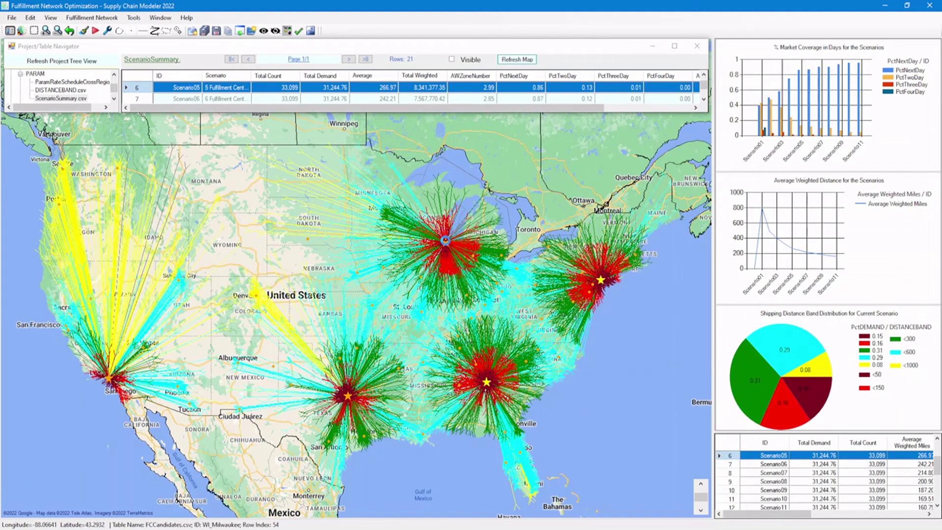
Locate WI_Milwaukee's candidate record from the map and set its distance range to 200
right_click(446, 240)
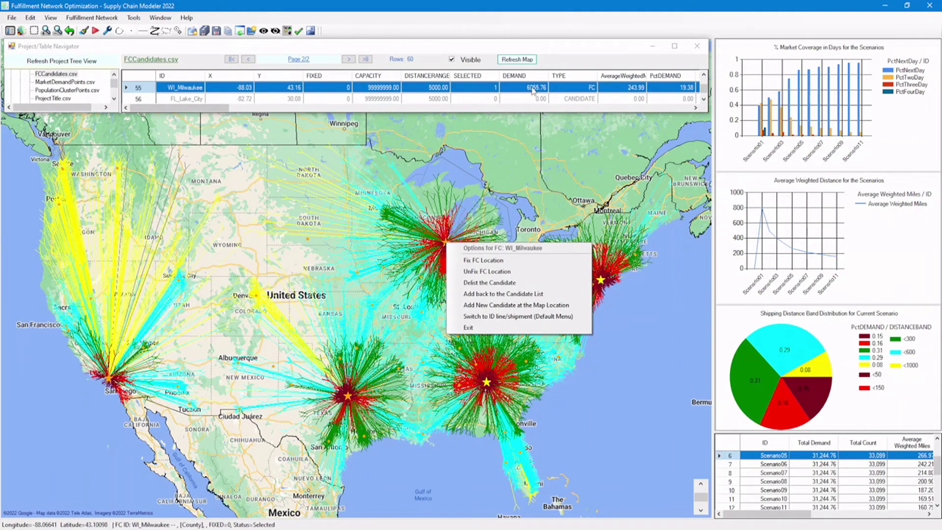
click(432, 88)
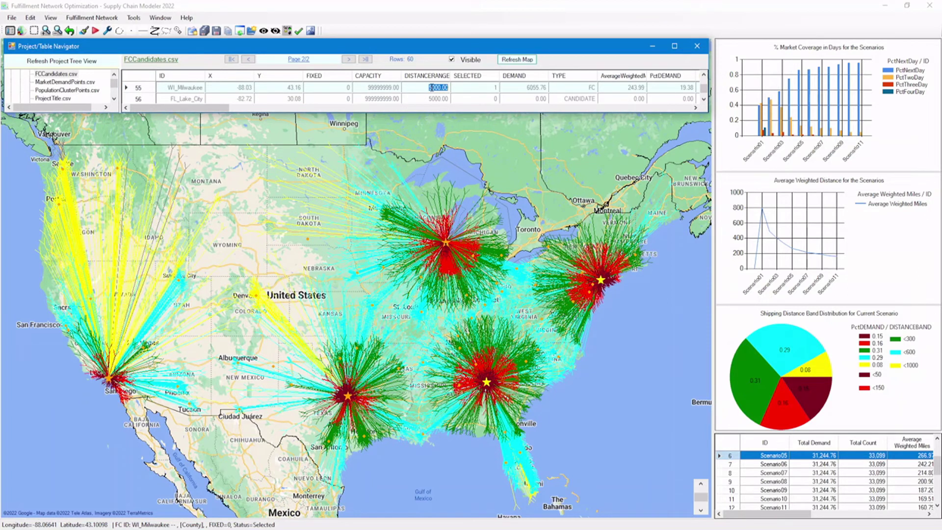
text(200)
key(Return)
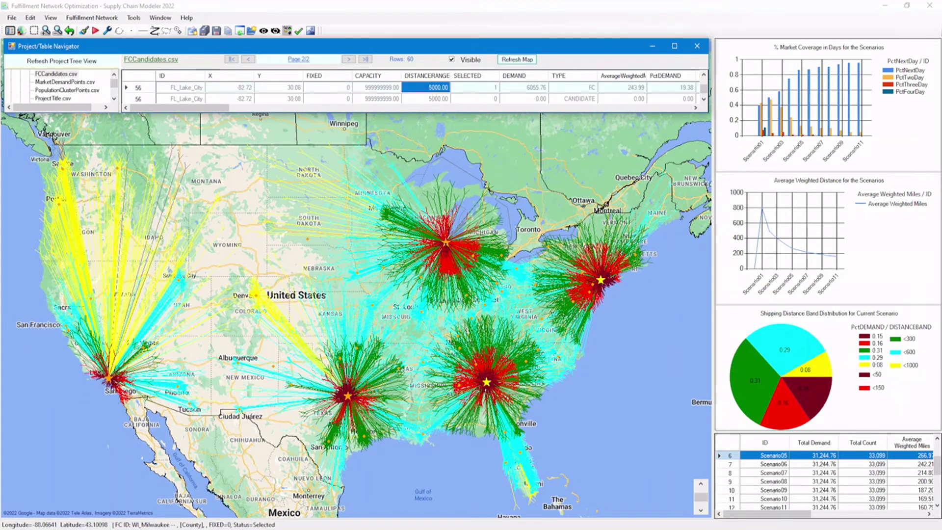
Re-optimize Scenario05 with a total of 5 FCs under the 200 distance range for WI_Milwaukee
click(92, 17)
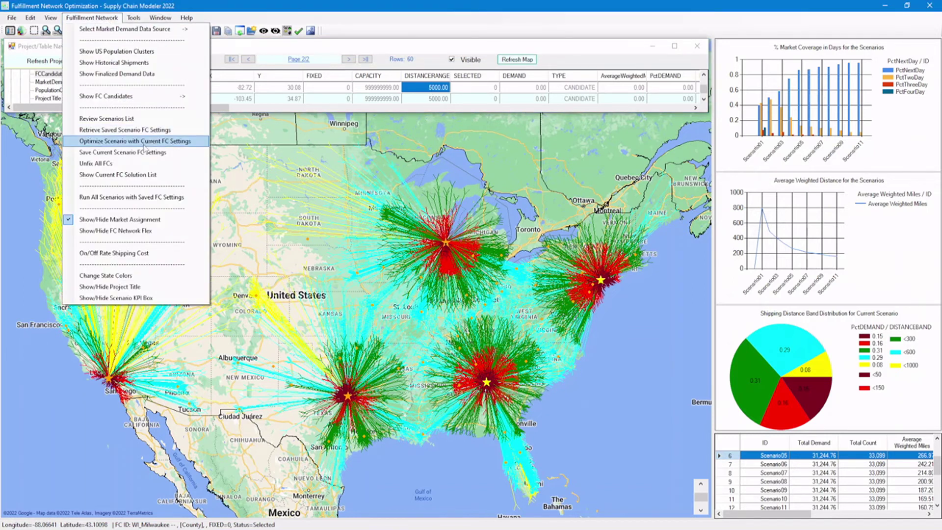
click(145, 142)
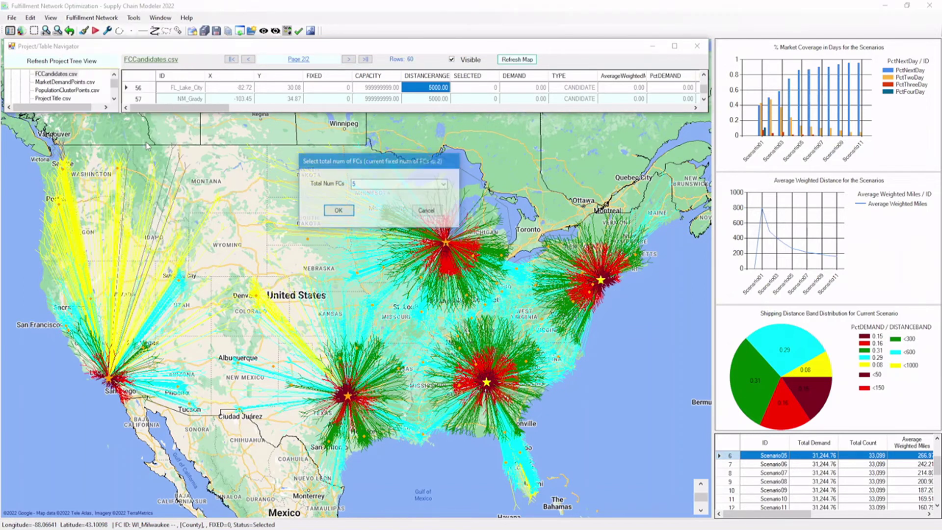
click(338, 211)
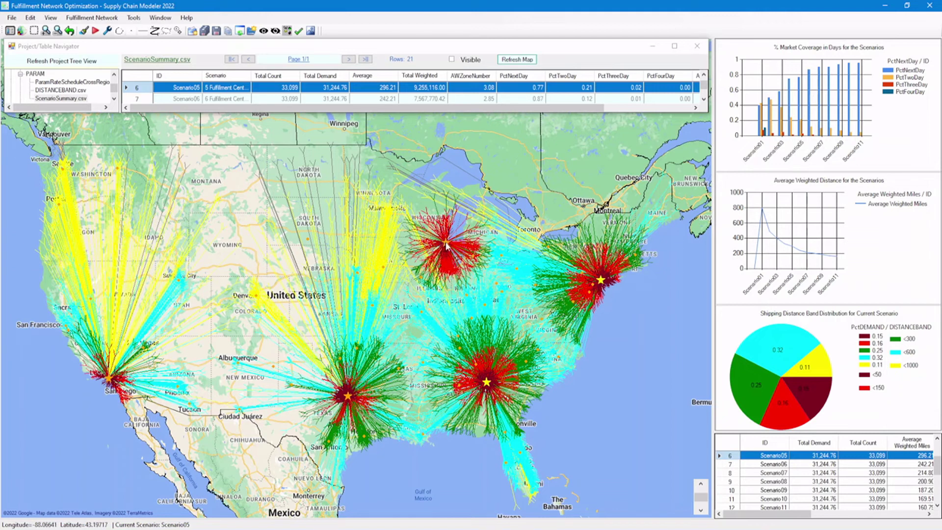
Bring up WI_Milwaukee's candidate record from the map again and set its distance range to 500
right_click(447, 245)
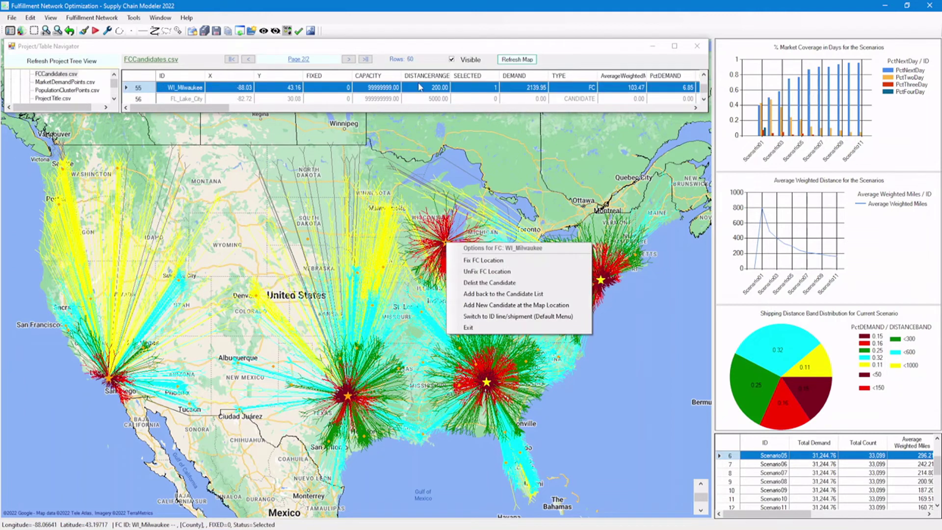
double_click(420, 88)
text(500)
key(Return)
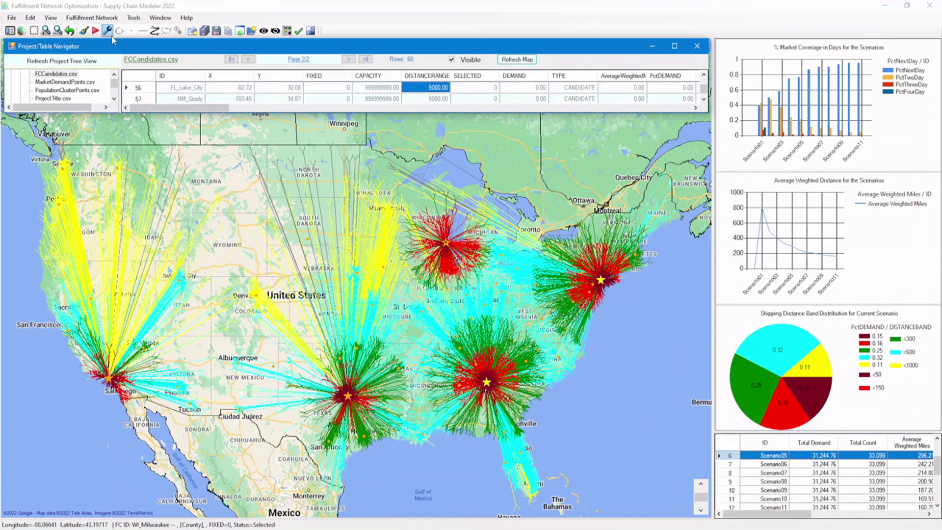
Re-optimize Scenario05 with a total of 5 FCs under the 500 distance range for WI_Milwaukee
click(85, 18)
click(86, 19)
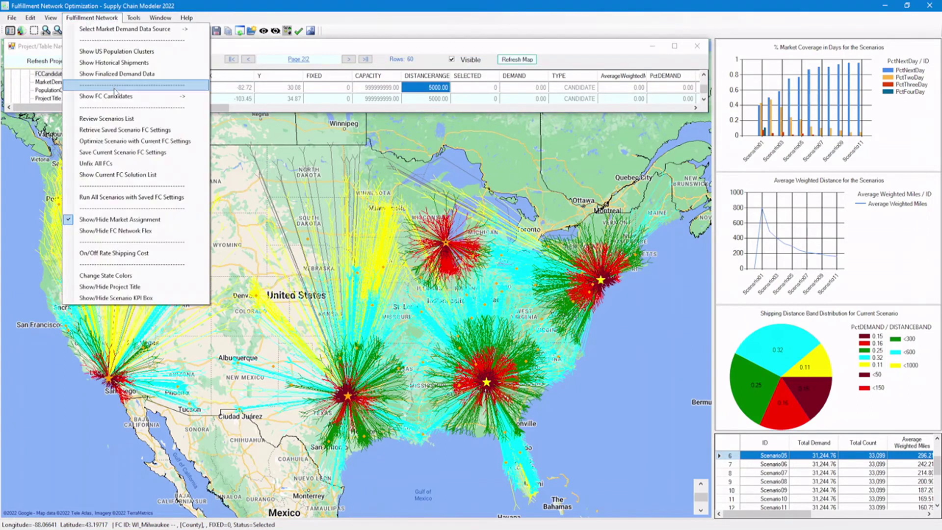
click(136, 141)
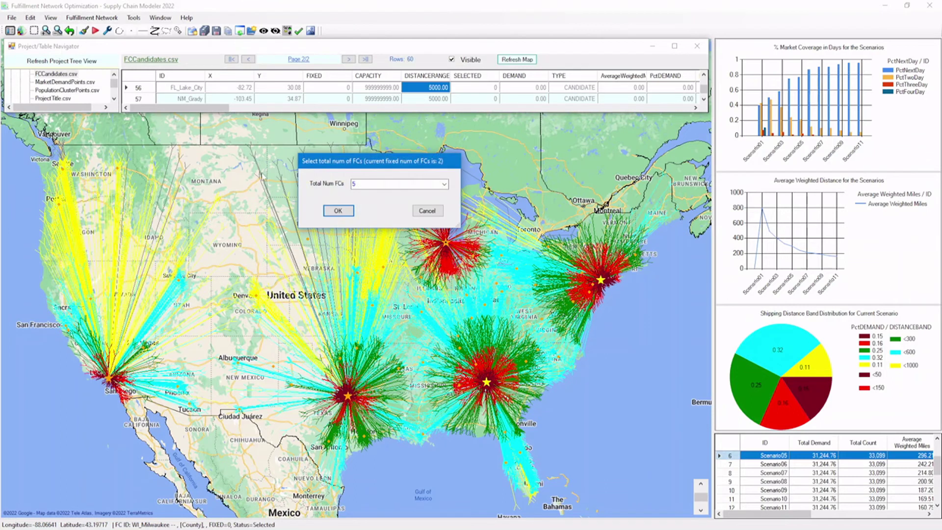
click(343, 211)
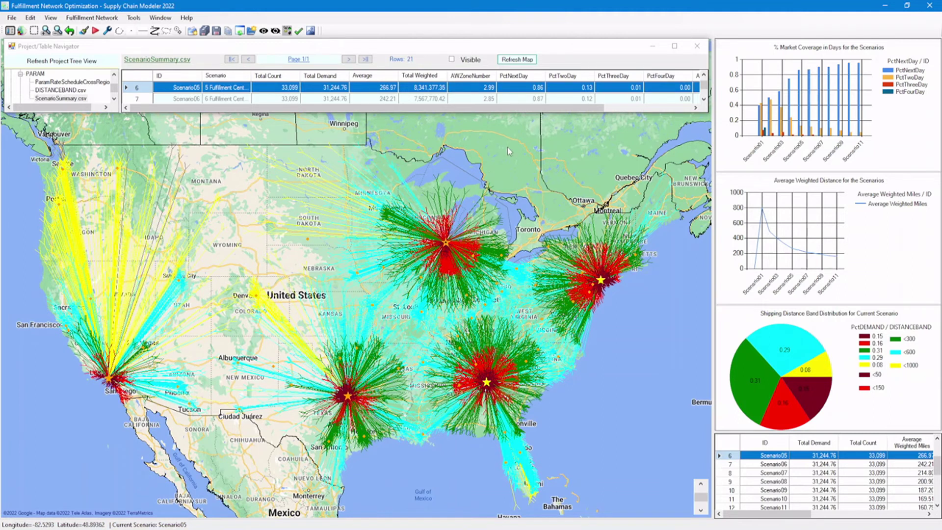
Minimize the table navigator and show the project title on the map
click(653, 47)
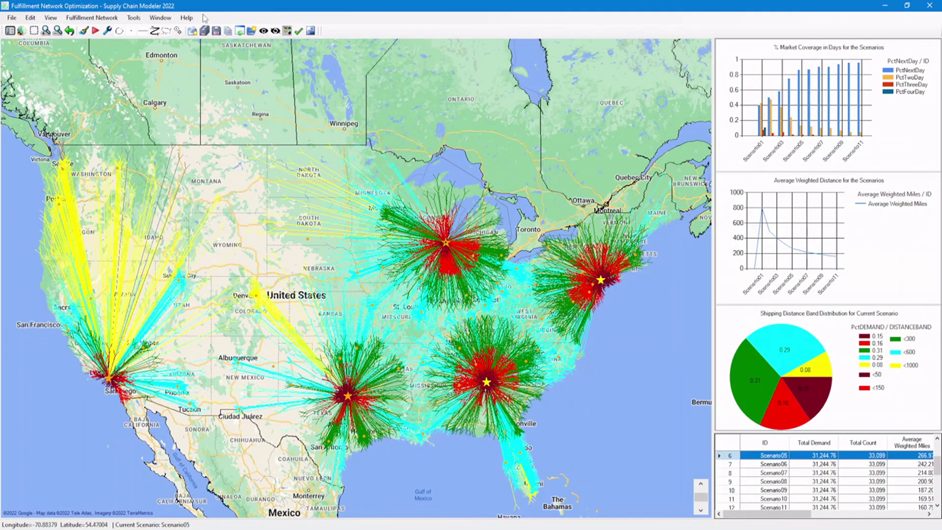
click(106, 18)
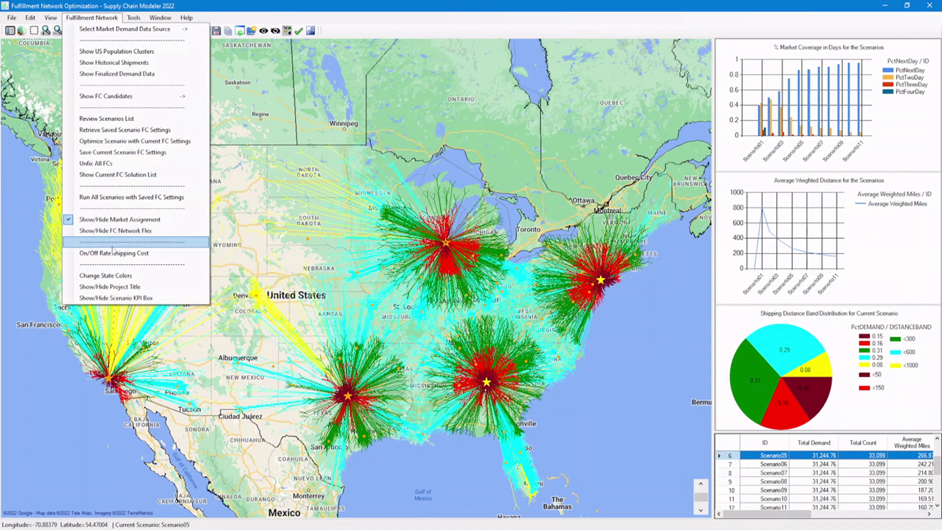
click(128, 288)
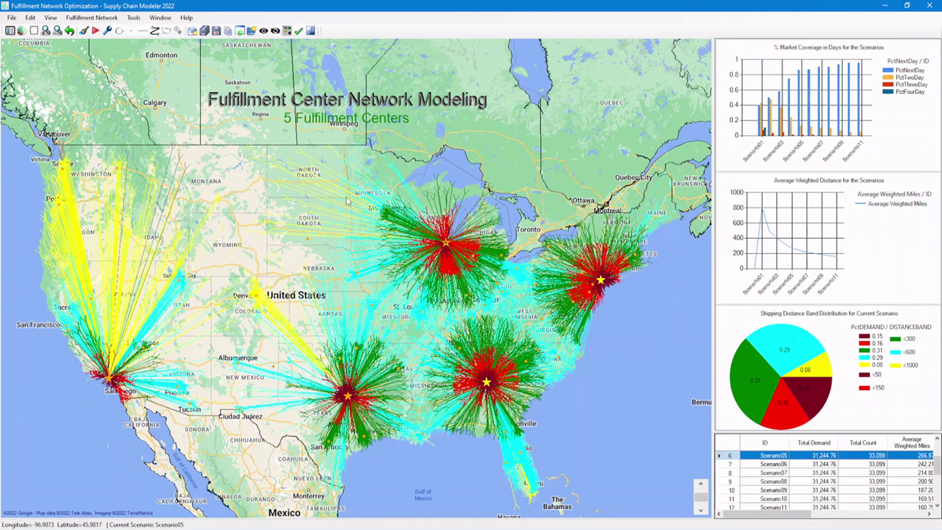
drag(347, 201, 343, 189)
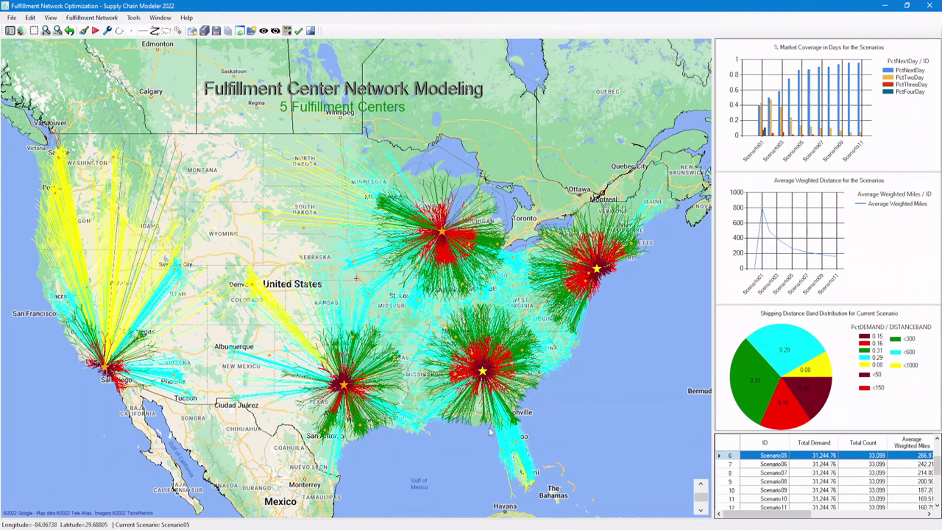
Run all scenarios with saved FC settings from 1 to 12 FCs, without rating shipping cost
click(92, 18)
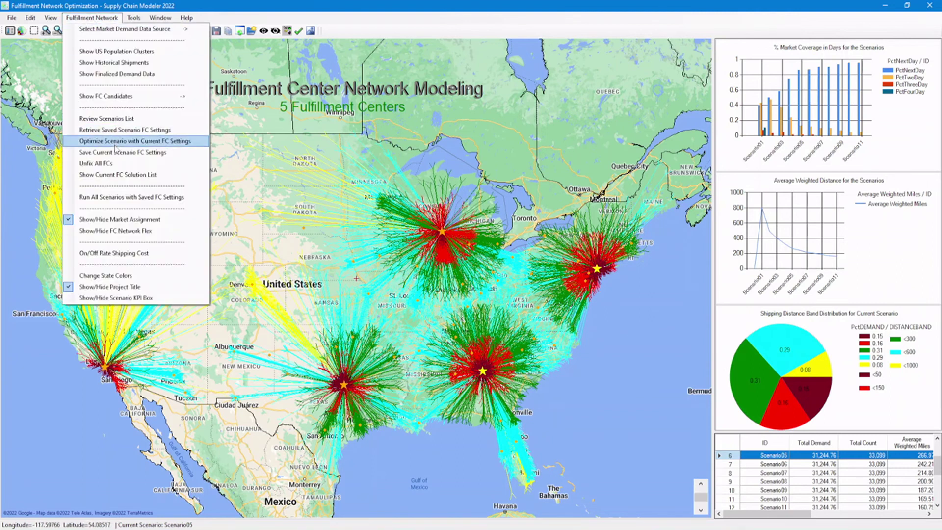
click(130, 199)
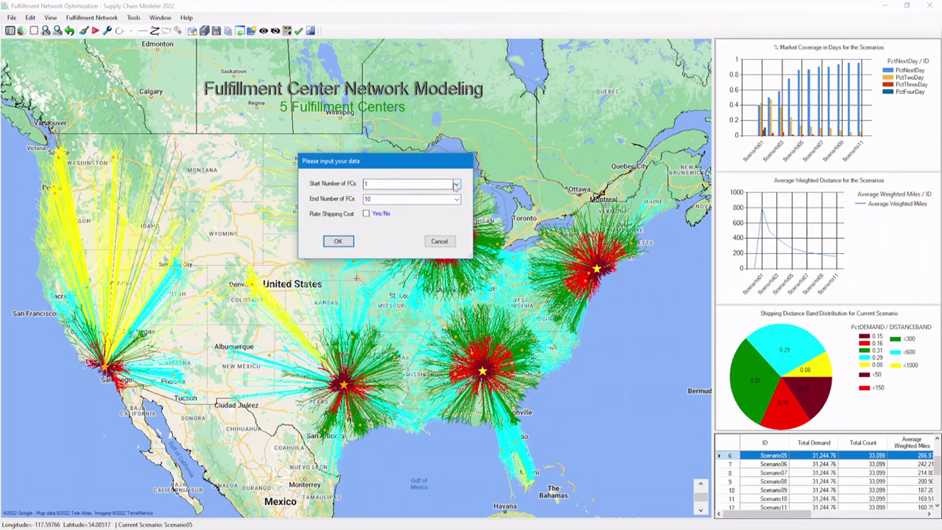
click(458, 199)
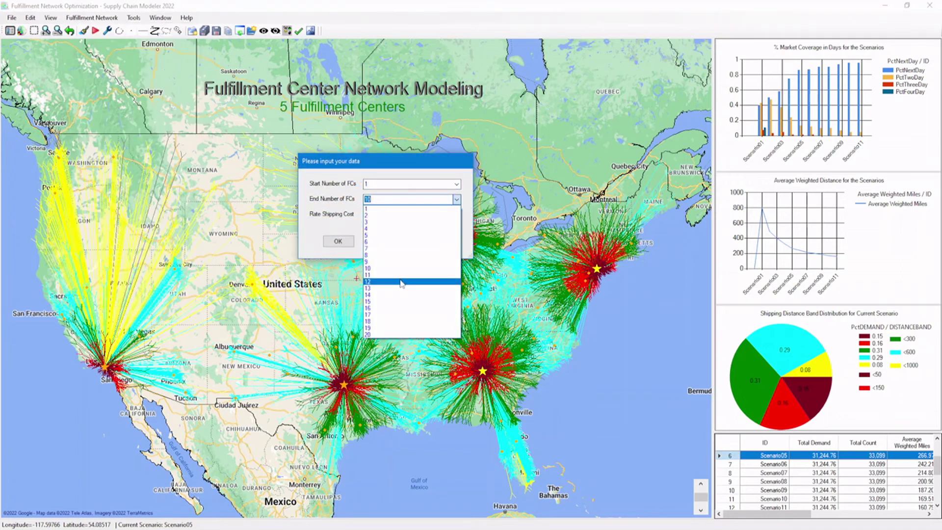
click(402, 281)
click(338, 241)
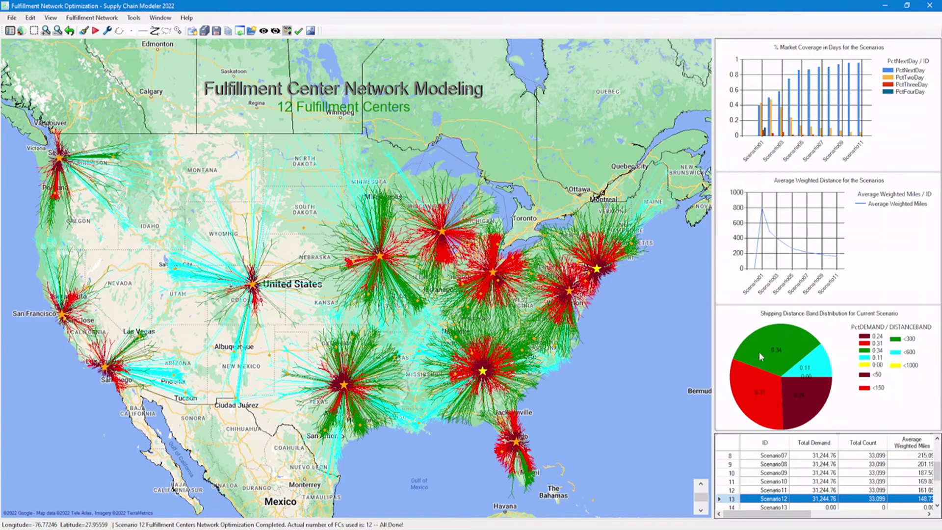
Display the market demand points on the map over the 12-FC solution
click(98, 19)
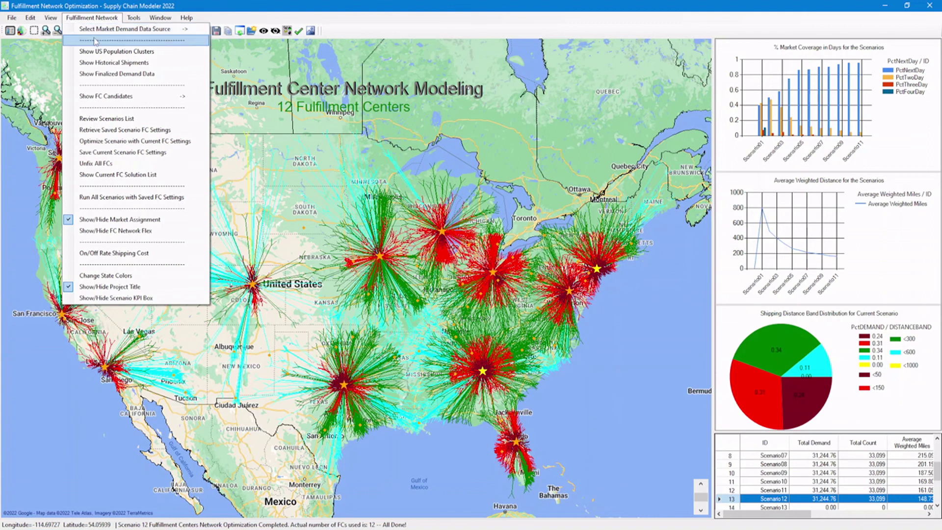
click(231, 109)
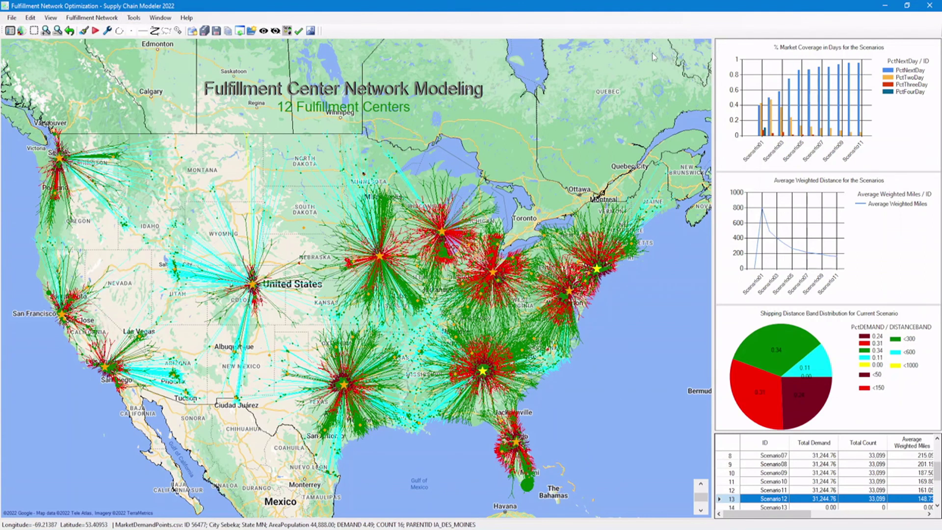